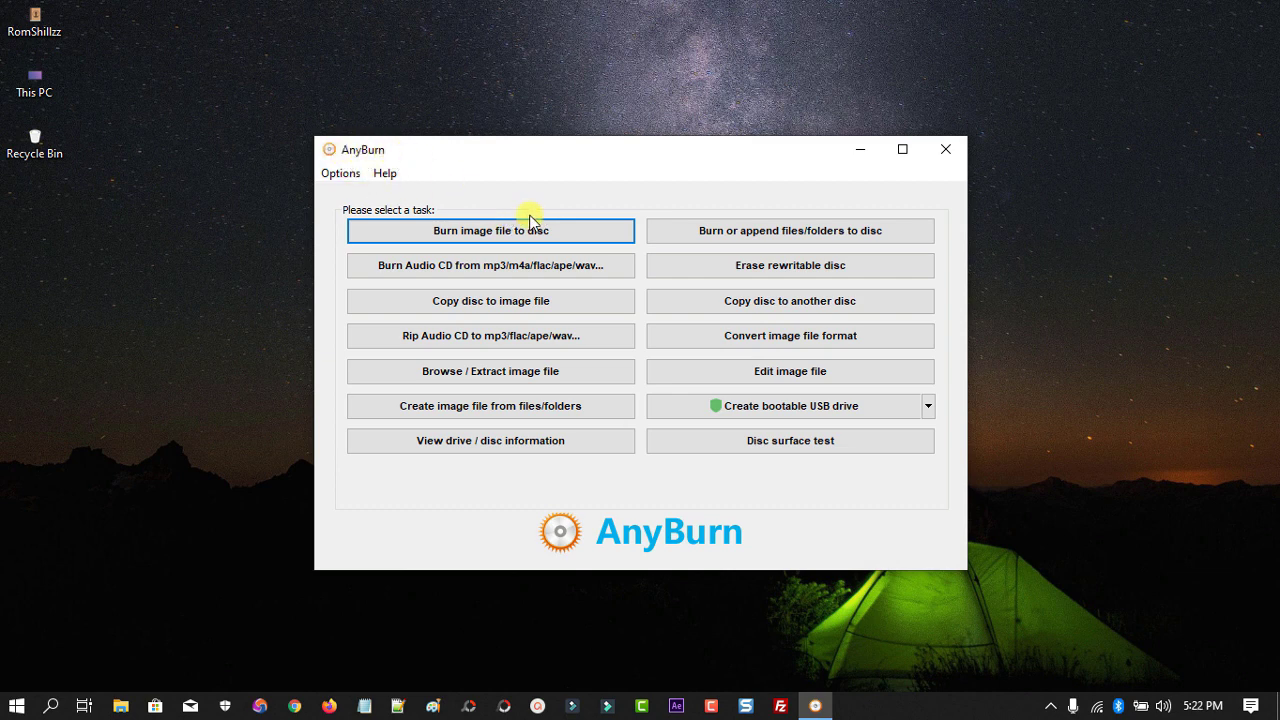
# Step: Start an image file format conversion with checkra1n.dmg from the desktop's DMG File folder as the source
pyautogui.click(785, 342)
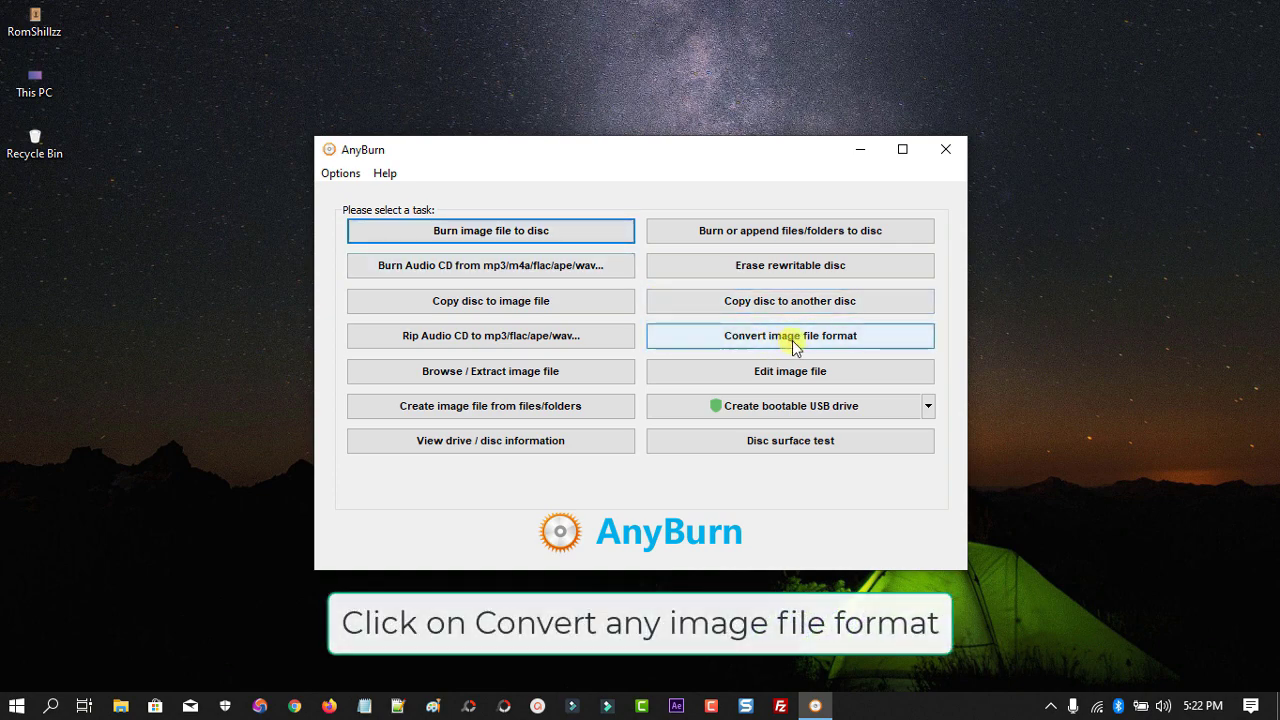
pyautogui.click(790, 343)
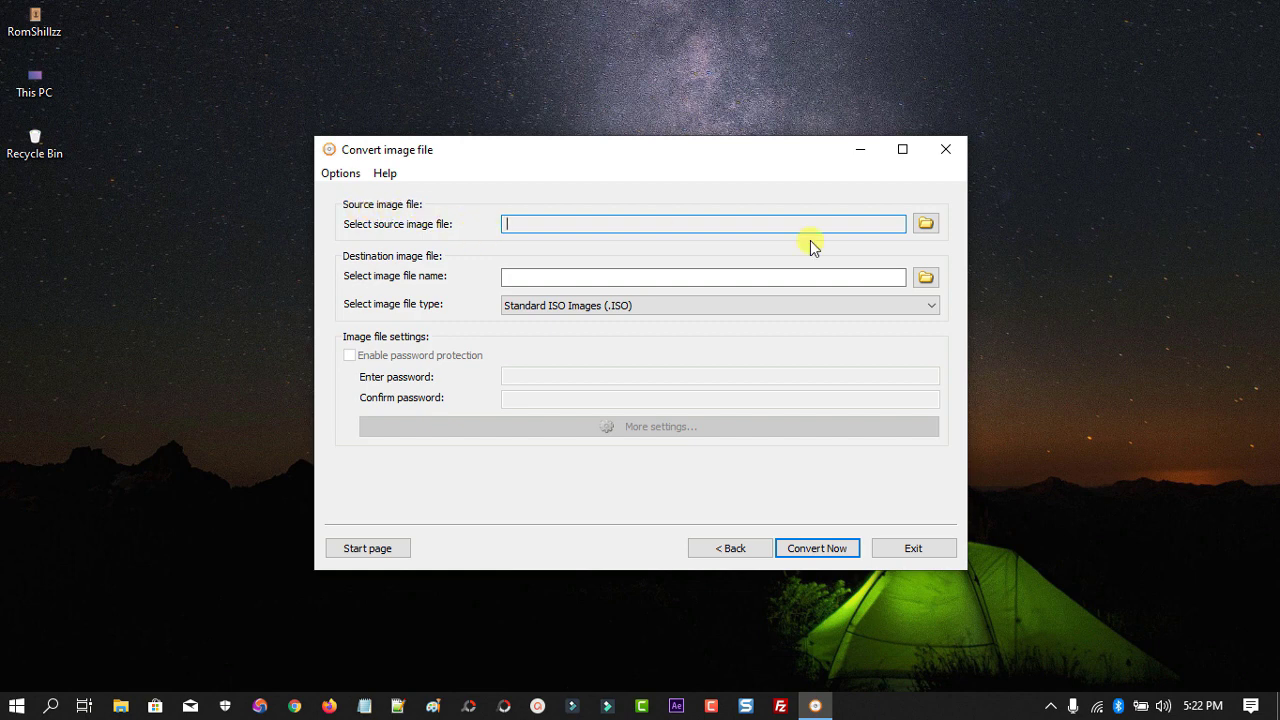
pyautogui.click(925, 224)
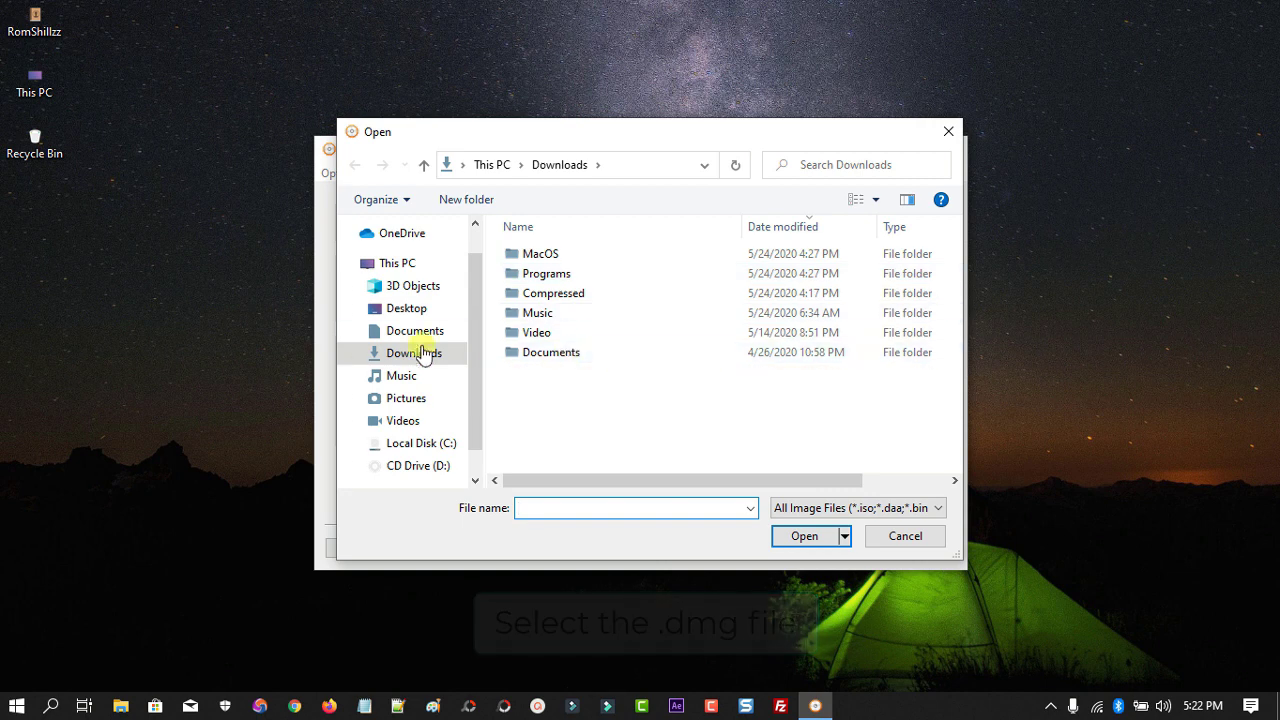
pyautogui.click(396, 312)
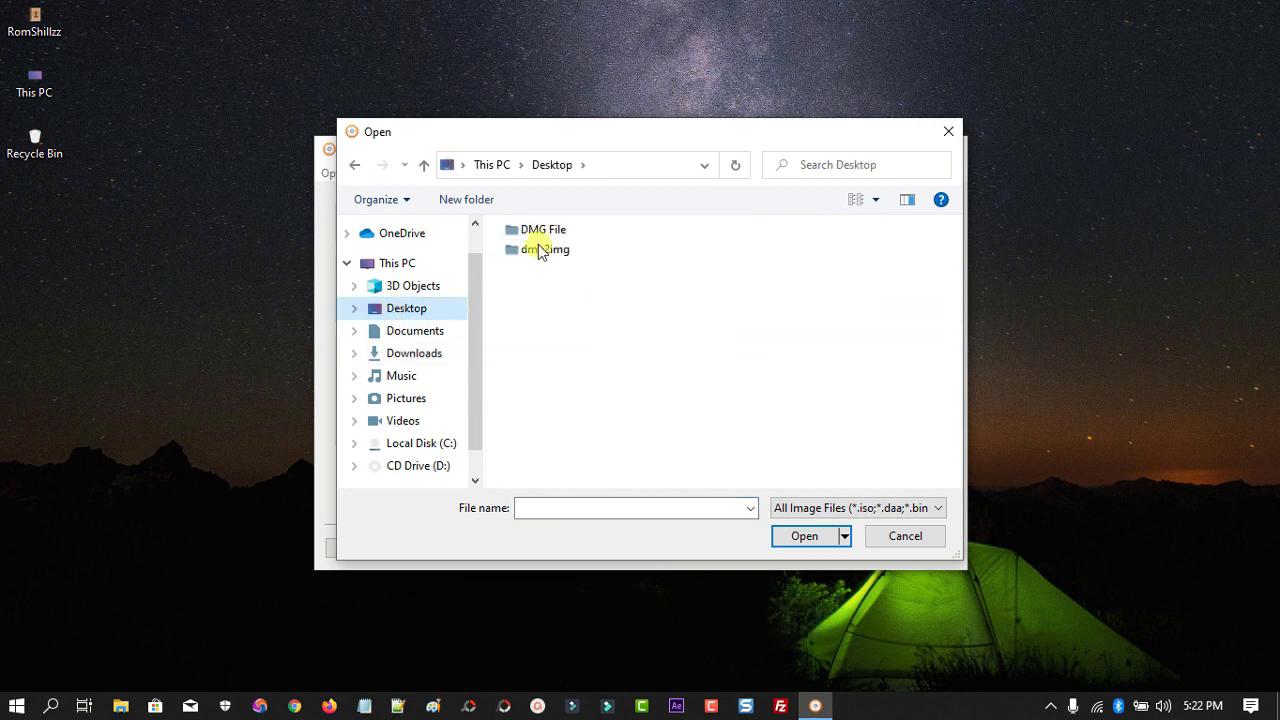
pyautogui.click(540, 235)
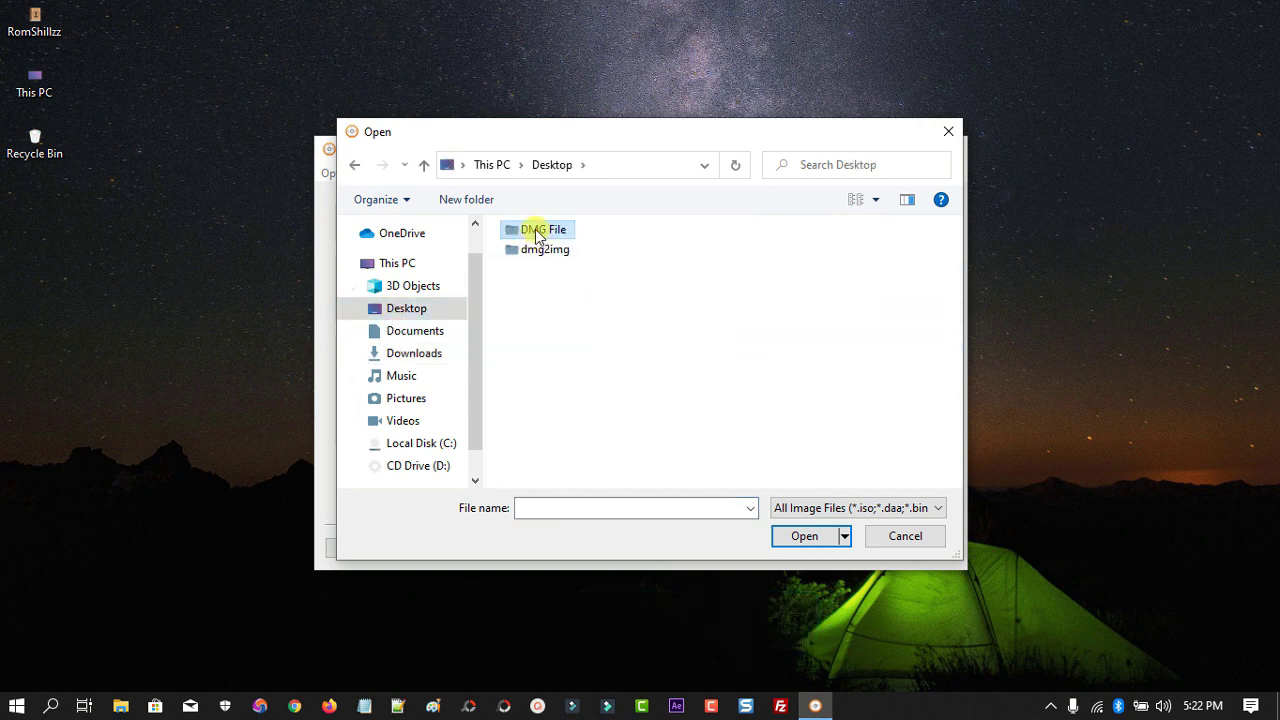
pyautogui.doubleClick(537, 233)
pyautogui.click(572, 257)
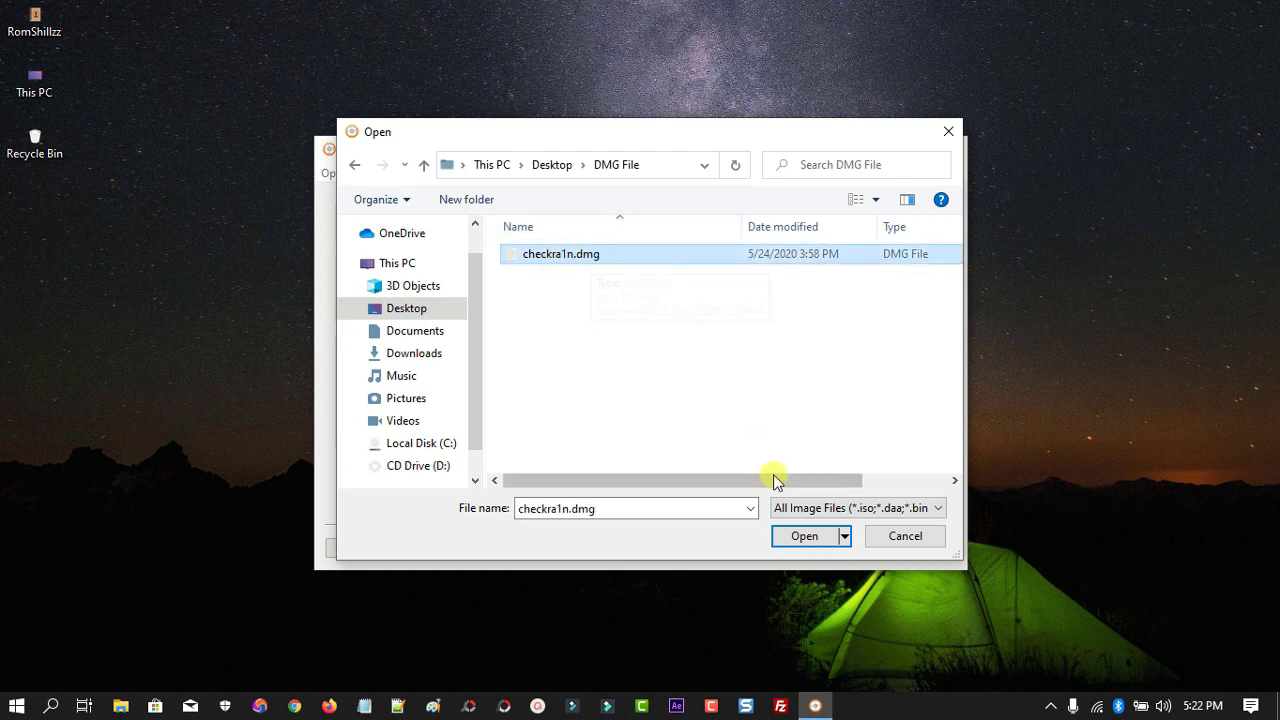
pyautogui.click(803, 540)
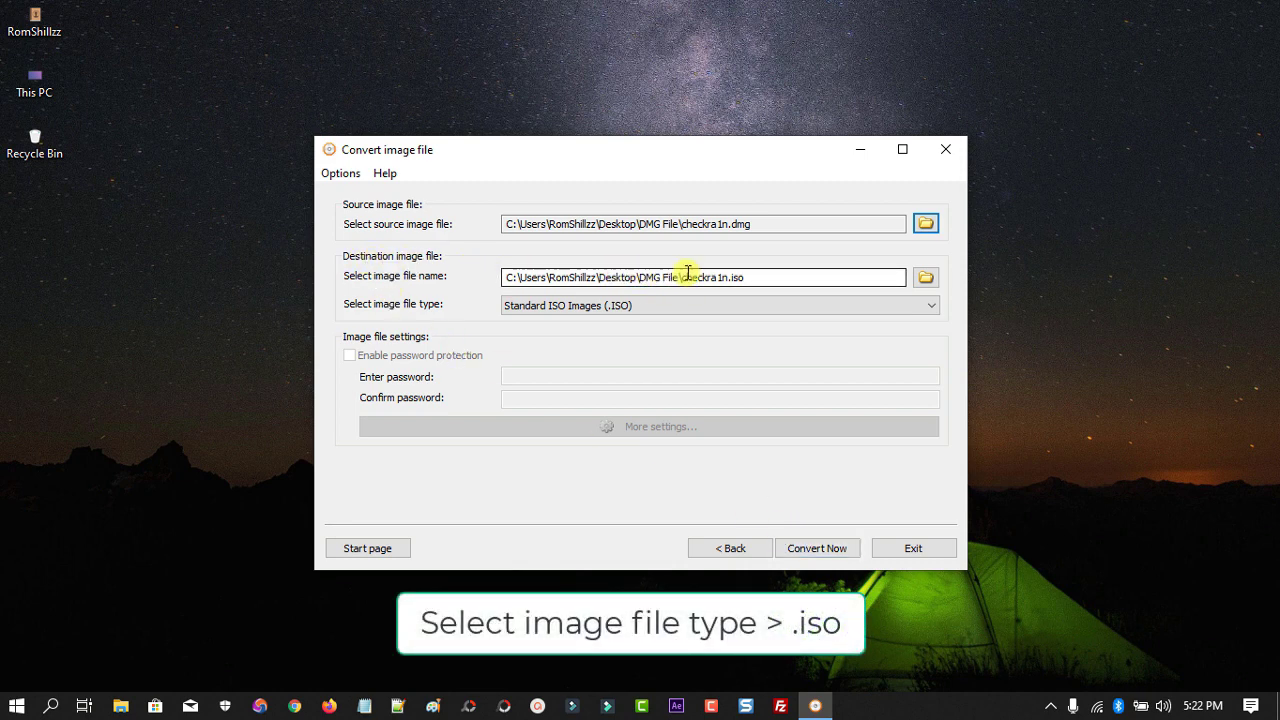
# Step: Set the destination image to checkra1n on the Desktop, saved as a Standard ISO image
pyautogui.click(934, 278)
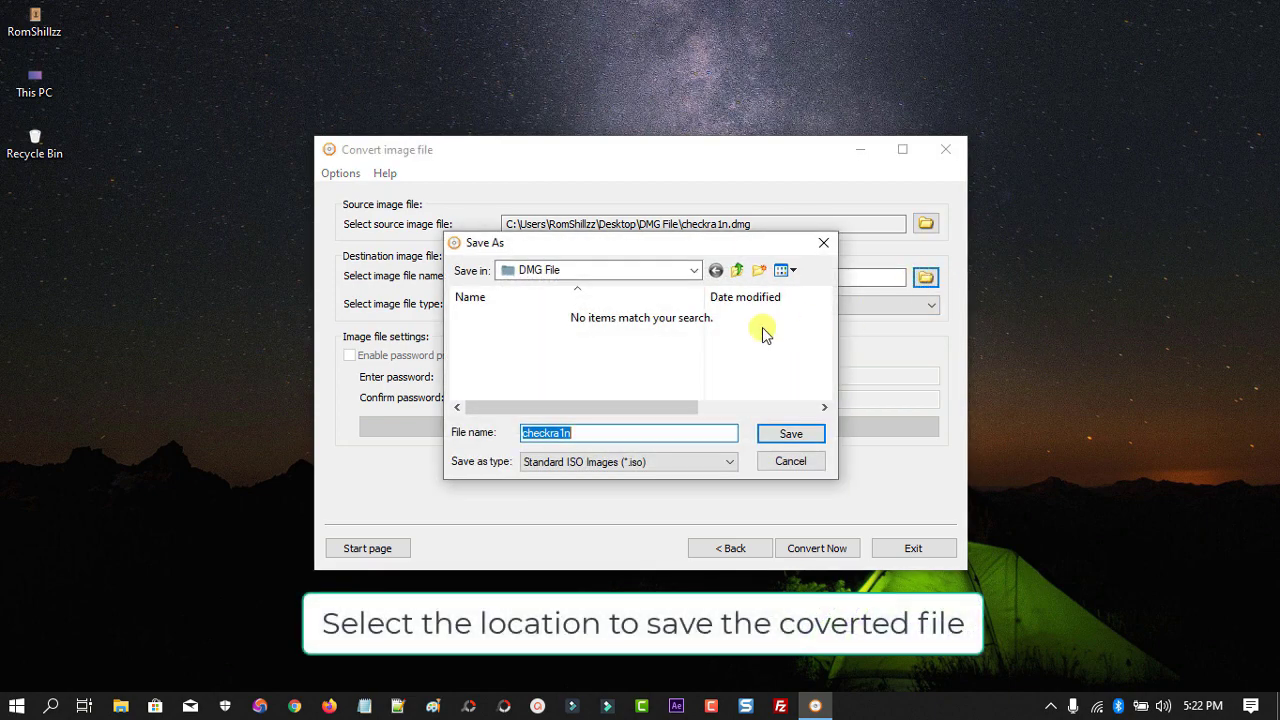
pyautogui.click(737, 273)
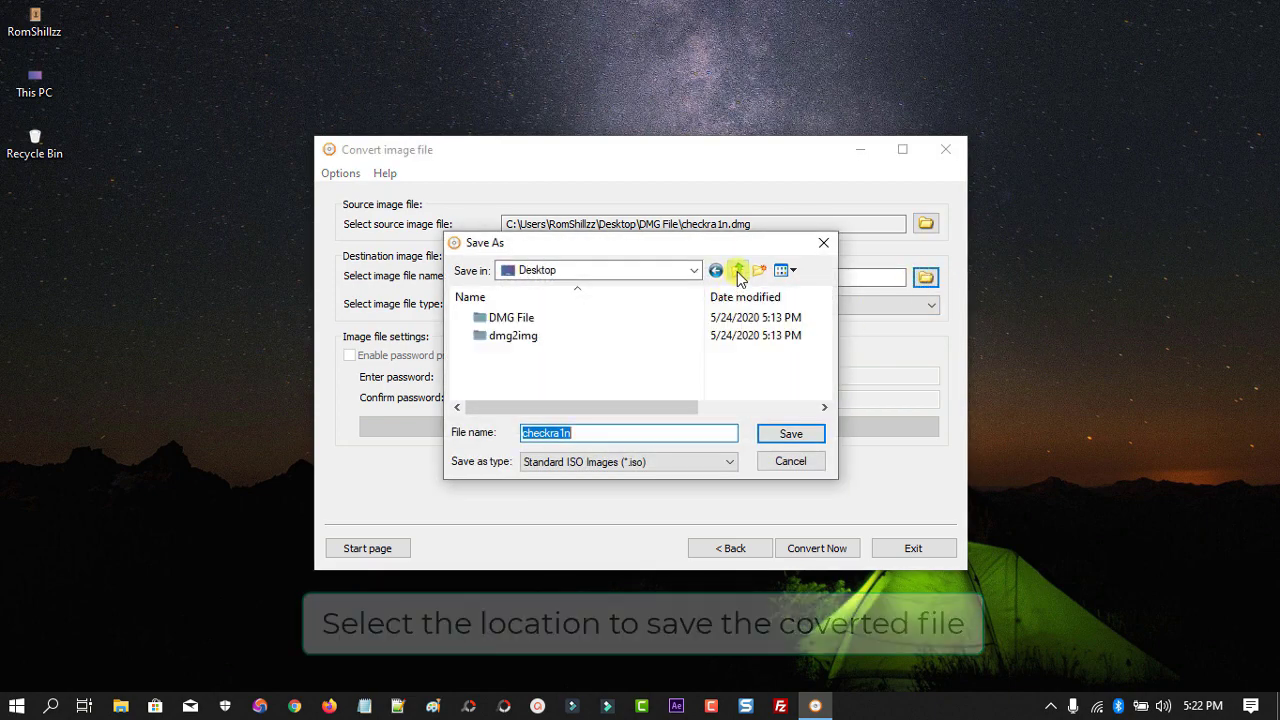
pyautogui.click(693, 271)
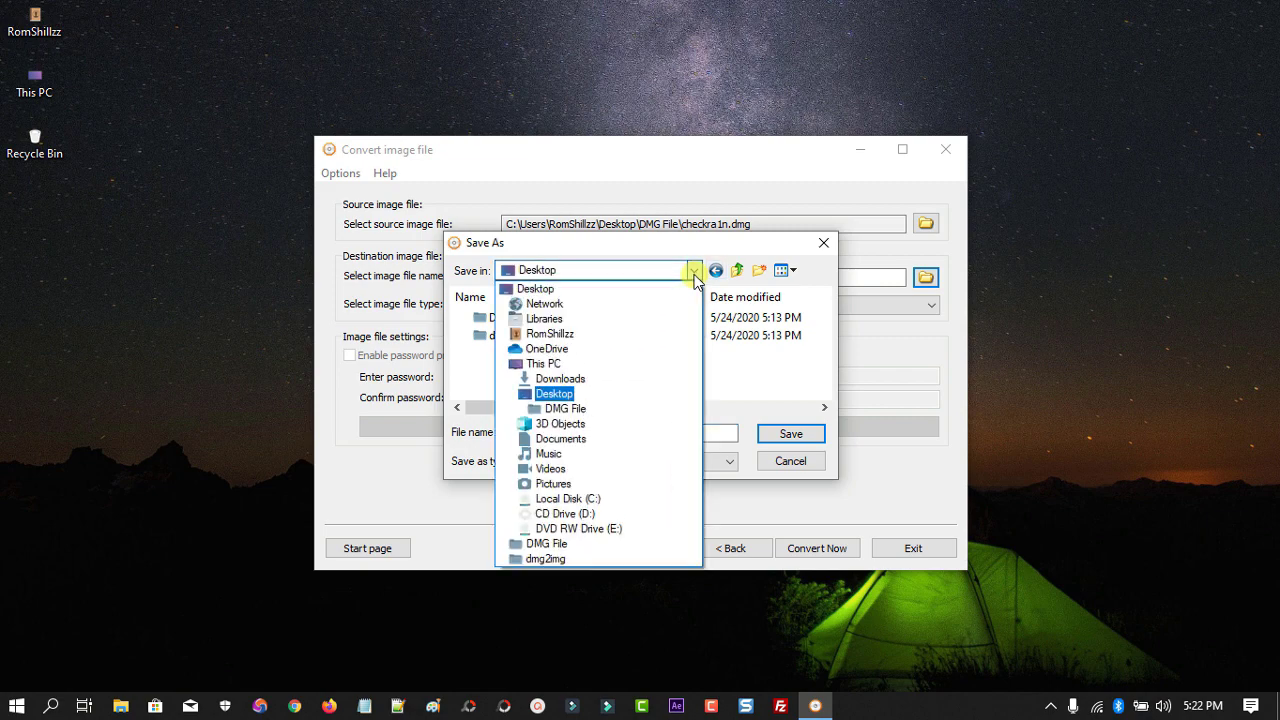
pyautogui.click(548, 395)
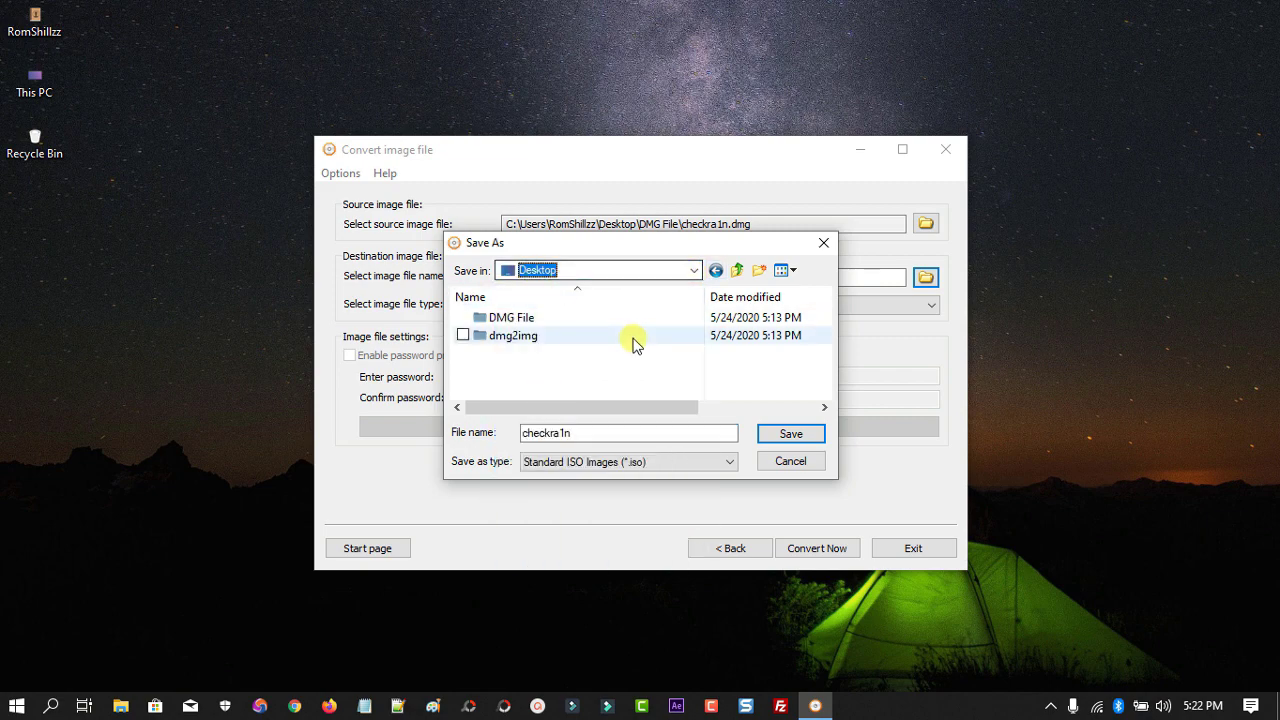
pyautogui.click(790, 436)
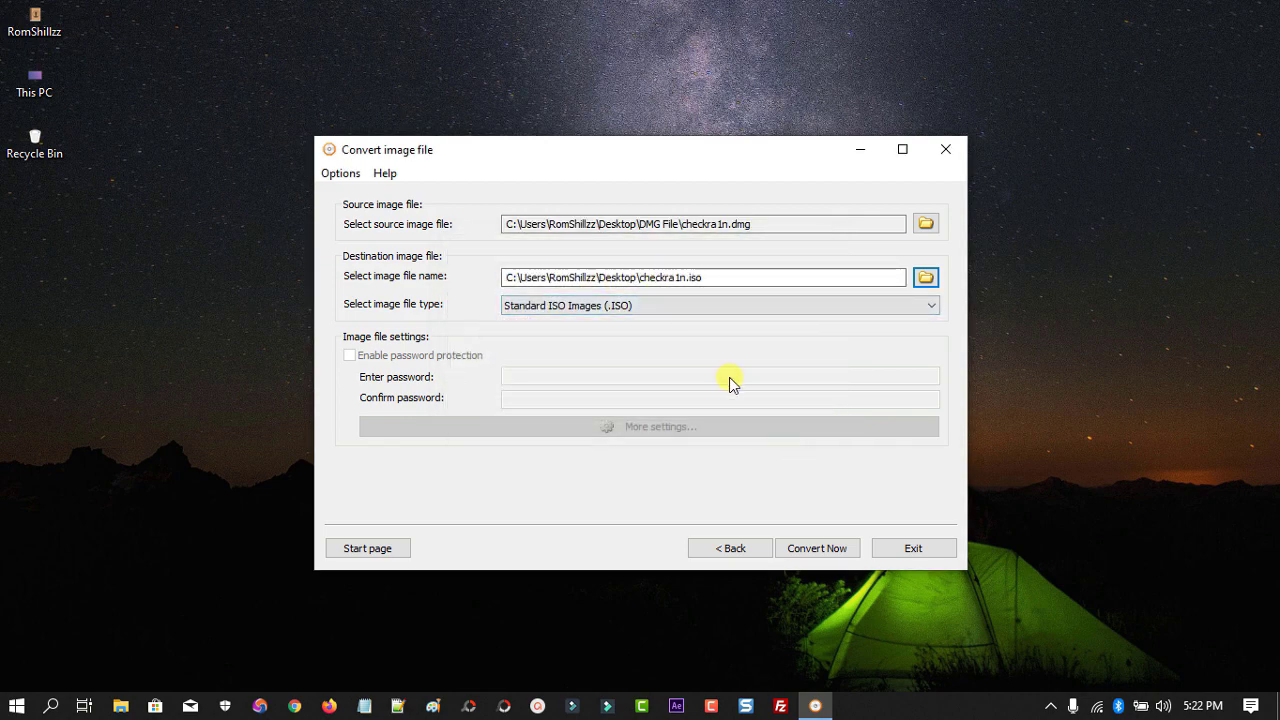
# Step: Convert the DMG image to ISO and exit the converter
pyautogui.click(811, 553)
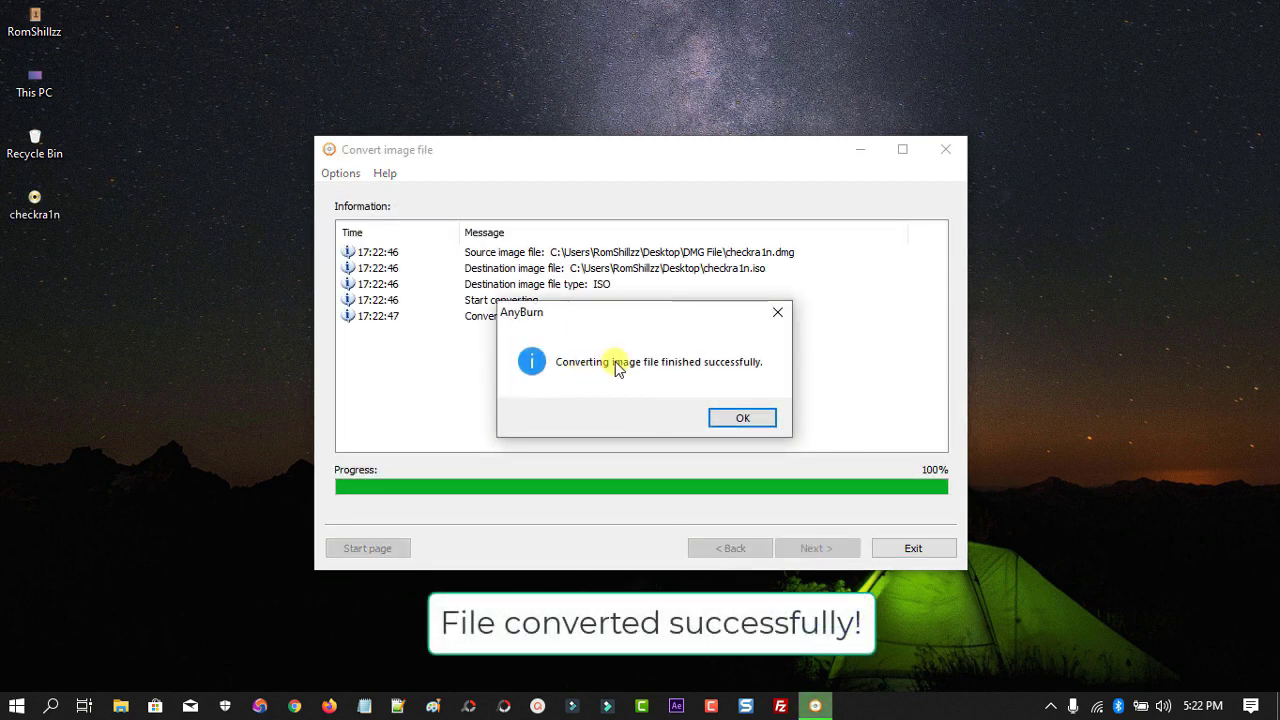
pyautogui.click(740, 418)
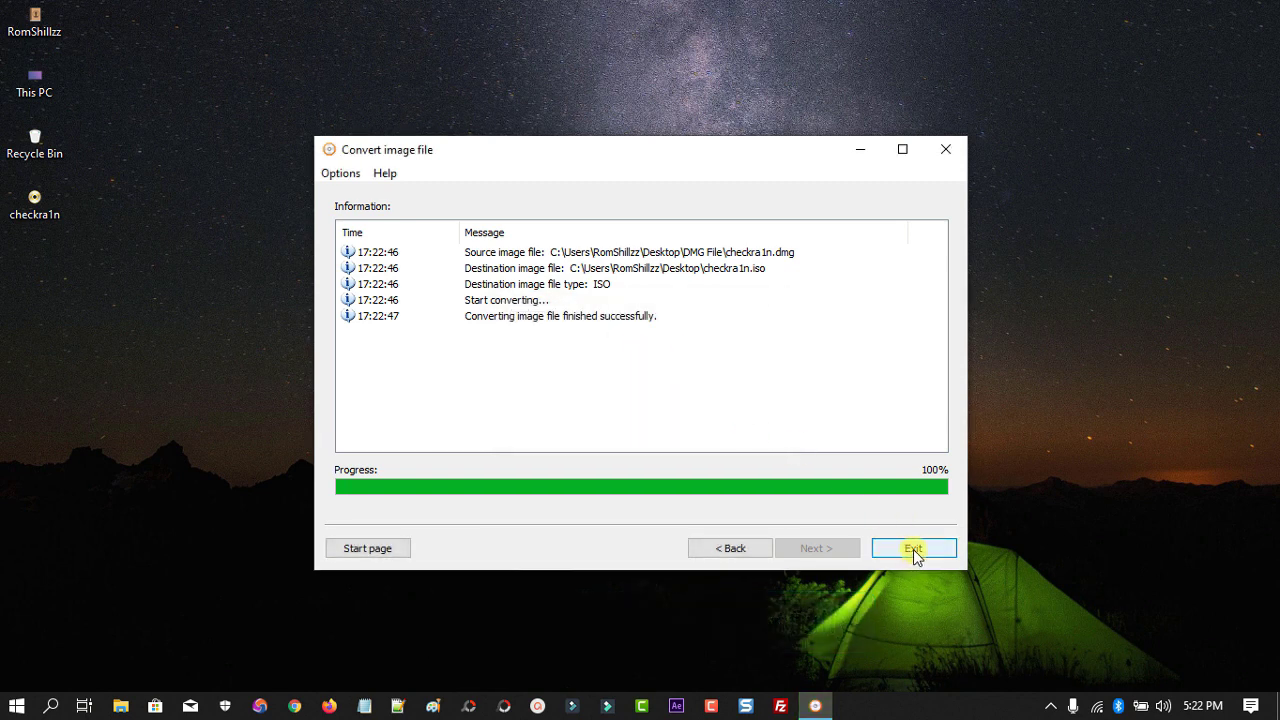
pyautogui.click(913, 548)
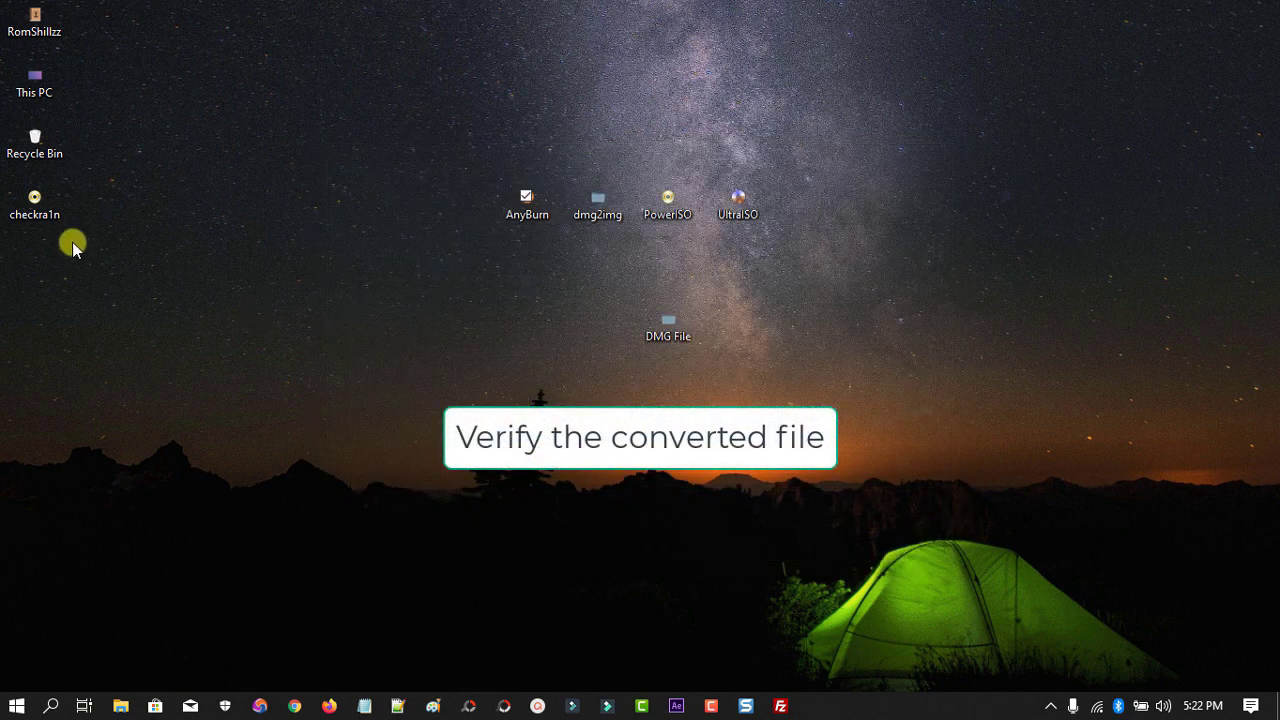
# Step: Move the converted checkra1n file to a clear desktop spot and check its name and size in the detailed file properties
pyautogui.moveTo(31, 213); pyautogui.dragTo(172, 215)
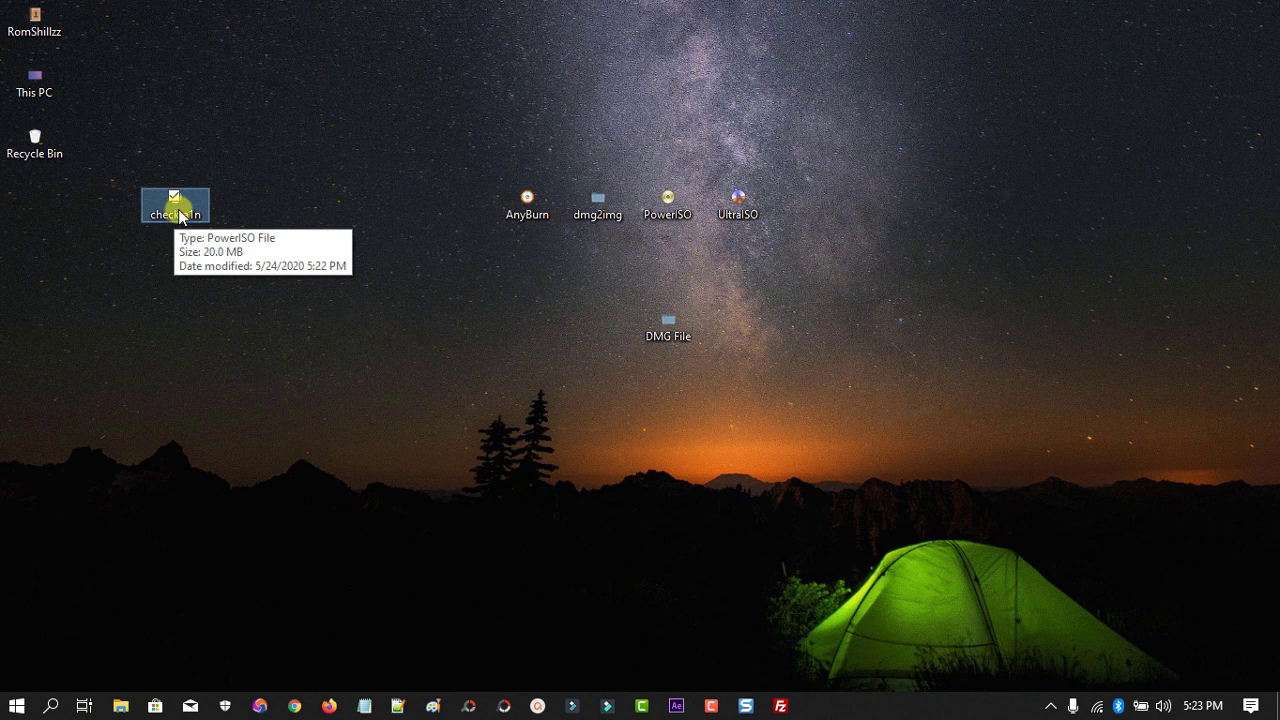
pyautogui.click(222, 208)
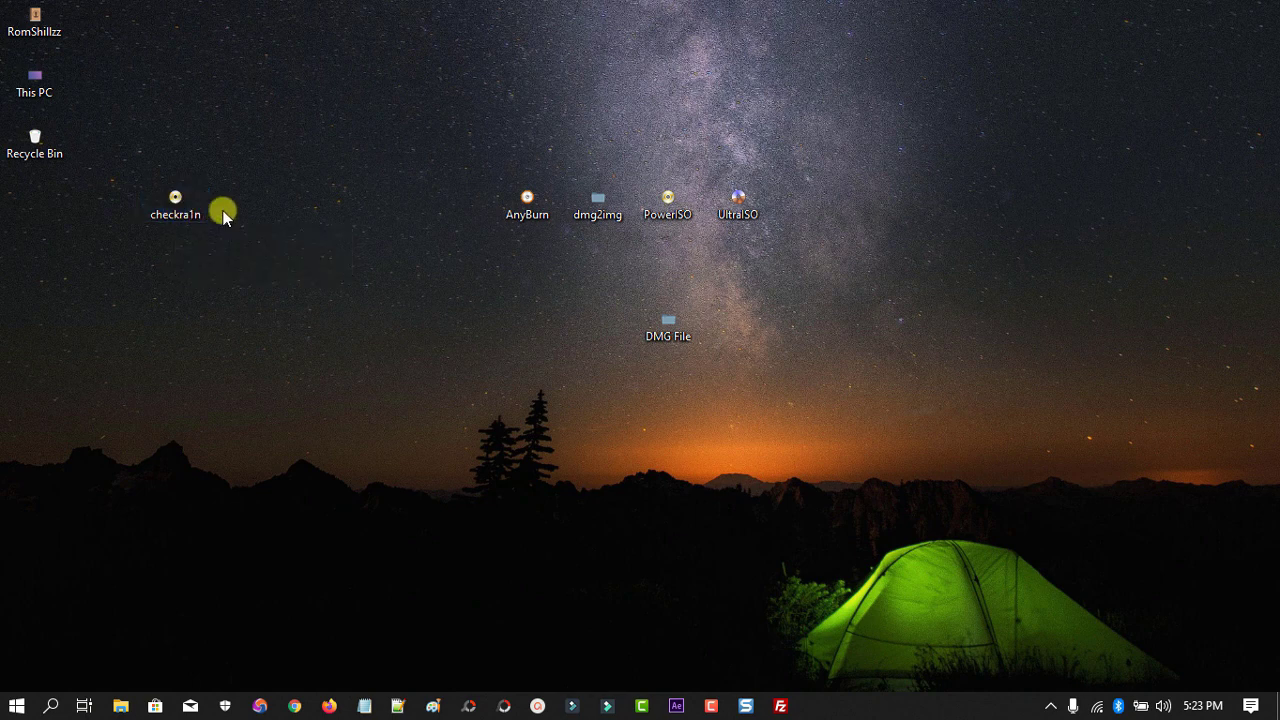
pyautogui.click(182, 209)
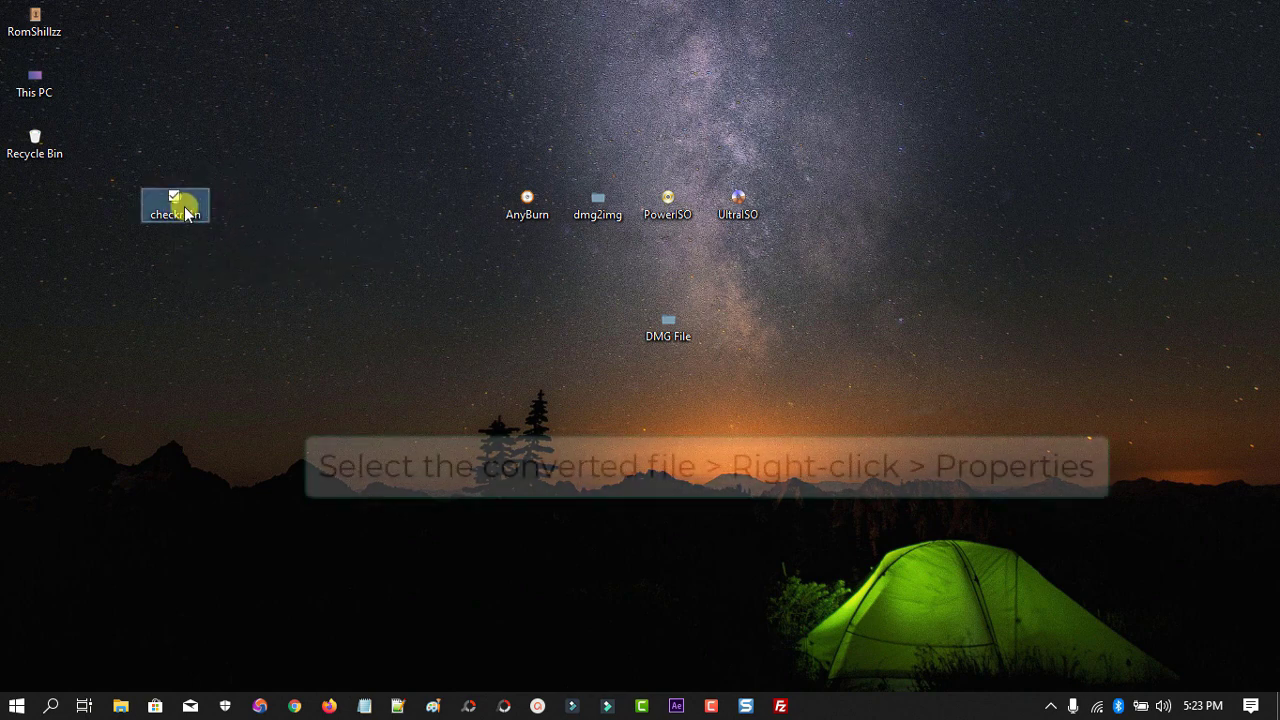
pyautogui.rightClick(186, 214)
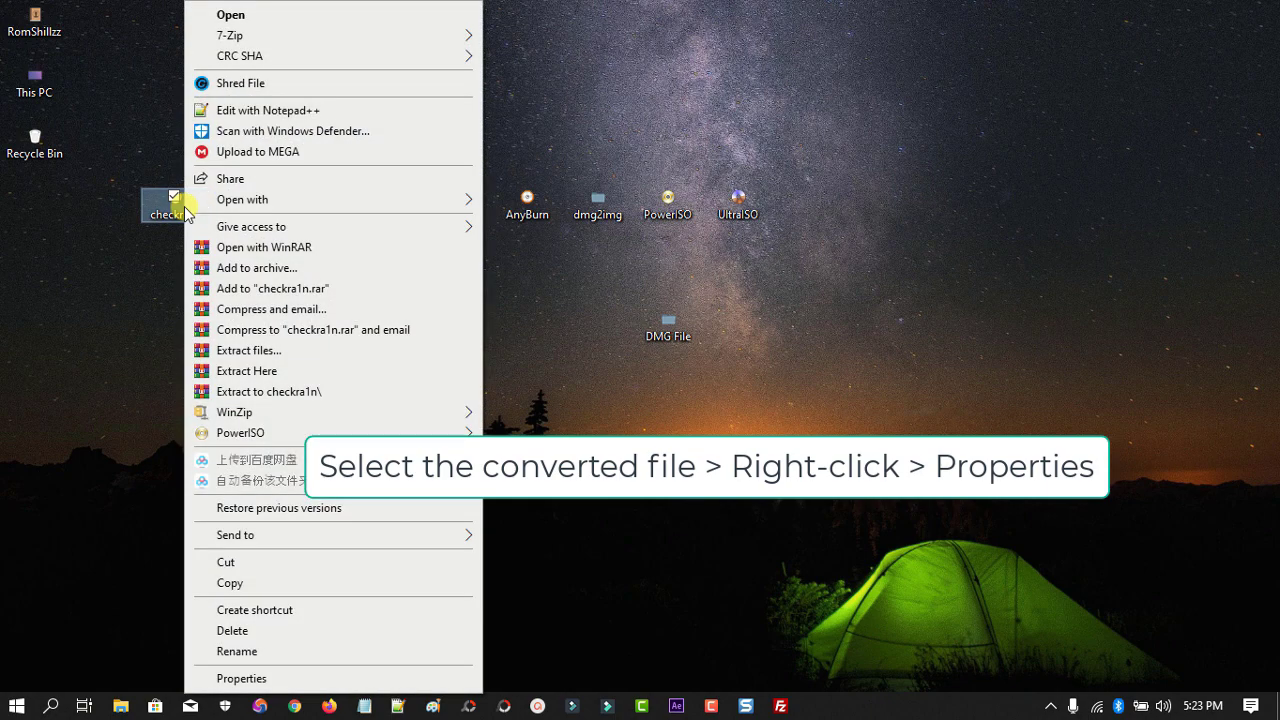
pyautogui.click(258, 680)
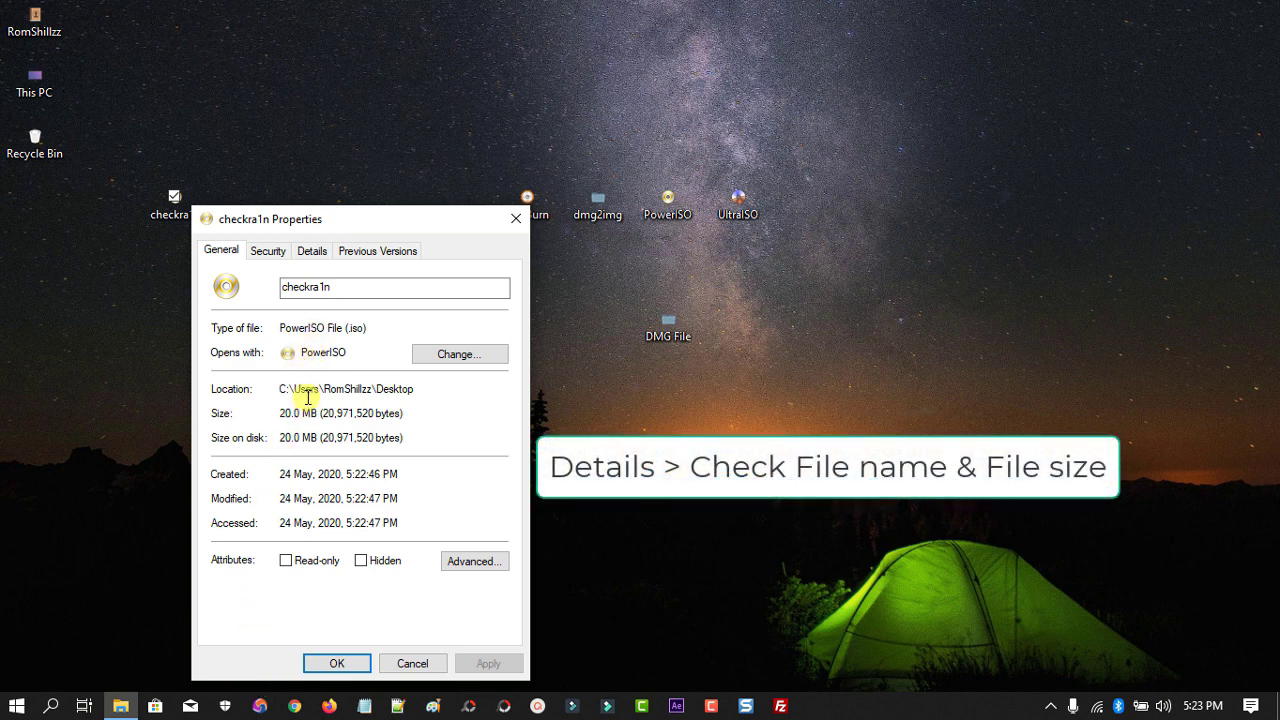
pyautogui.click(267, 250)
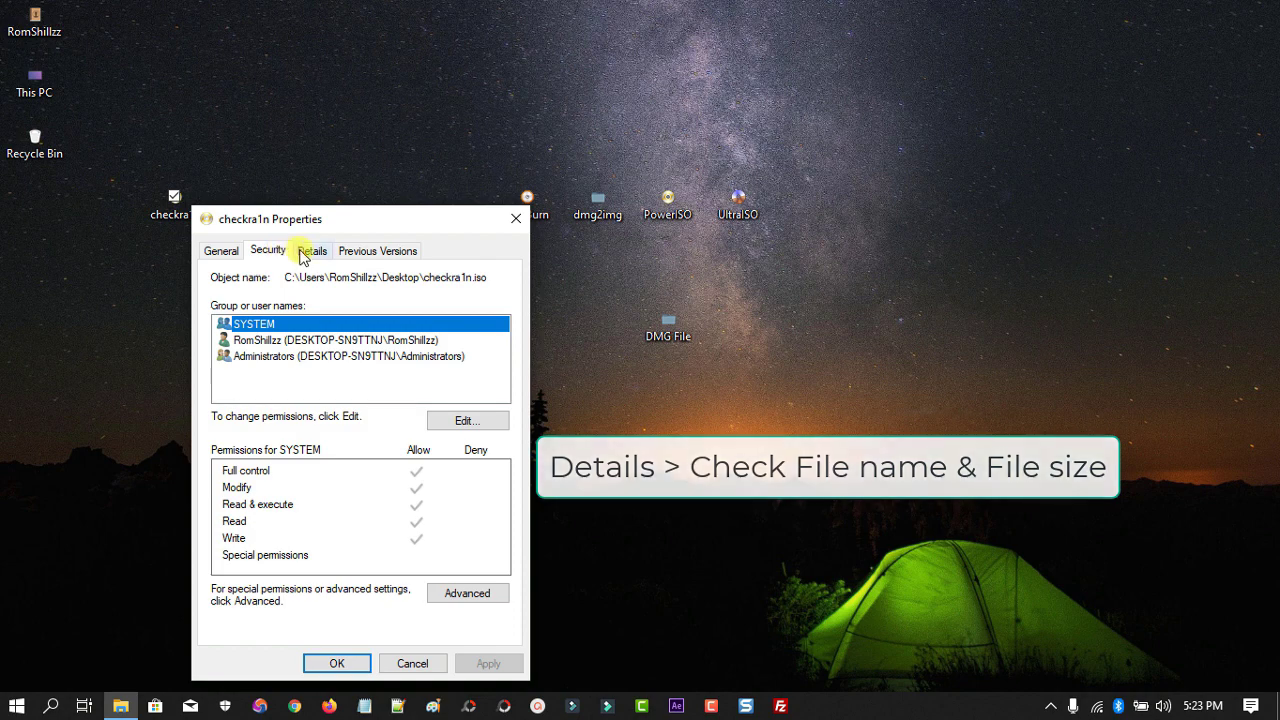
pyautogui.click(308, 251)
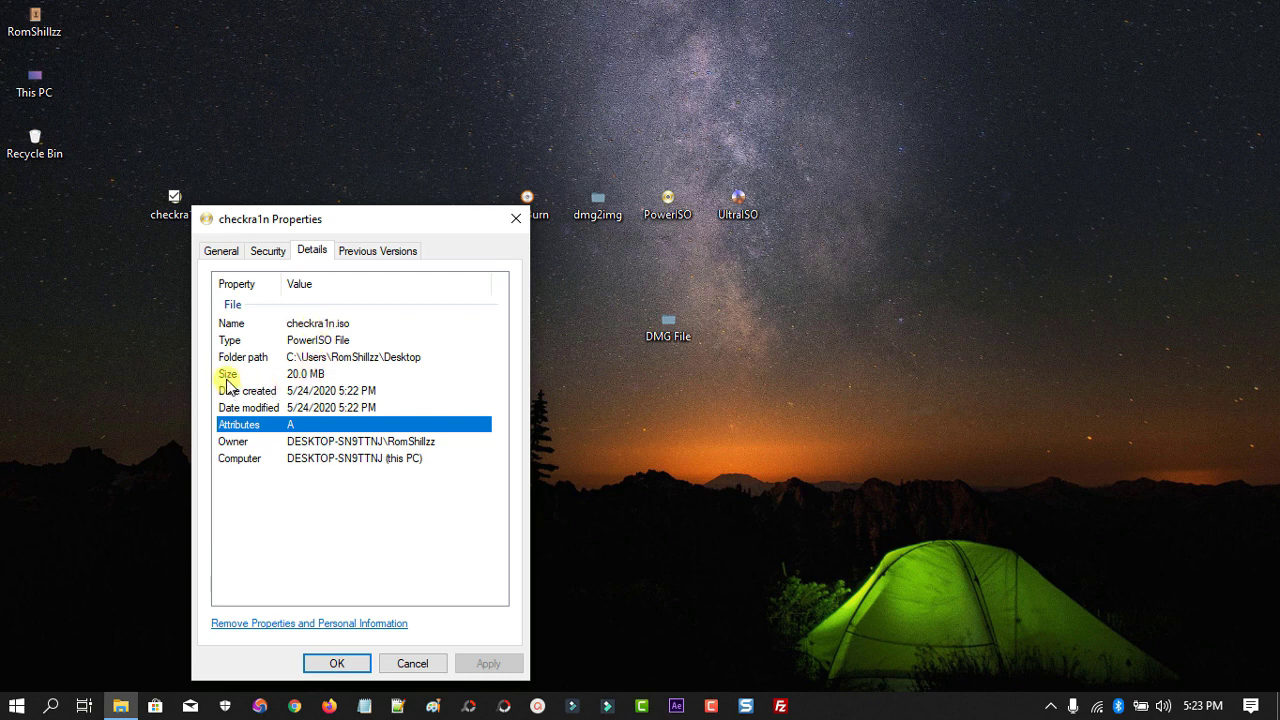
pyautogui.click(227, 376)
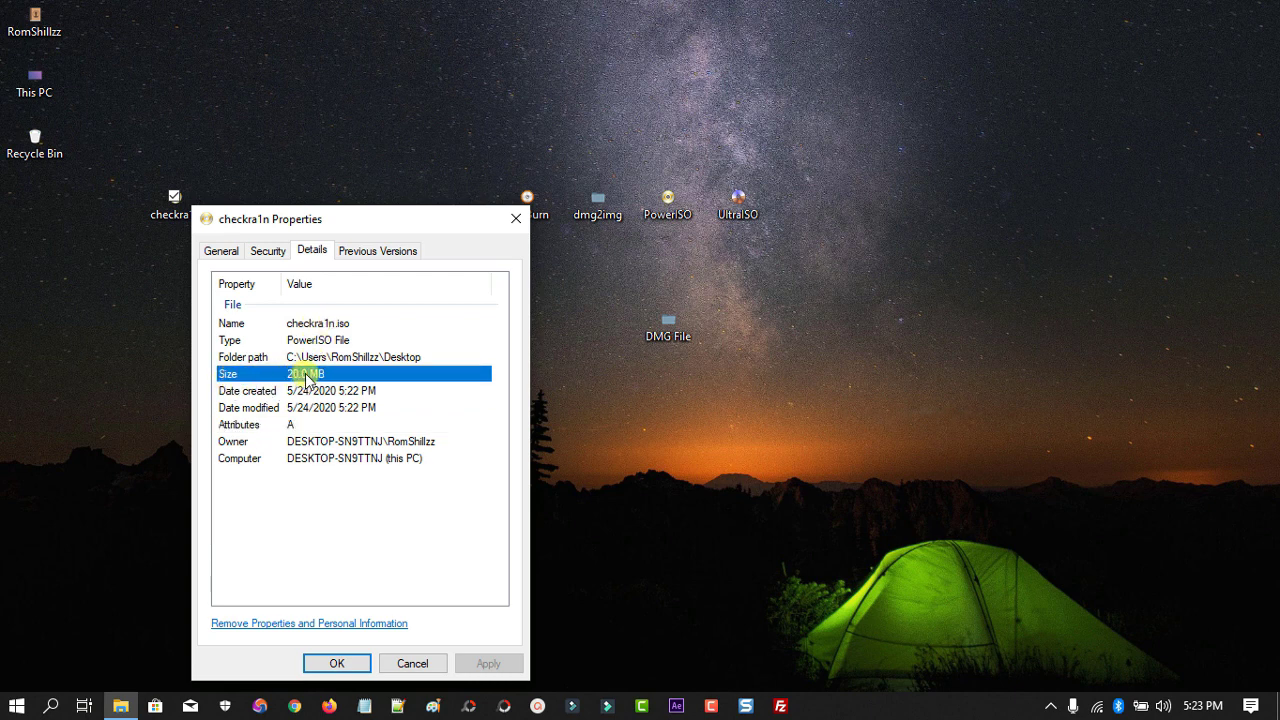
pyautogui.click(334, 324)
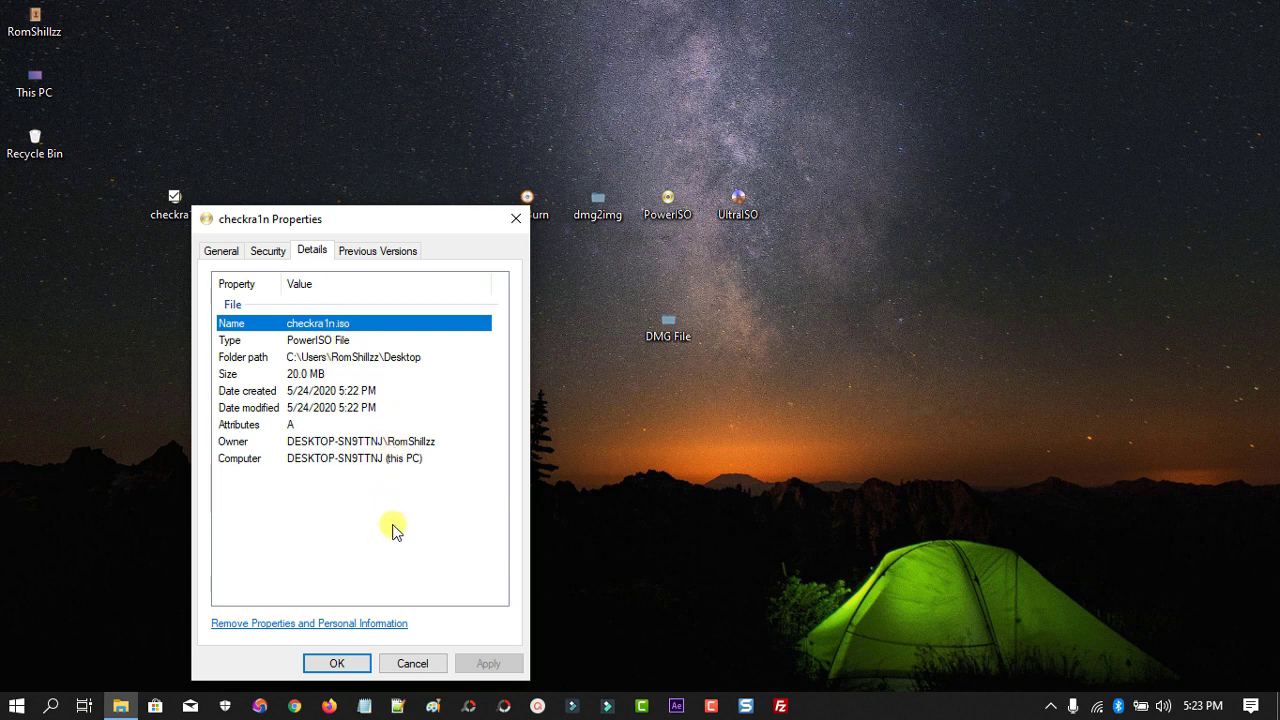
pyautogui.click(514, 220)
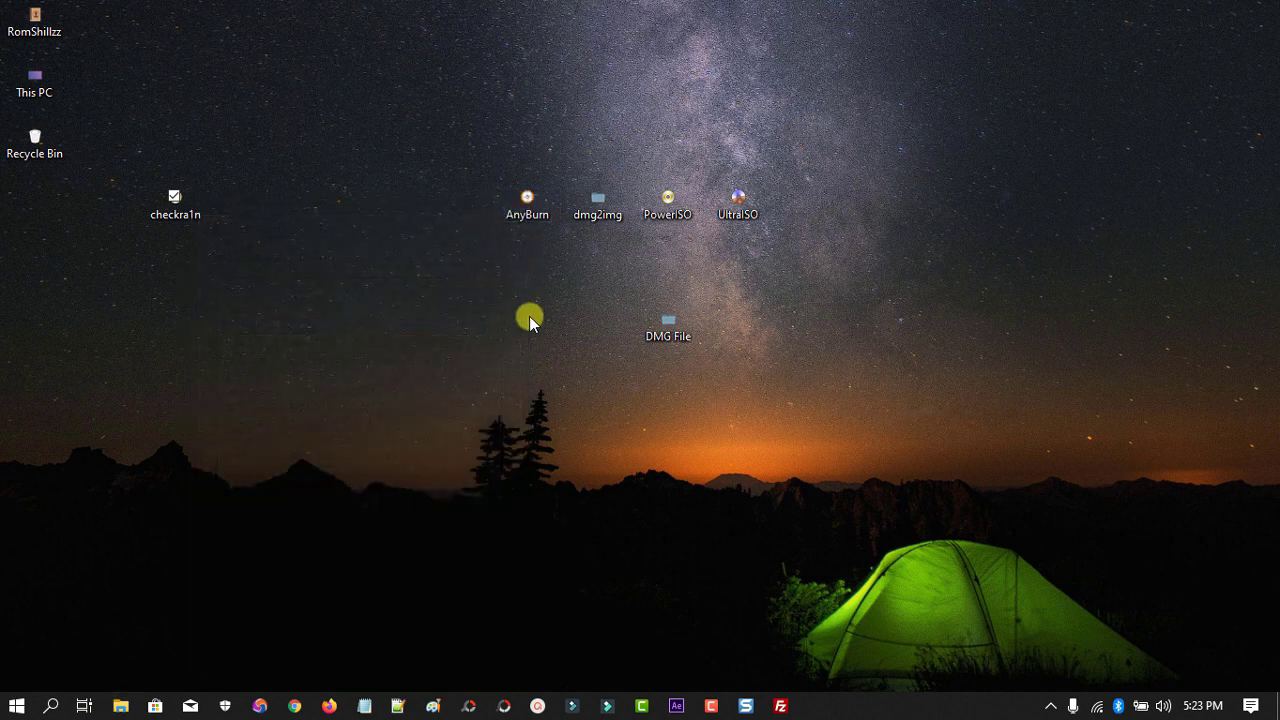
# Step: Delete the converted checkra1n file from the desktop
pyautogui.rightClick(174, 212)
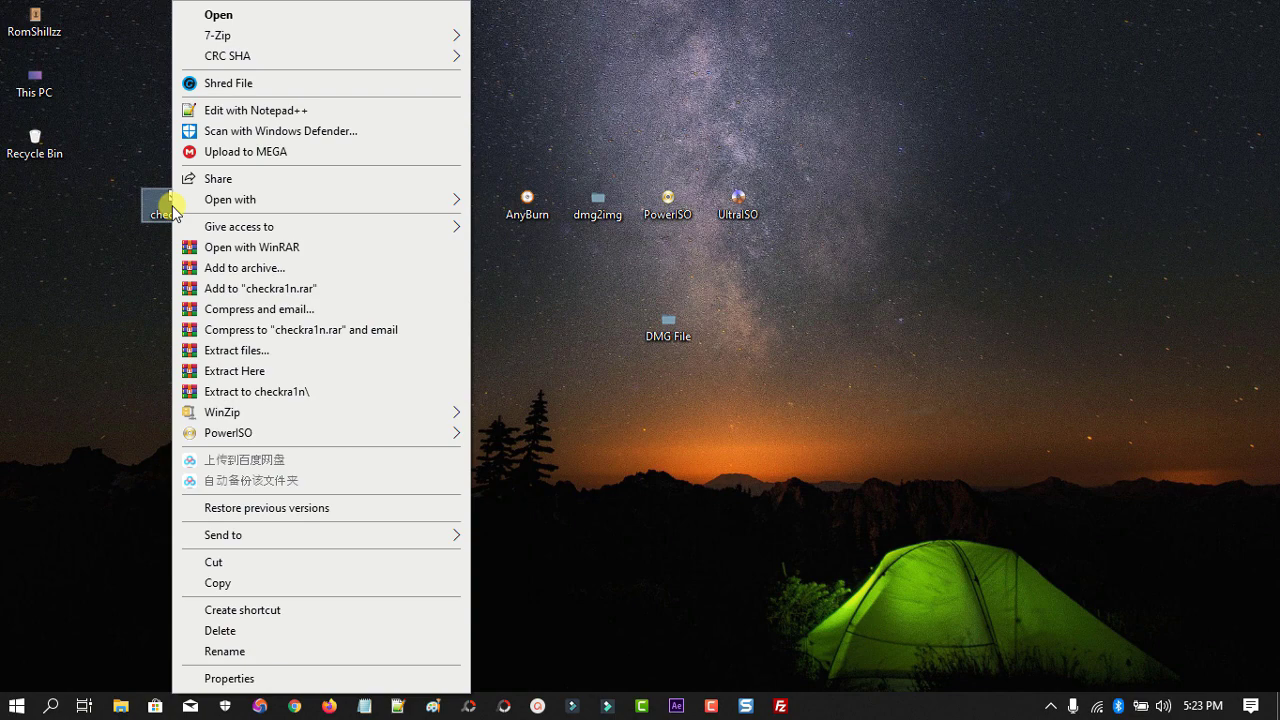
pyautogui.click(228, 631)
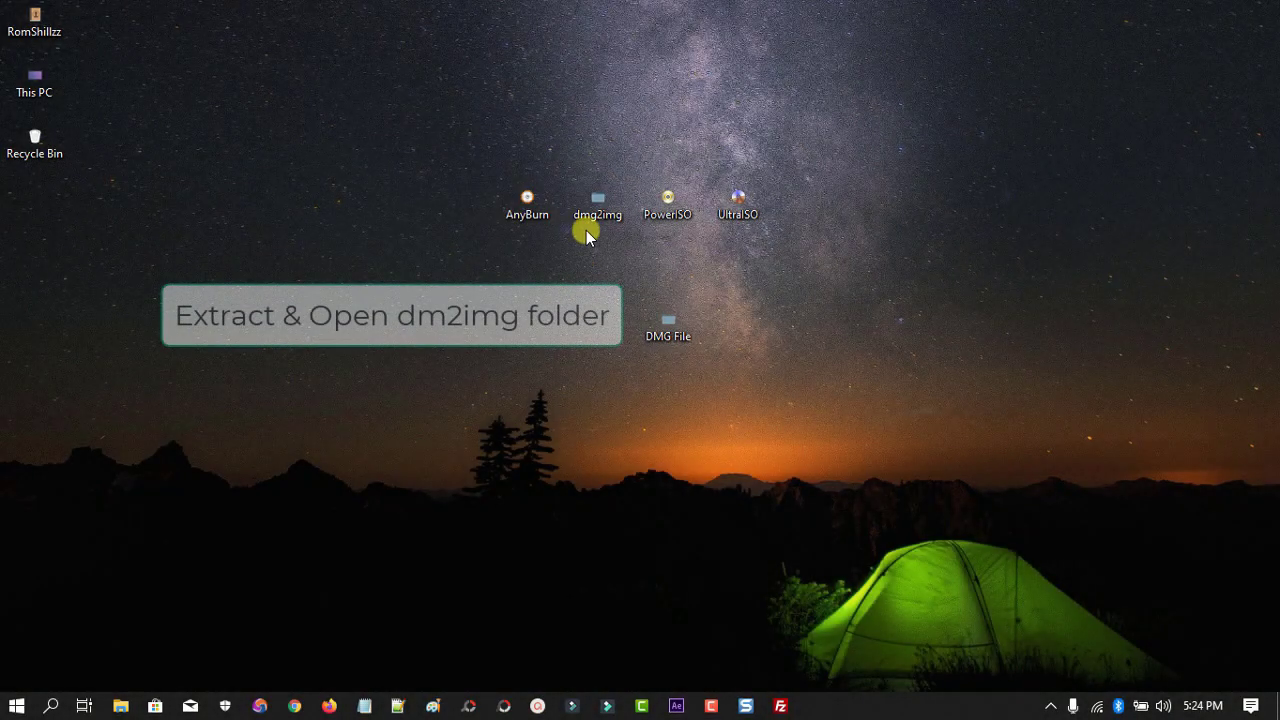
# Step: Open the dmg2img folder from the desktop and move its window aside to uncover the DMG File folder
pyautogui.click(604, 221)
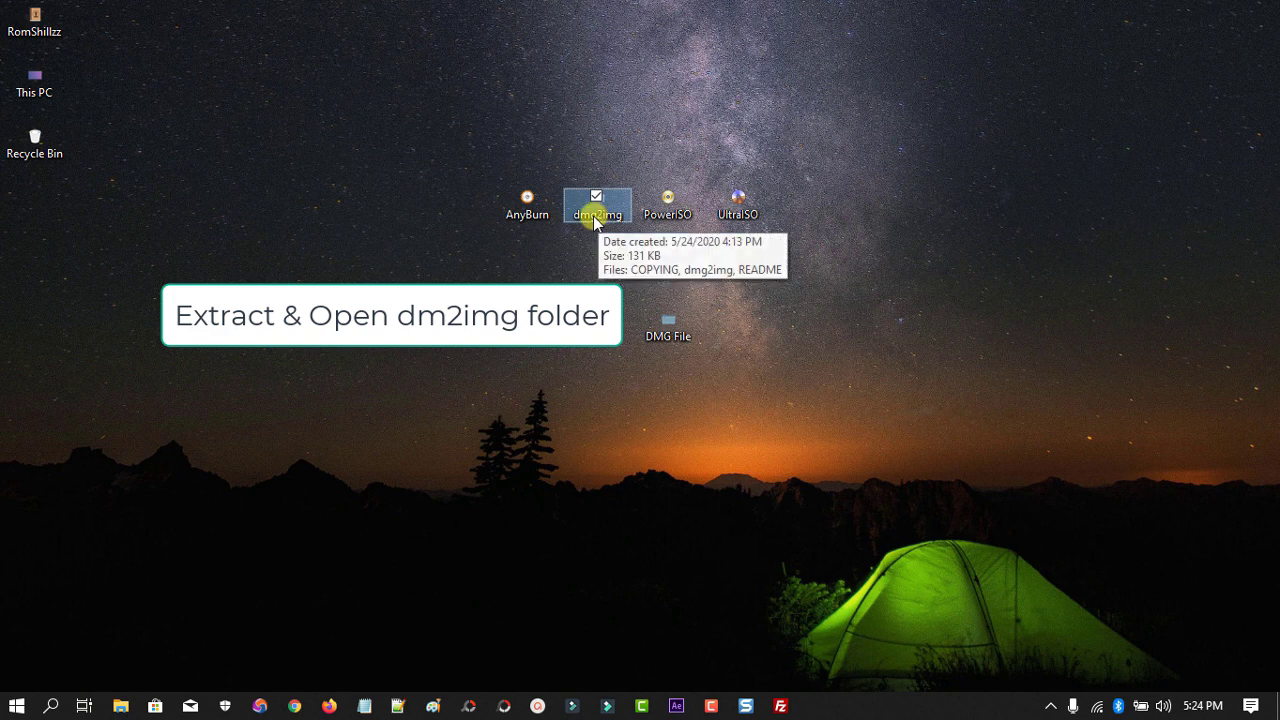
pyautogui.doubleClick(600, 220)
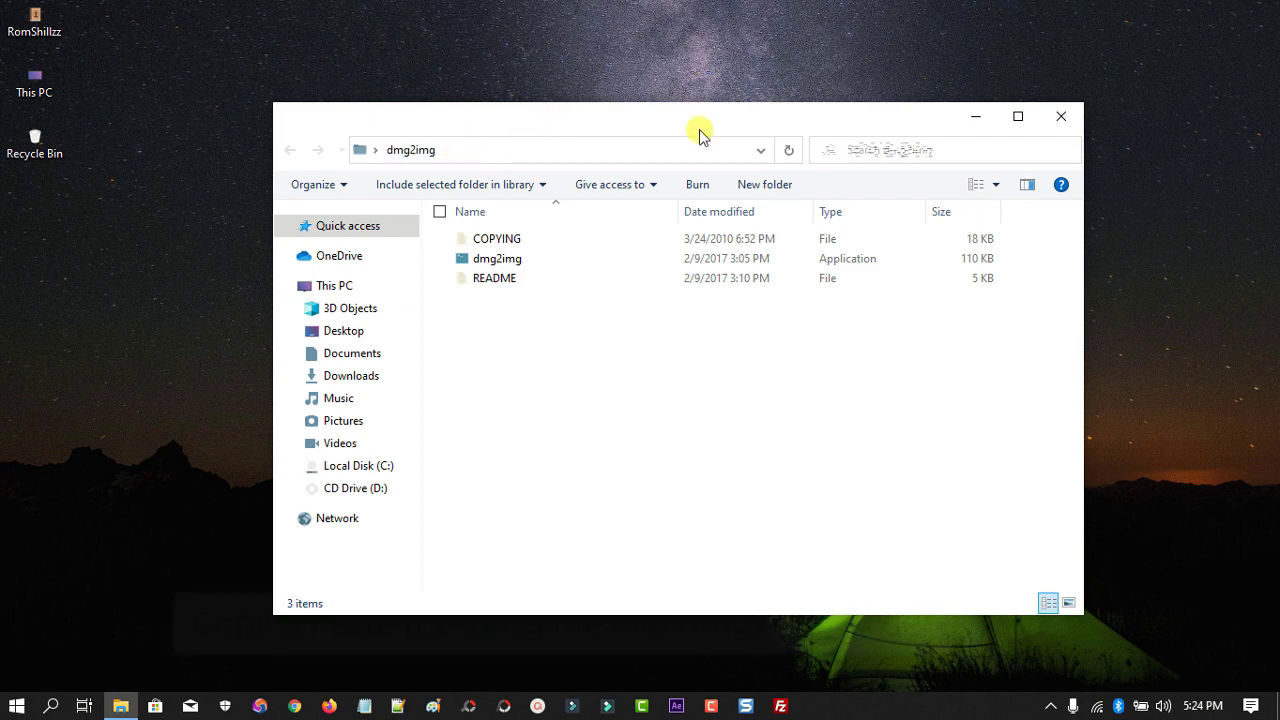
pyautogui.moveTo(700, 131); pyautogui.dragTo(971, 163)
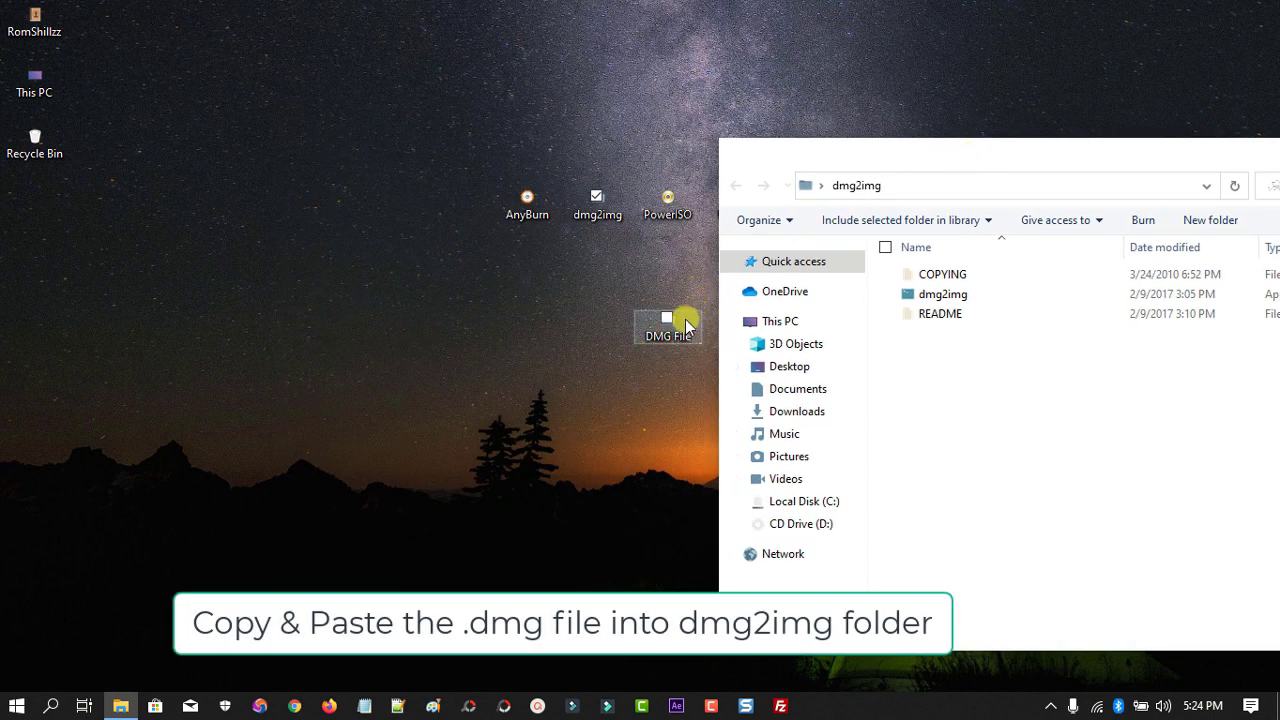
# Step: Copy checkra1n.dmg from the desktop's DMG File folder and close that folder window
pyautogui.click(685, 322)
pyautogui.doubleClick(670, 334)
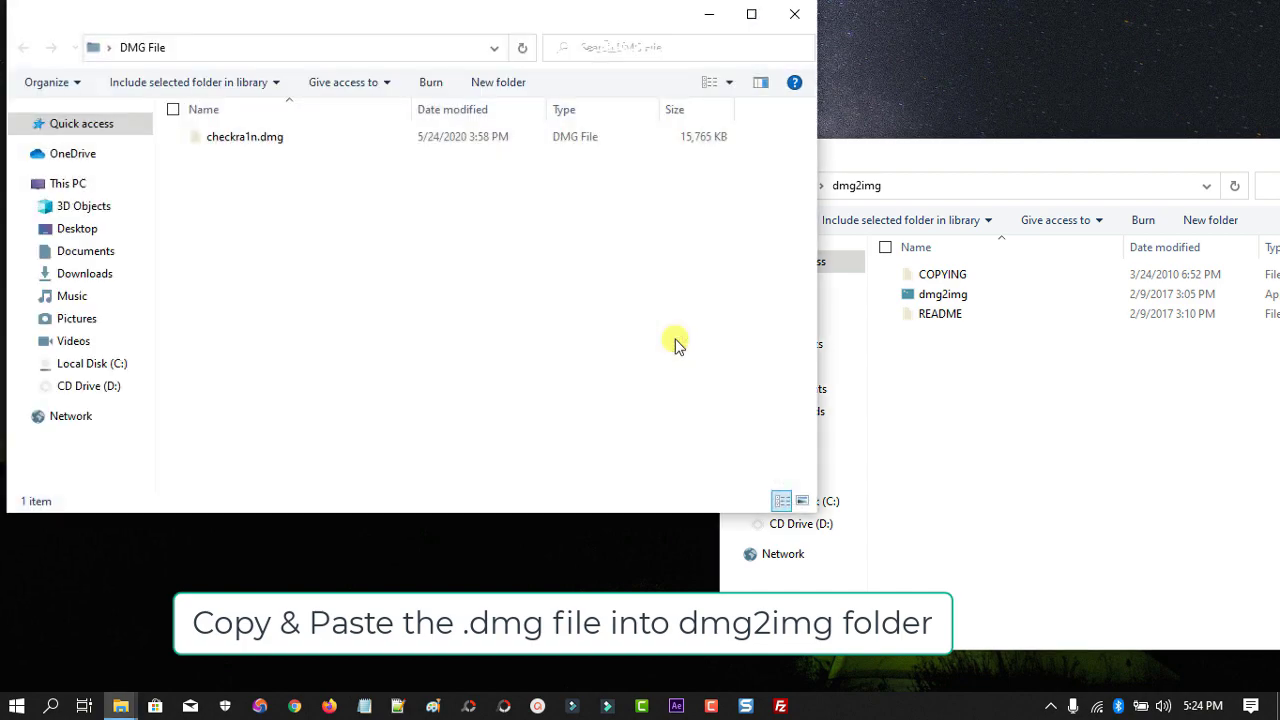
pyautogui.click(258, 145)
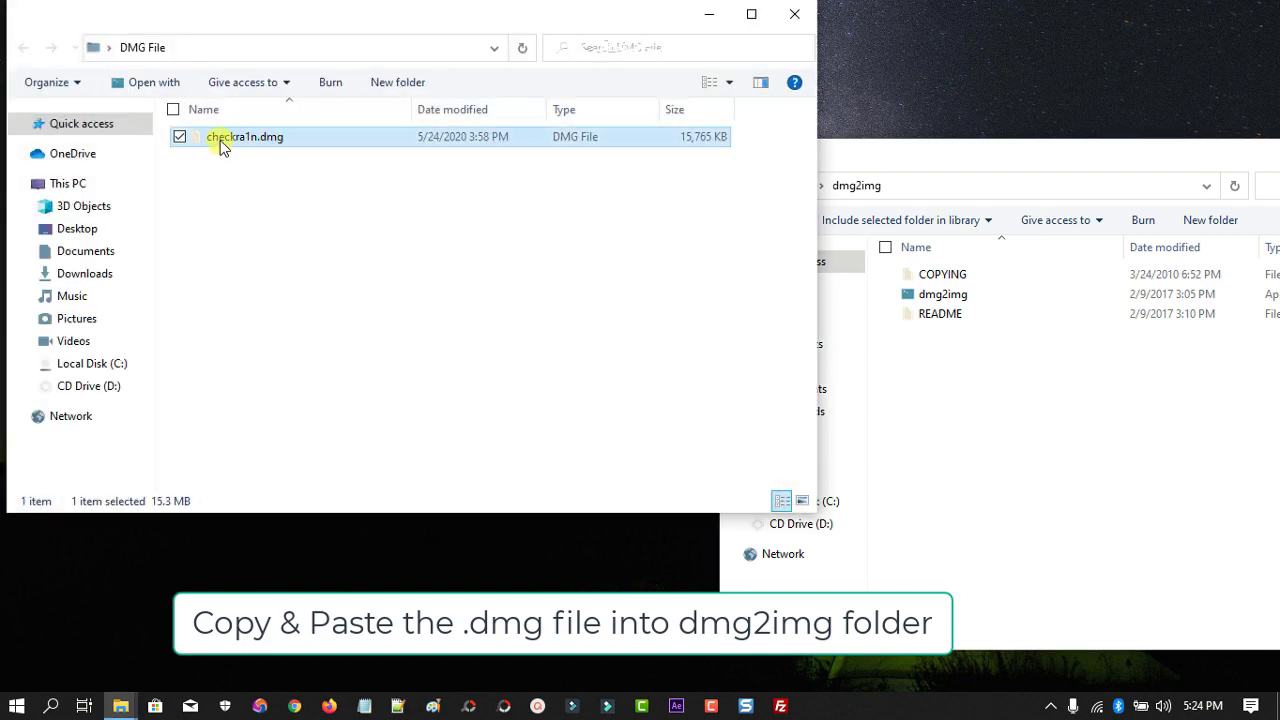
pyautogui.rightClick(221, 142)
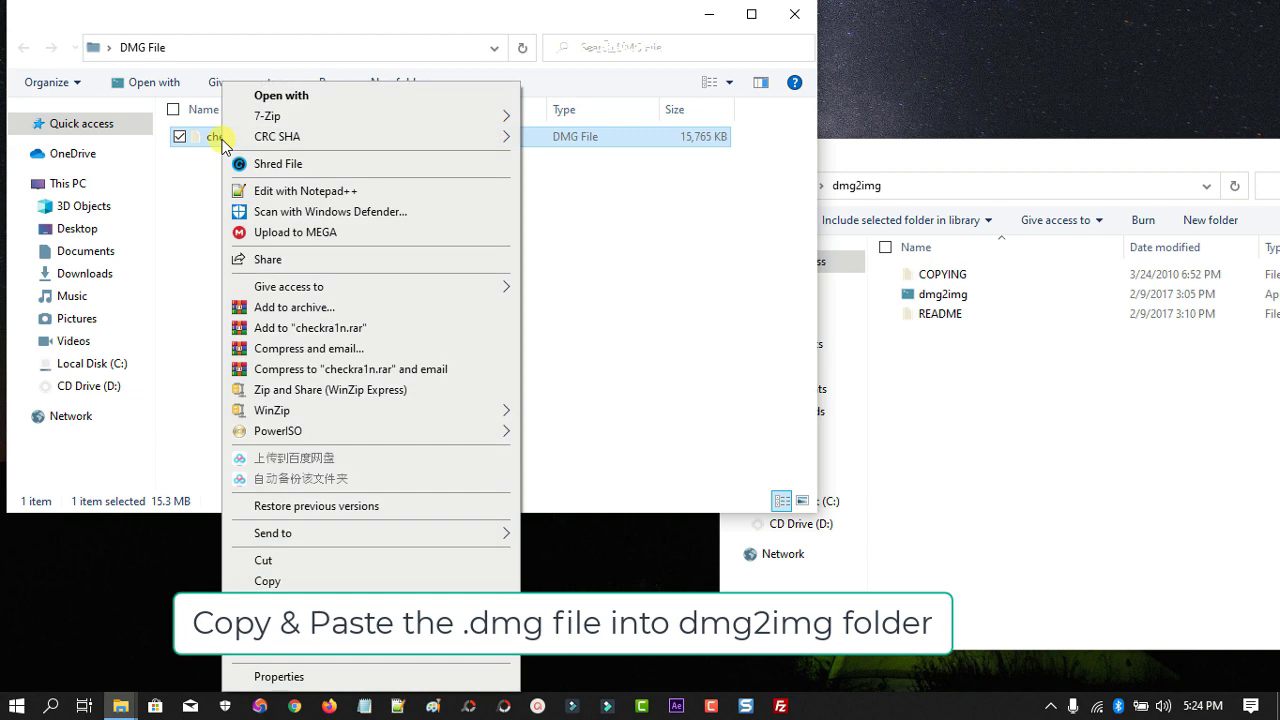
pyautogui.click(300, 580)
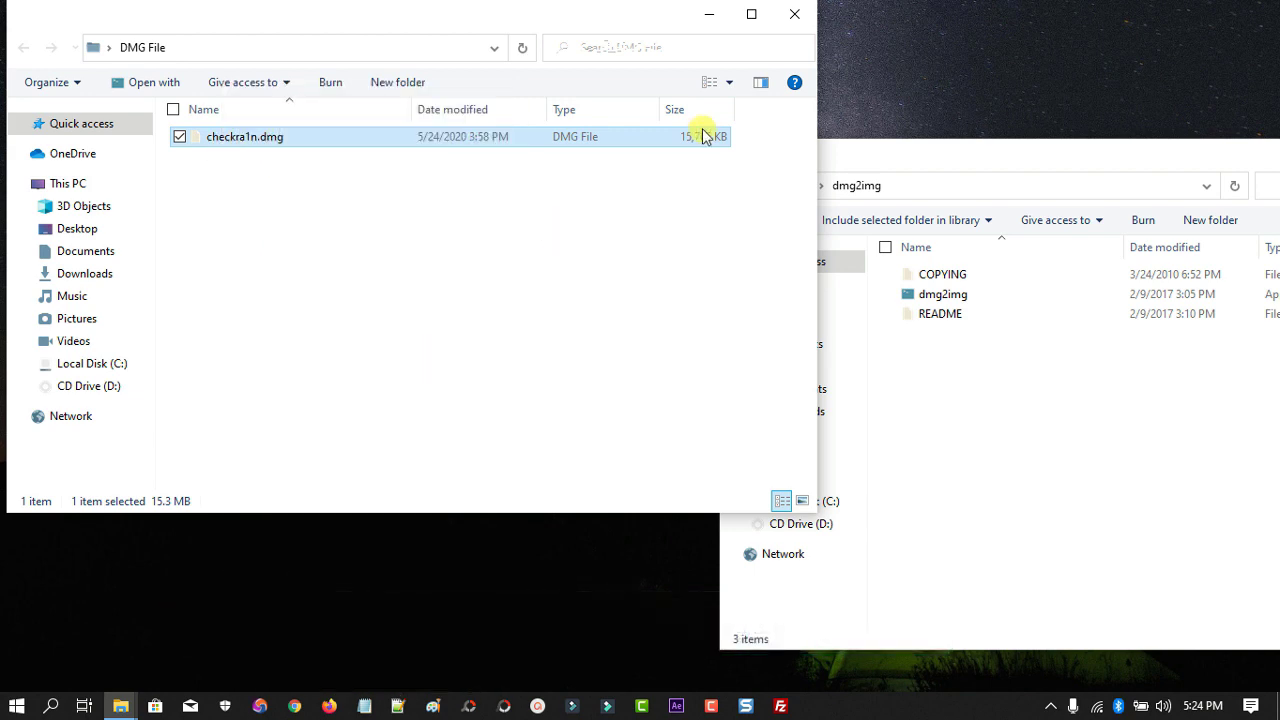
pyautogui.click(796, 22)
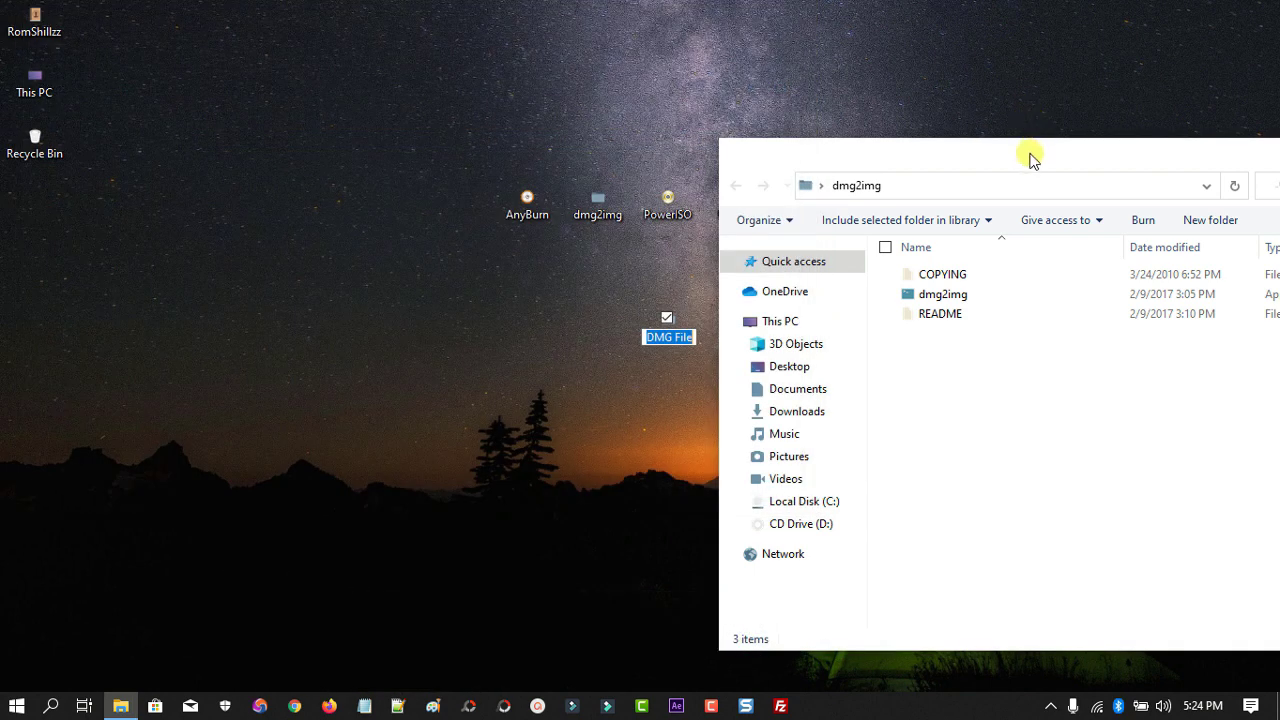
# Step: Move the dmg2img folder window to the middle of the desktop and paste the copied checkra1n.dmg into it
pyautogui.moveTo(1033, 160); pyautogui.dragTo(631, 112)
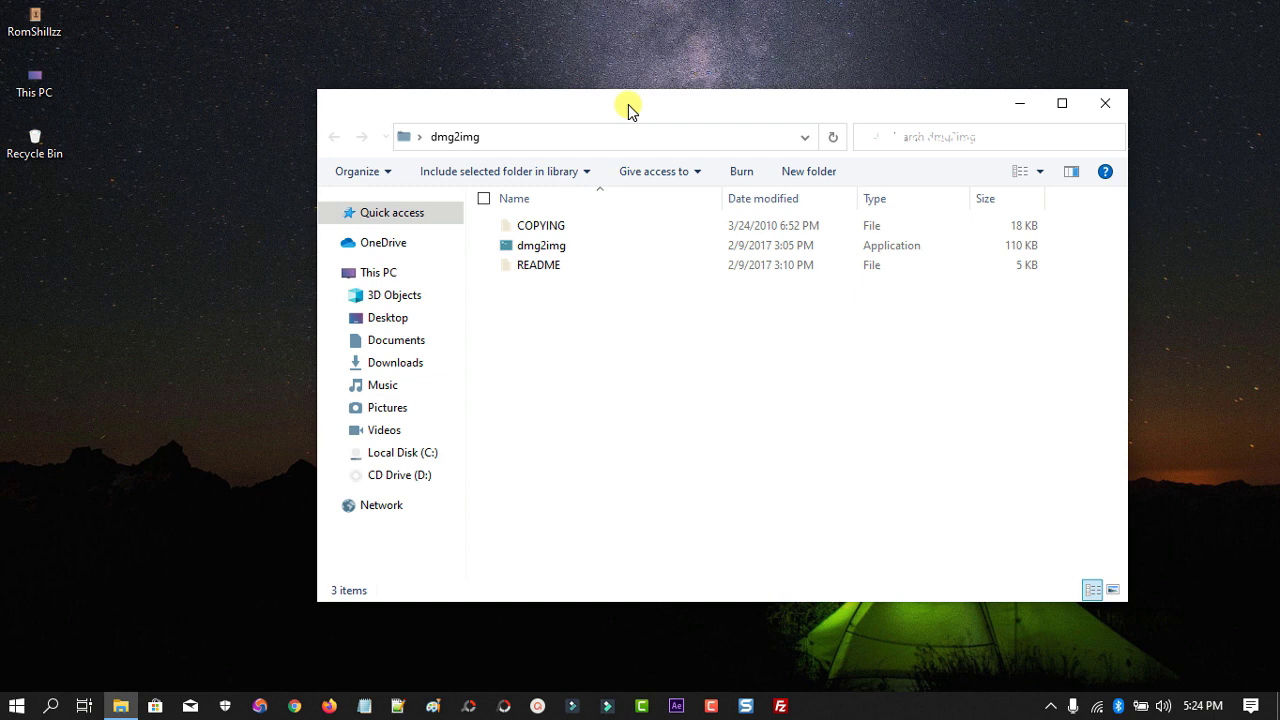
pyautogui.rightClick(666, 387)
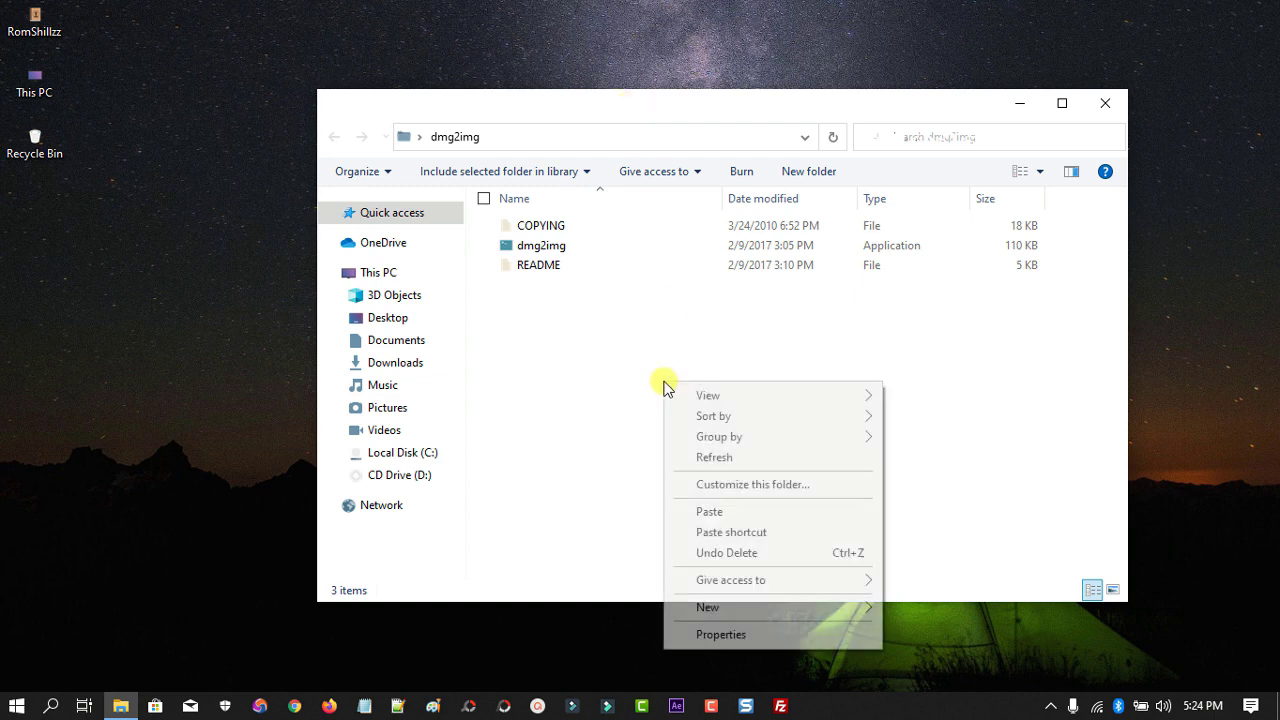
pyautogui.click(710, 511)
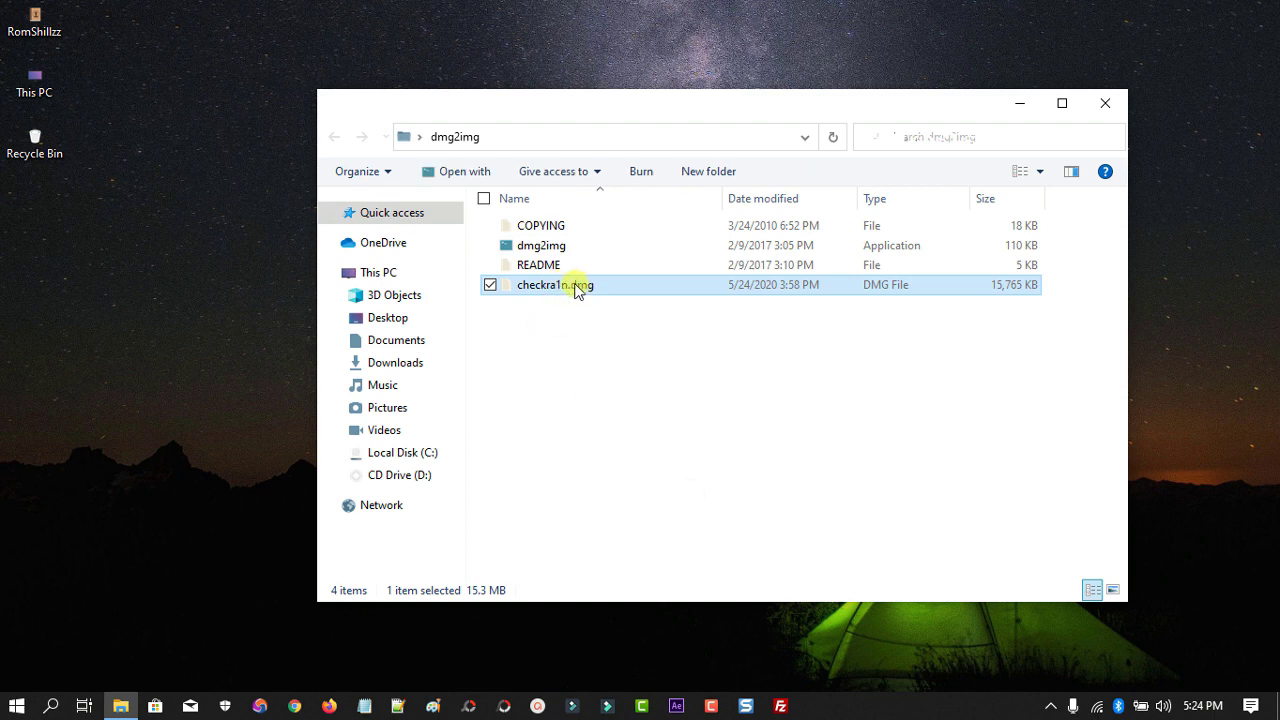
pyautogui.click(612, 350)
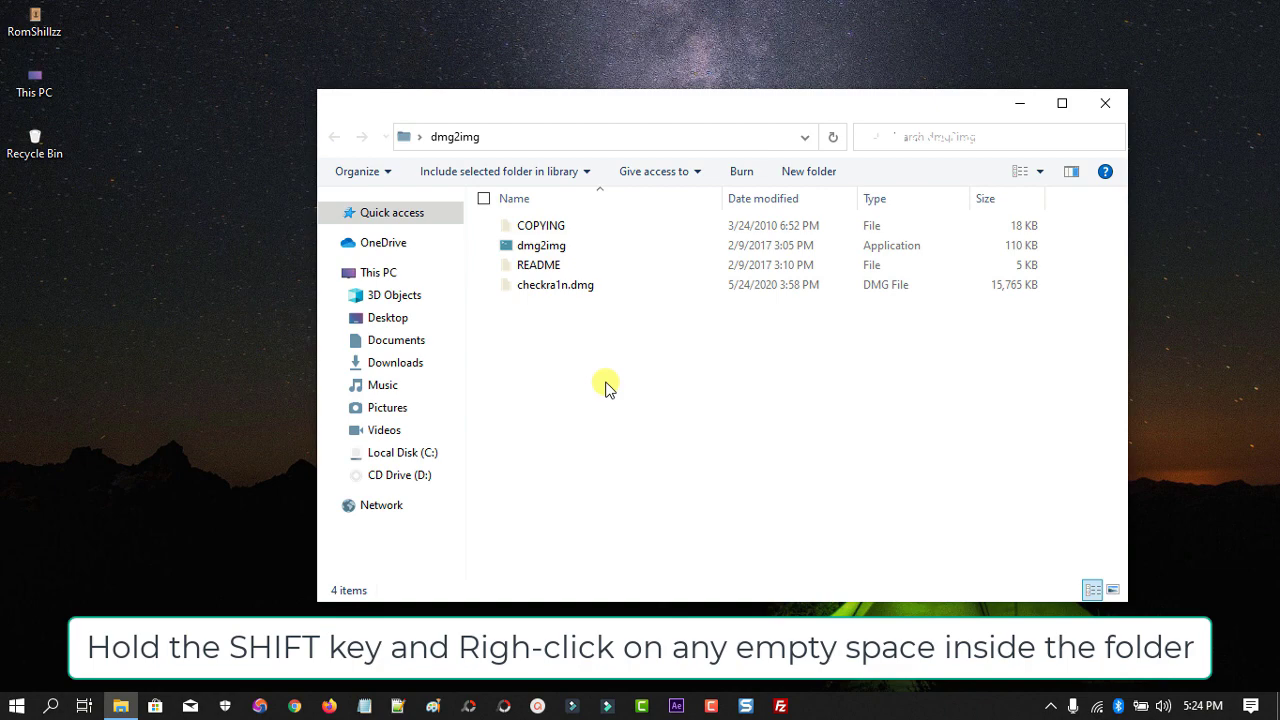
# Step: Open a PowerShell window in the dmg2img folder and arrange both windows so the folder's files stay visible above the prompt
pyautogui.keyDown('shift'); pyautogui.rightClick(605, 387); pyautogui.keyUp('shift')
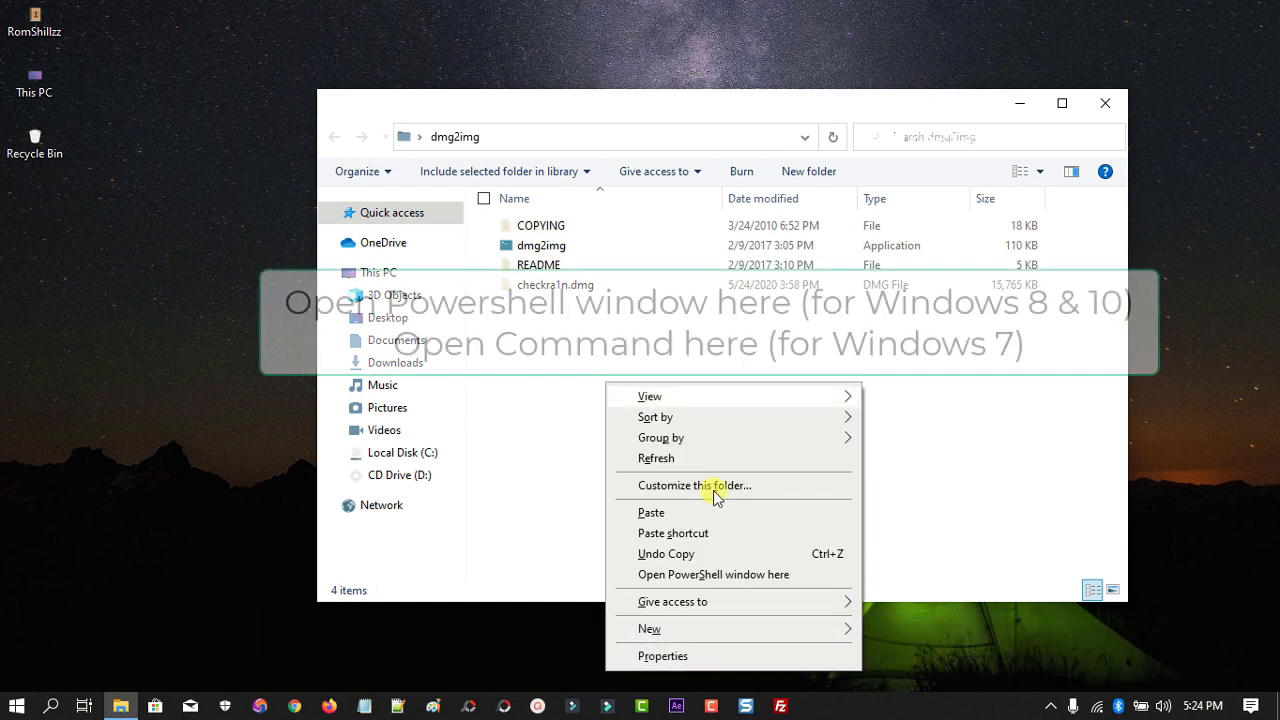
pyautogui.click(736, 576)
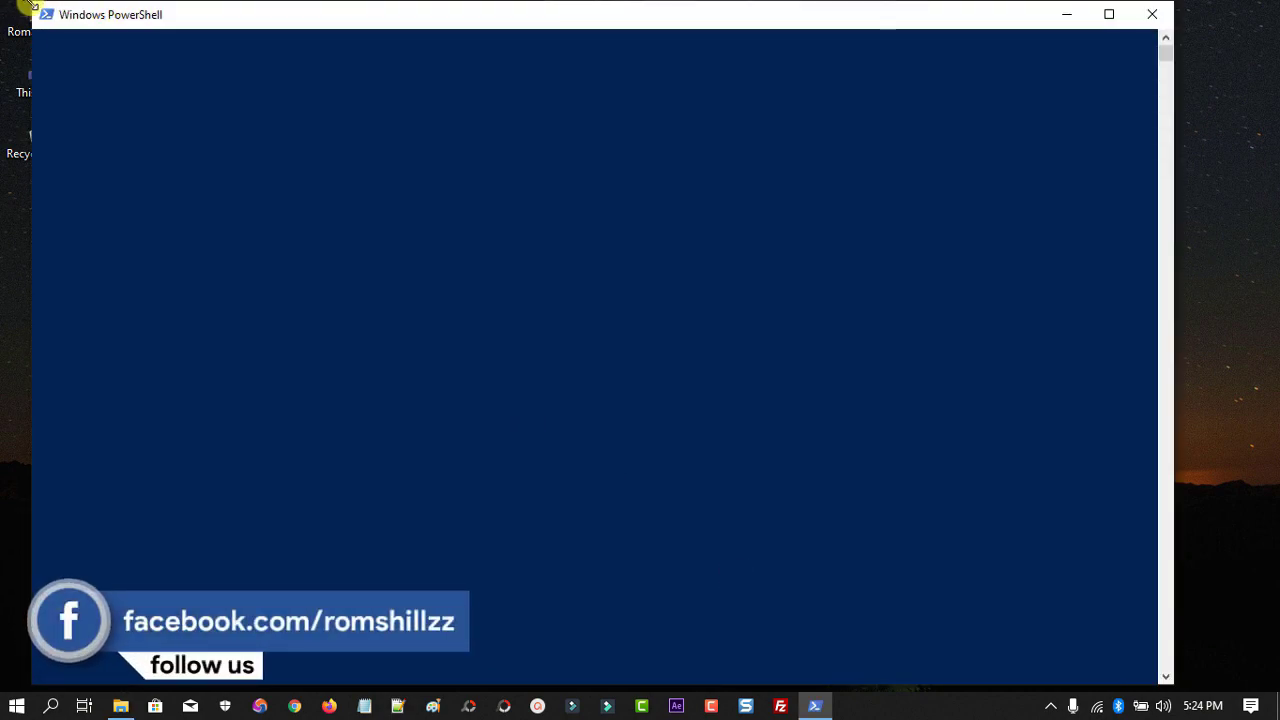
pyautogui.moveTo(33, 3); pyautogui.dragTo(255, 212)
pyautogui.moveTo(550, 232)
pyautogui.mouseDown()
pyautogui.moveTo(523, 186)
pyautogui.moveTo(543, 191)
pyautogui.moveTo(545, 215)
pyautogui.mouseUp()
pyautogui.moveTo(600, 114); pyautogui.dragTo(594, 40)
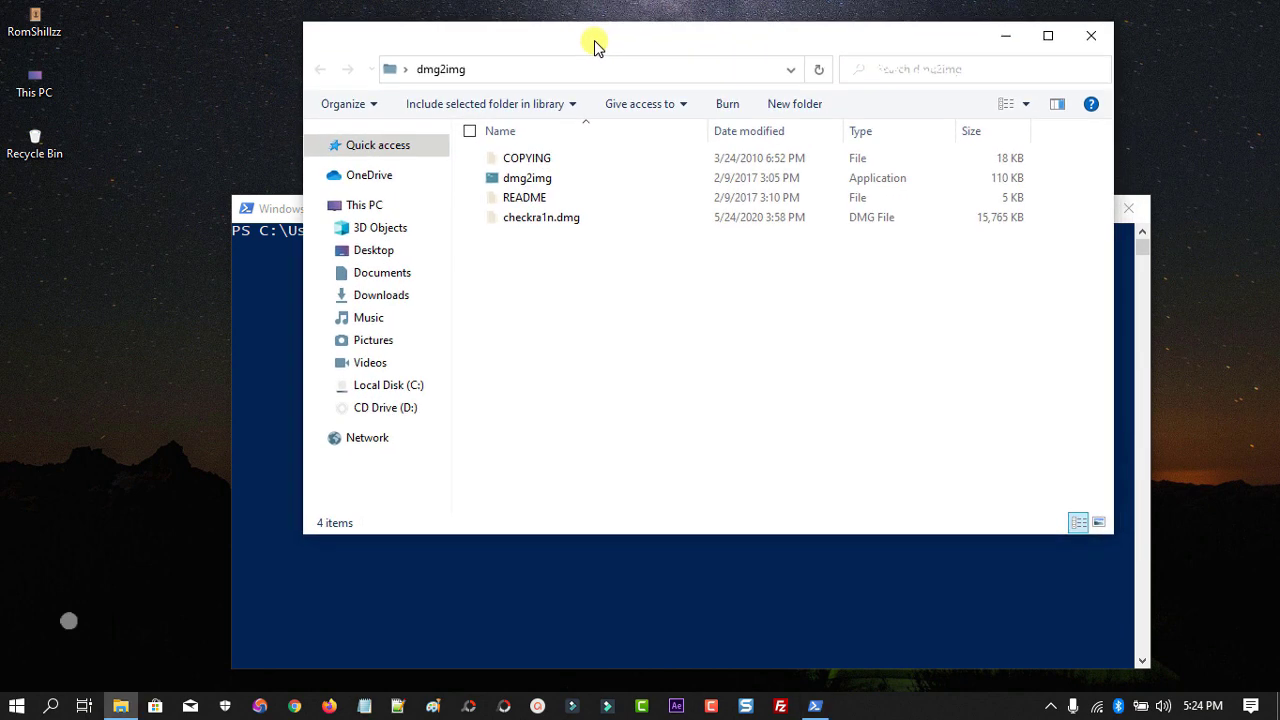
pyautogui.click(638, 584)
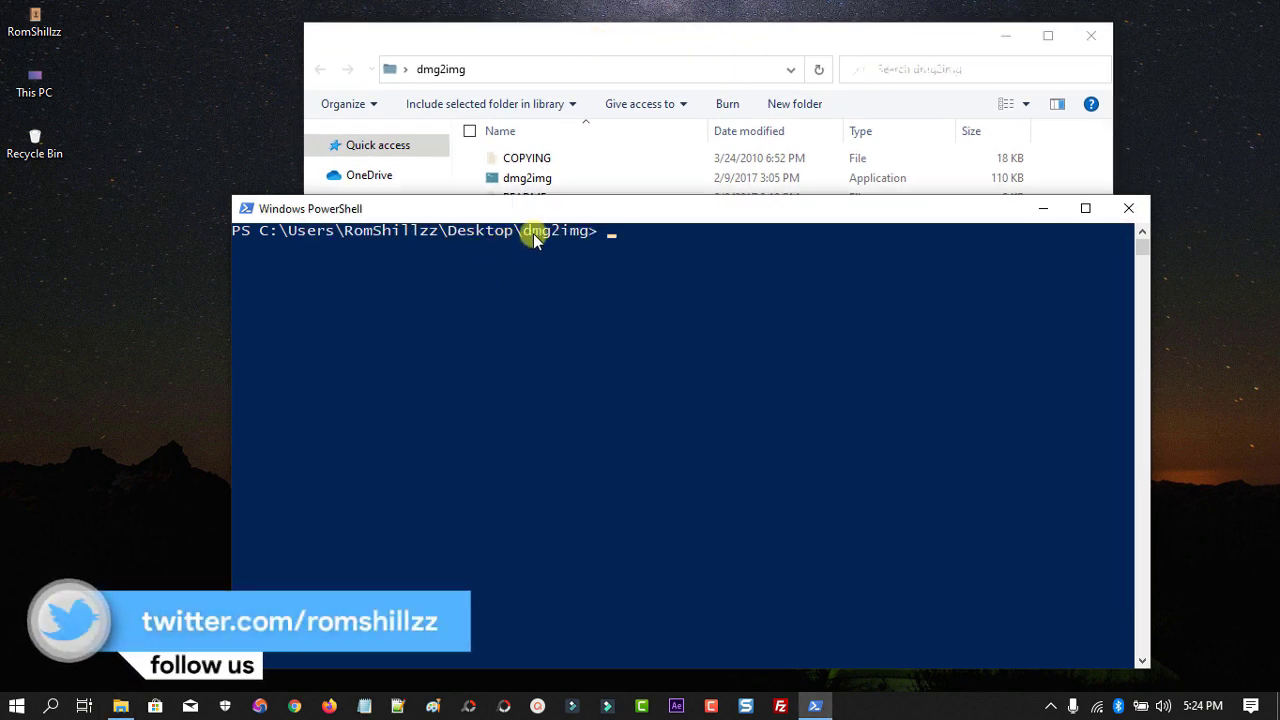
pyautogui.moveTo(590, 215); pyautogui.dragTo(587, 250)
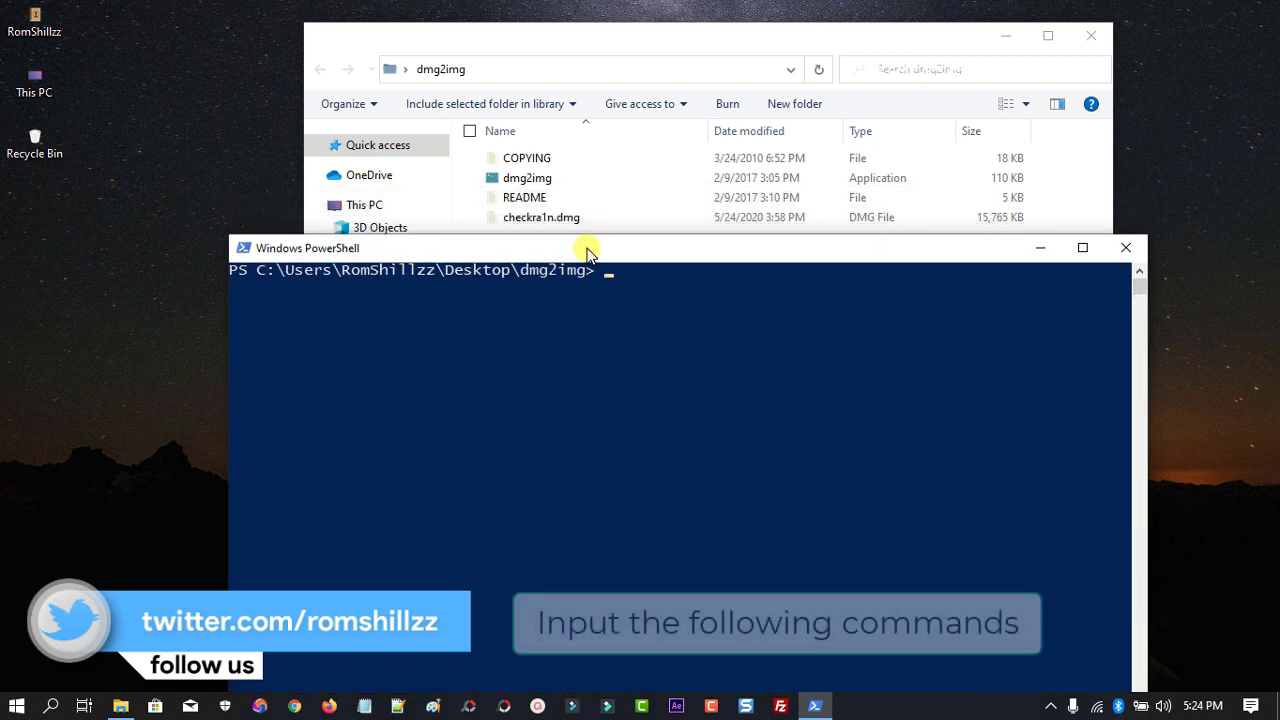
# Step: Begin the conversion command at the PowerShell prompt with .\dmg2img .\, matching the application's name in the folder
pyautogui.click(510, 180)
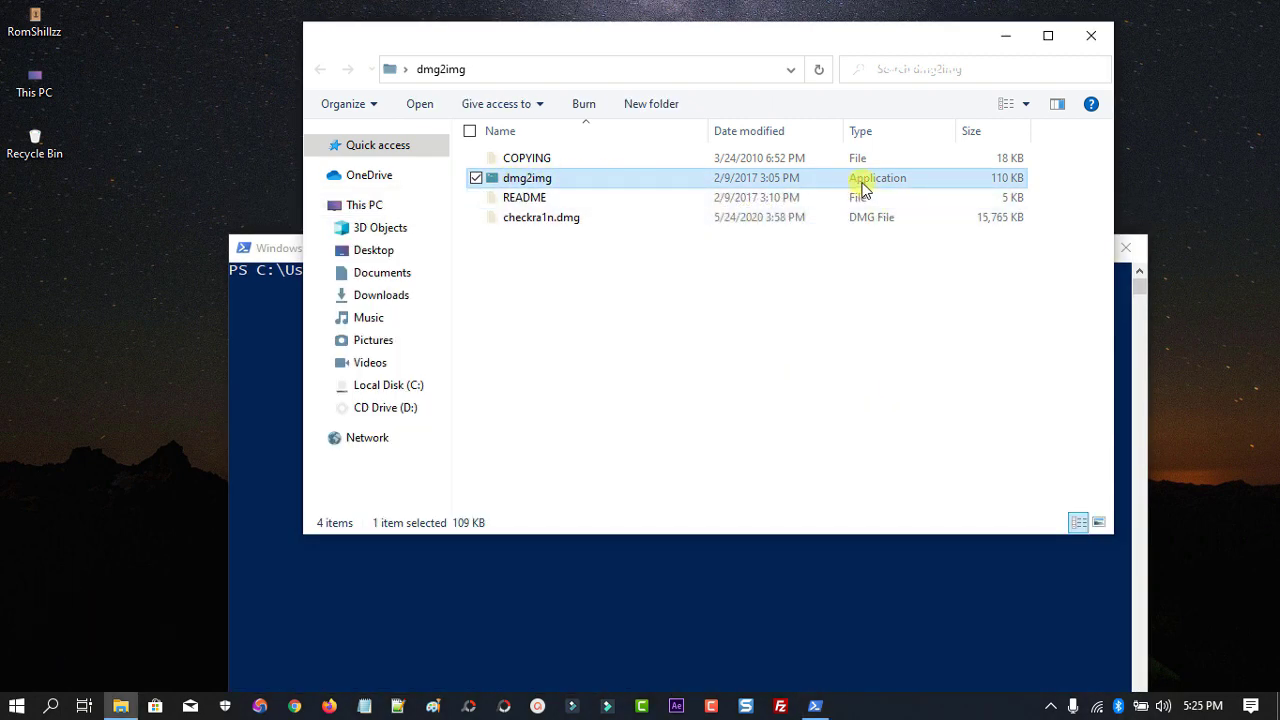
pyautogui.click(862, 558)
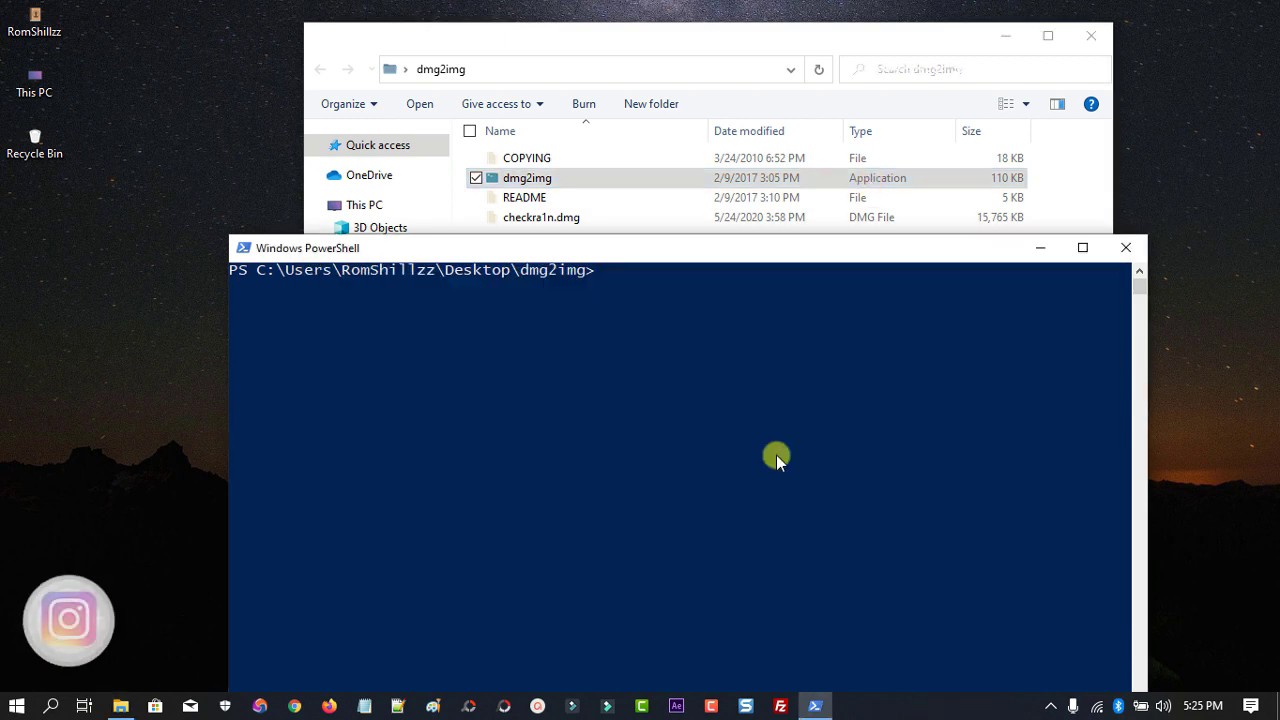
pyautogui.write('.')
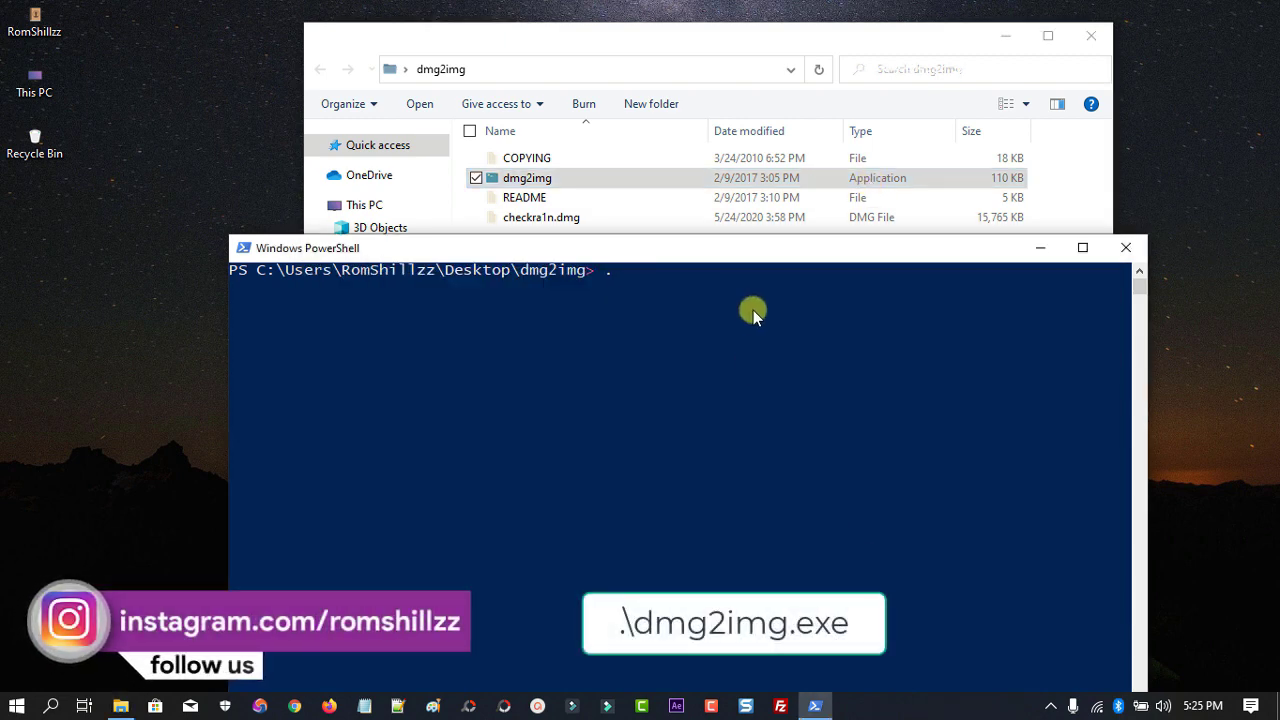
pyautogui.write('\\dmg')
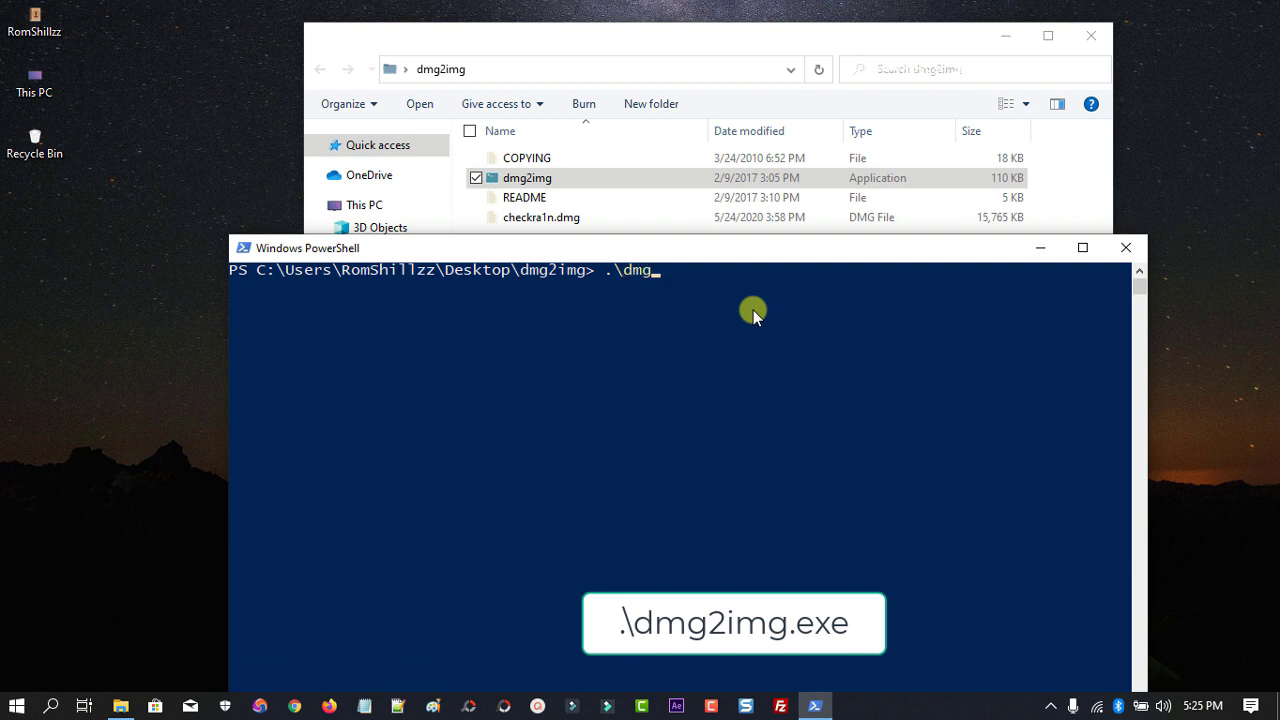
pyautogui.write('2img .\\')
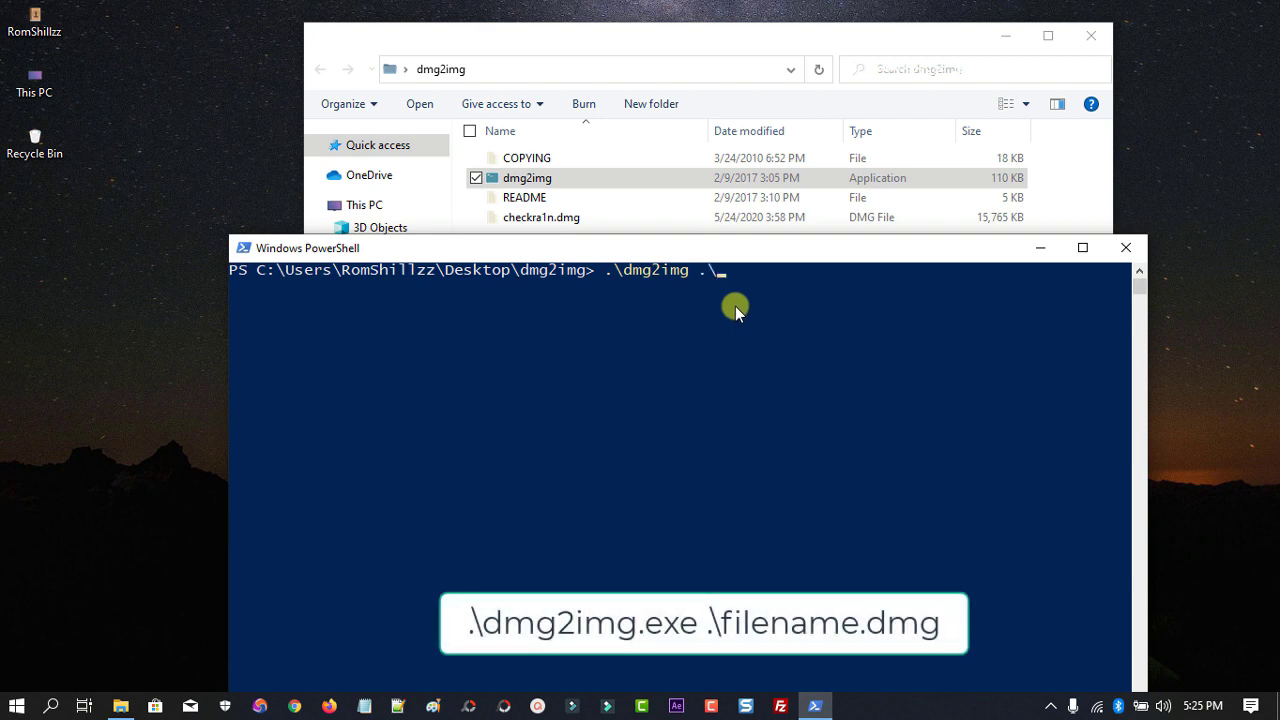
# Step: Copy the full file name checkra1n.dmg from the folder and add it to the PowerShell command as the source file
pyautogui.click(520, 220)
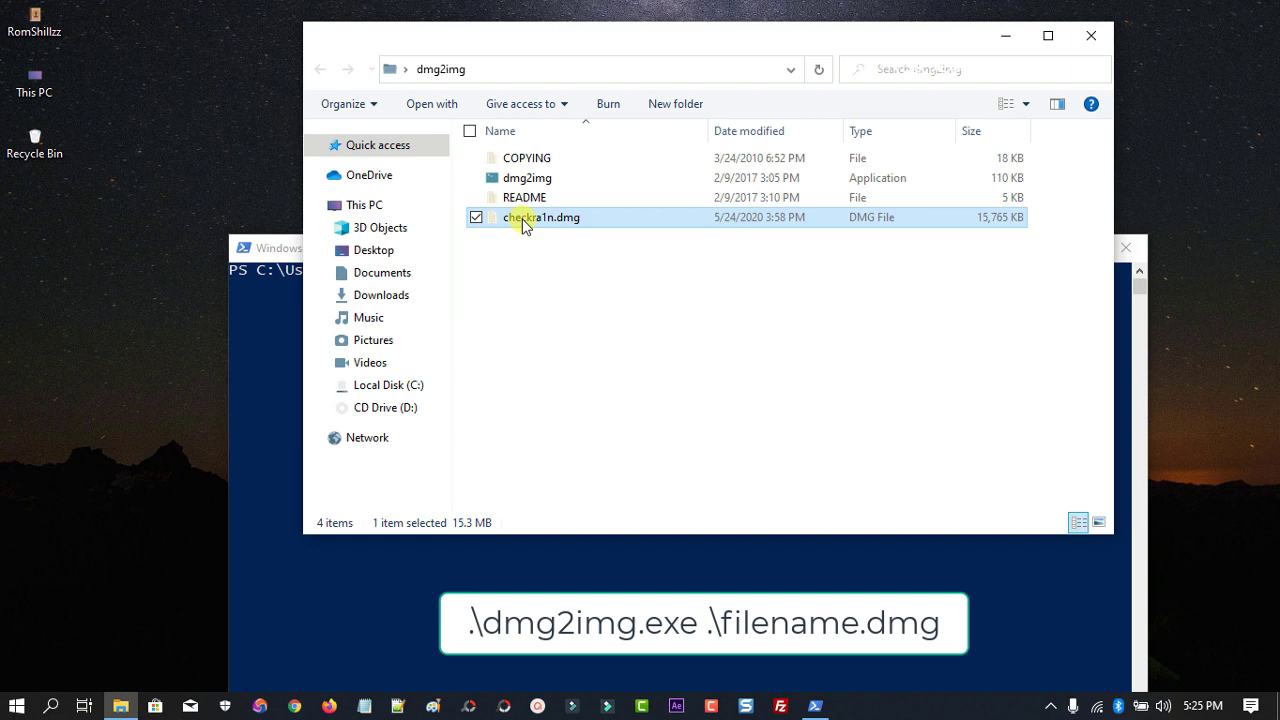
pyautogui.click(524, 223)
pyautogui.moveTo(600, 217); pyautogui.dragTo(530, 217)
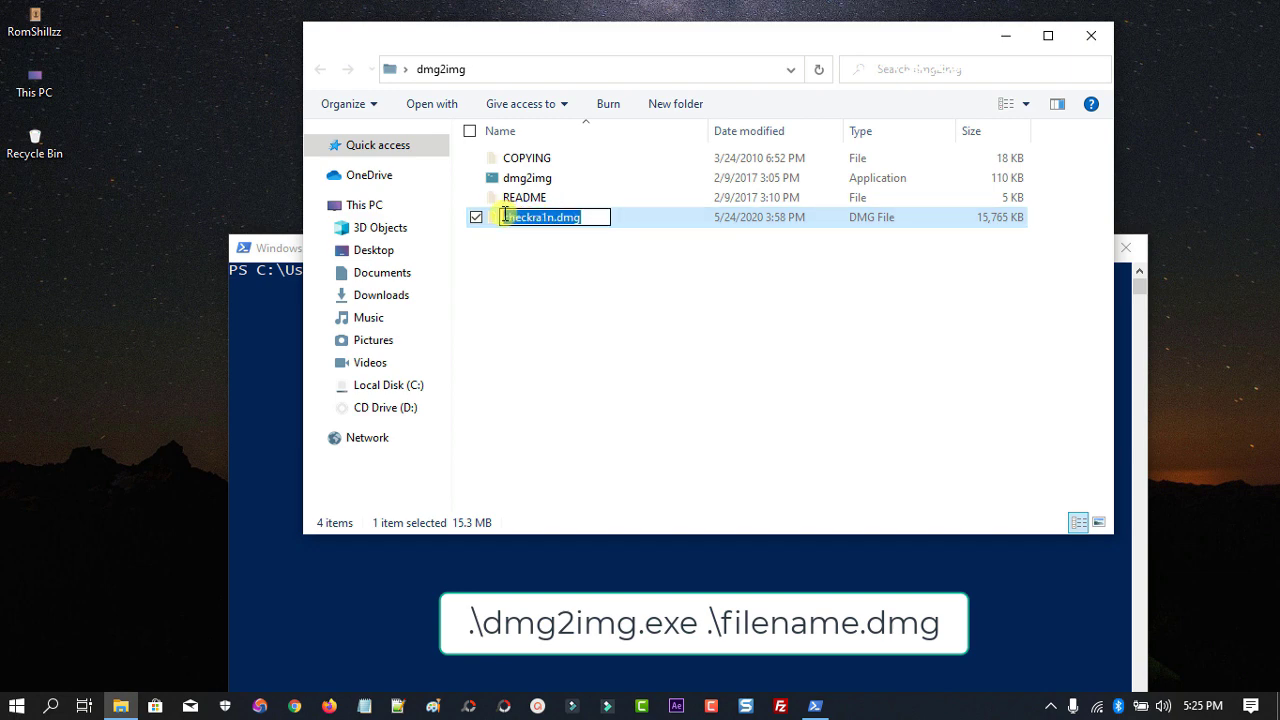
pyautogui.rightClick(524, 217)
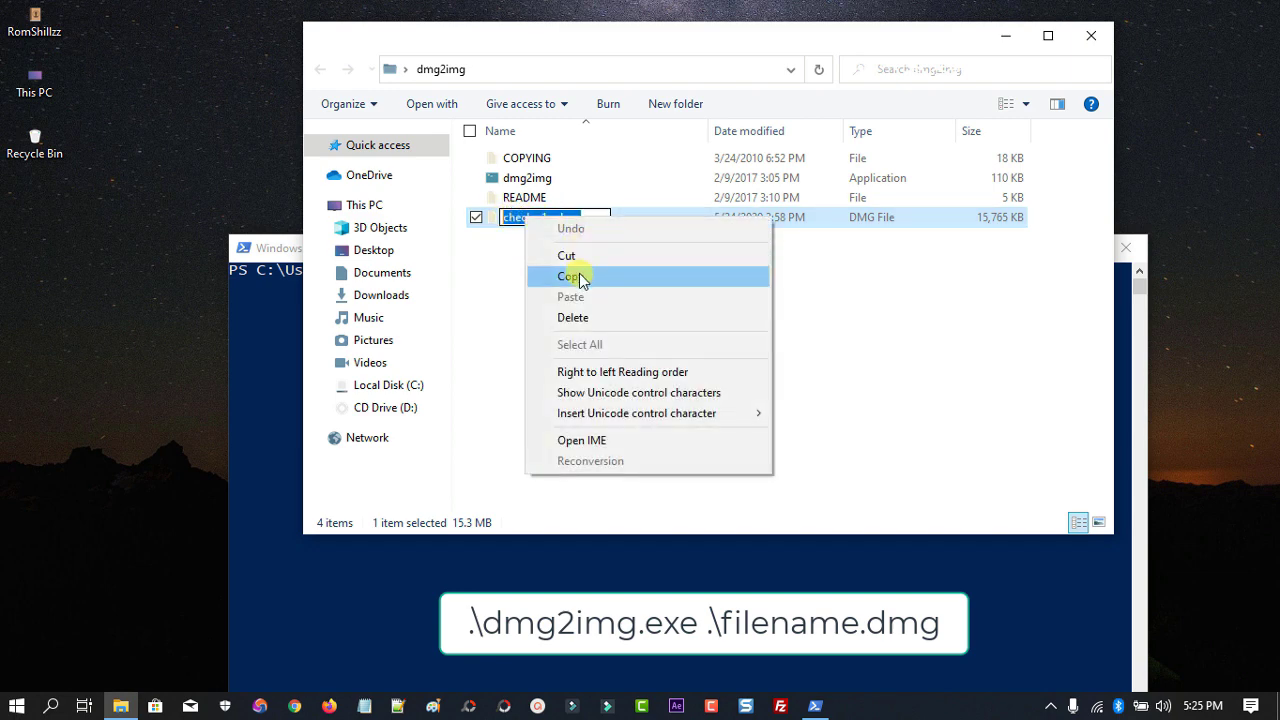
pyautogui.click(580, 274)
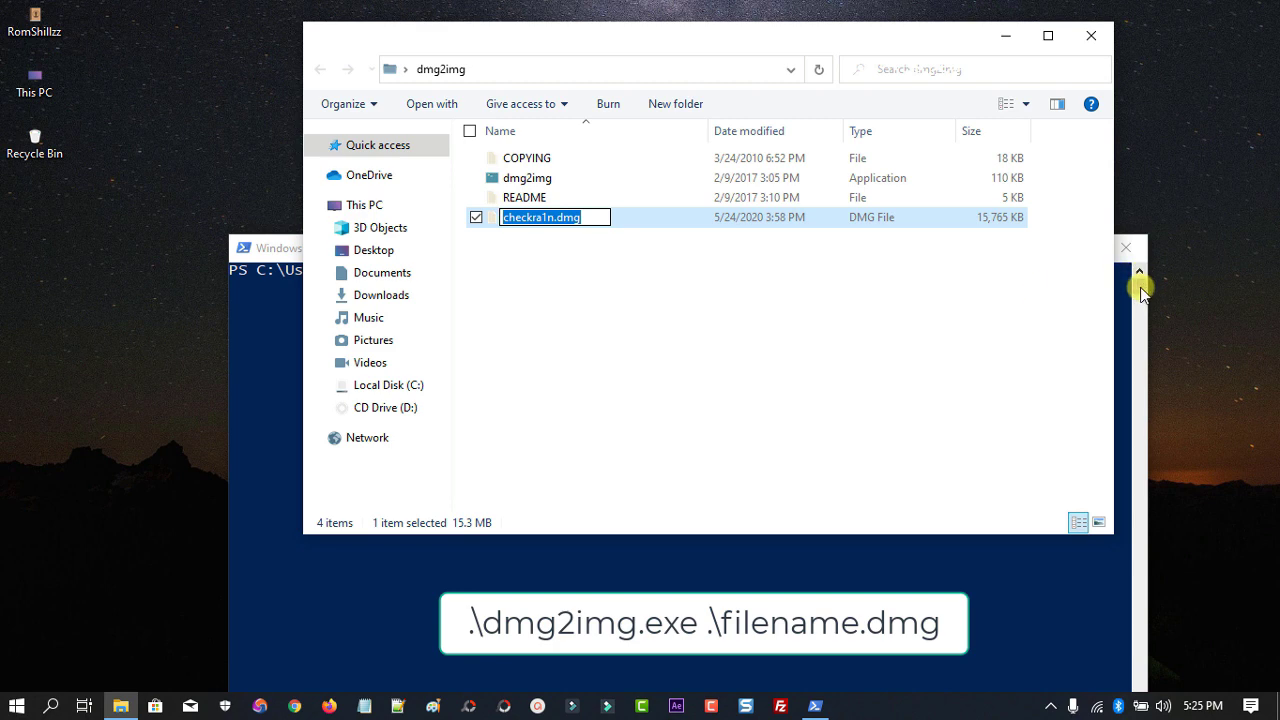
pyautogui.click(1143, 289)
pyautogui.write('checkra1n.dmg')
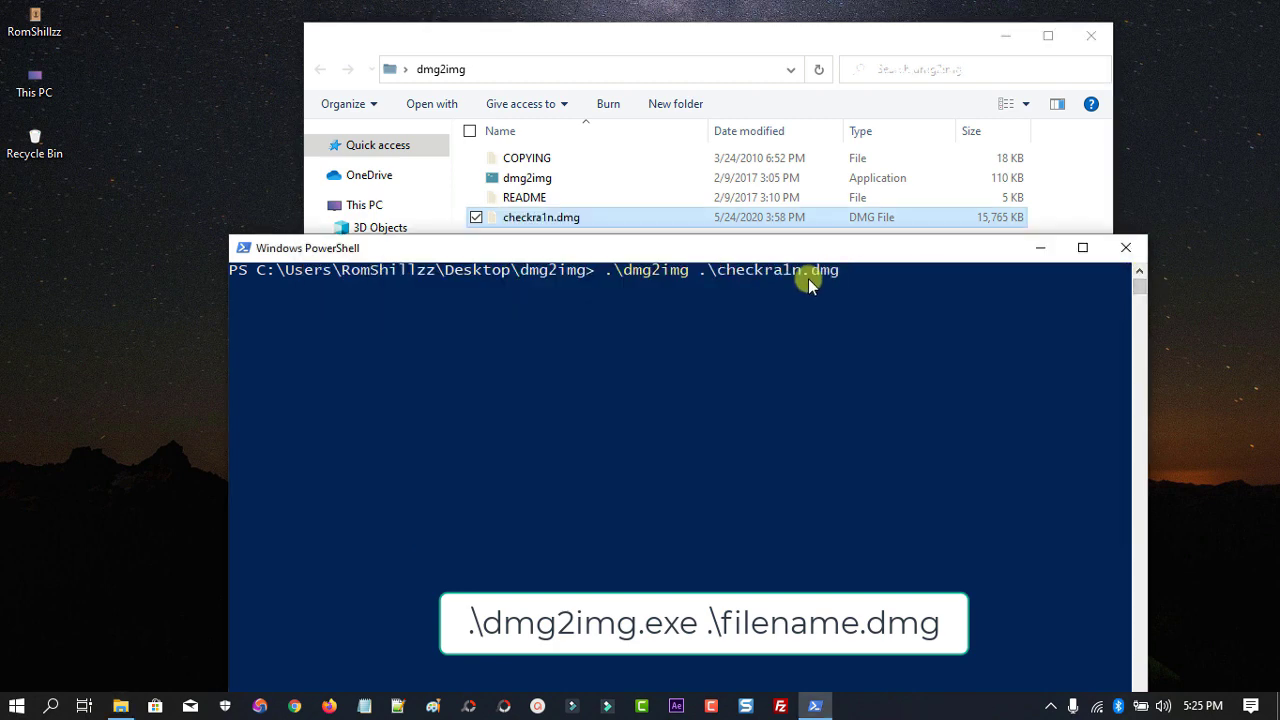
# Step: Complete the command with the output file .\checkra1n.iso and run the conversion
pyautogui.write(' .')
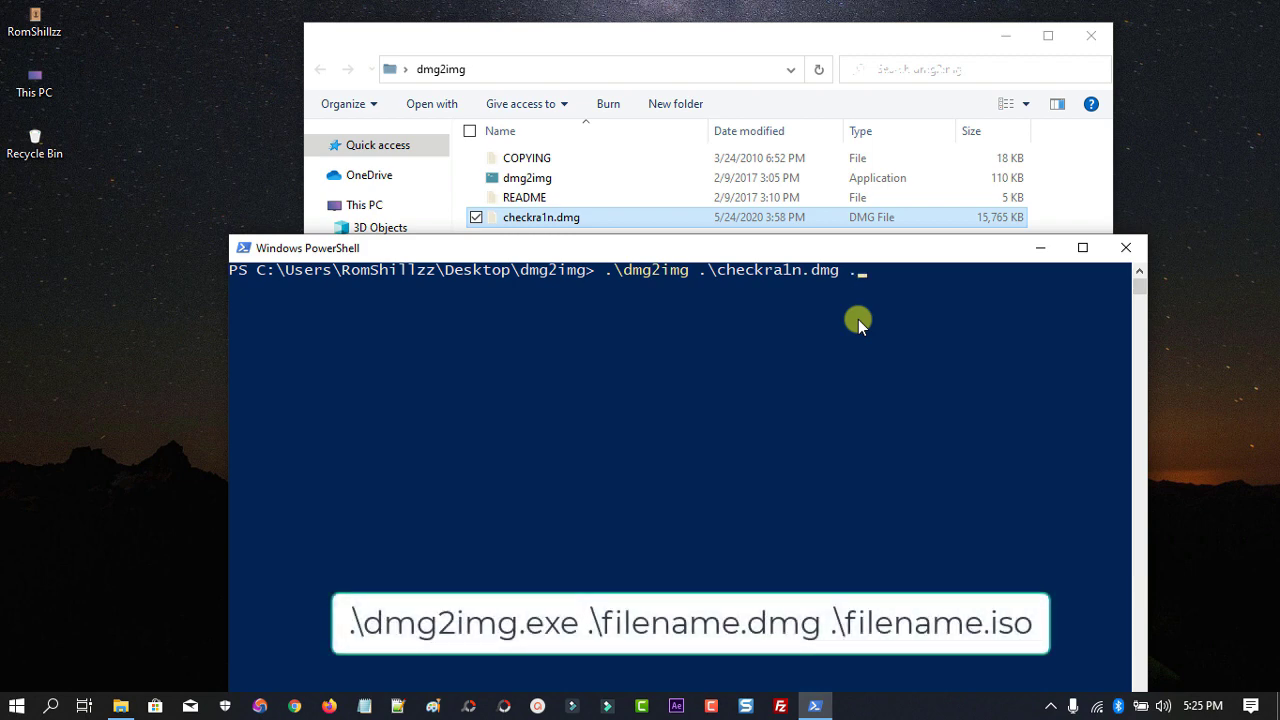
pyautogui.write('\\c')
pyautogui.press('Tab')
pyautogui.write('iso')
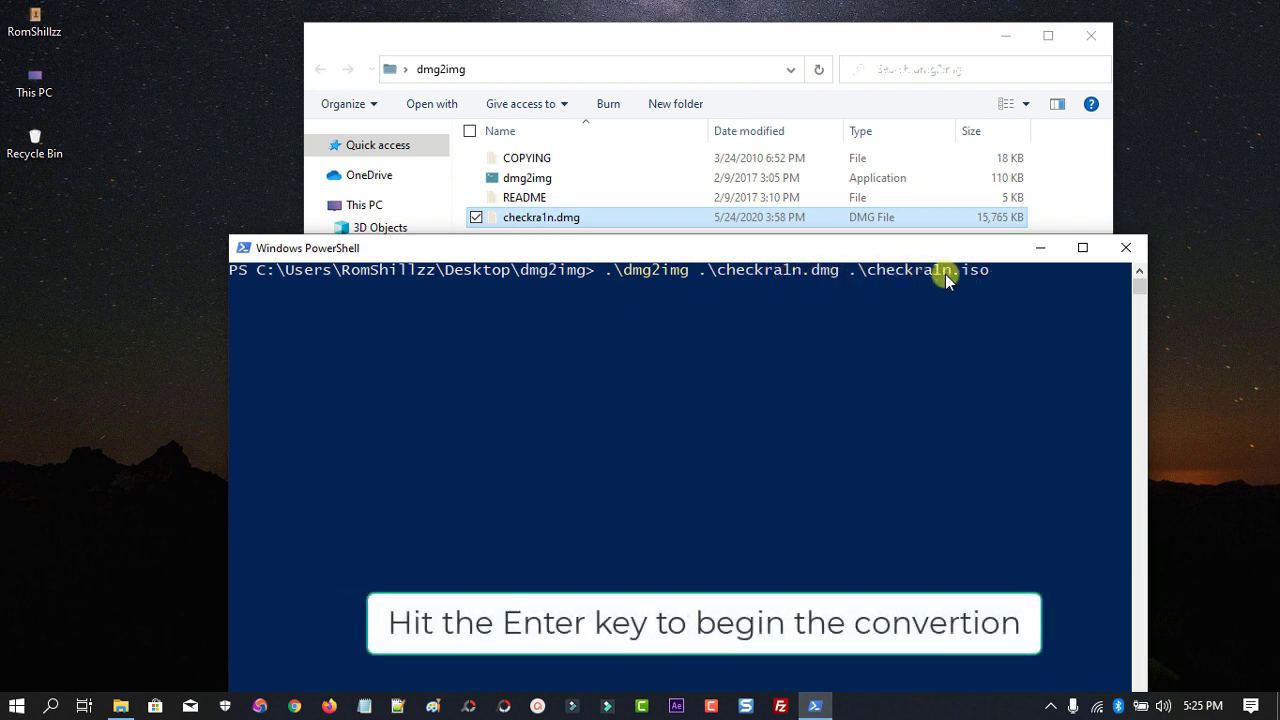
pyautogui.press('Return')
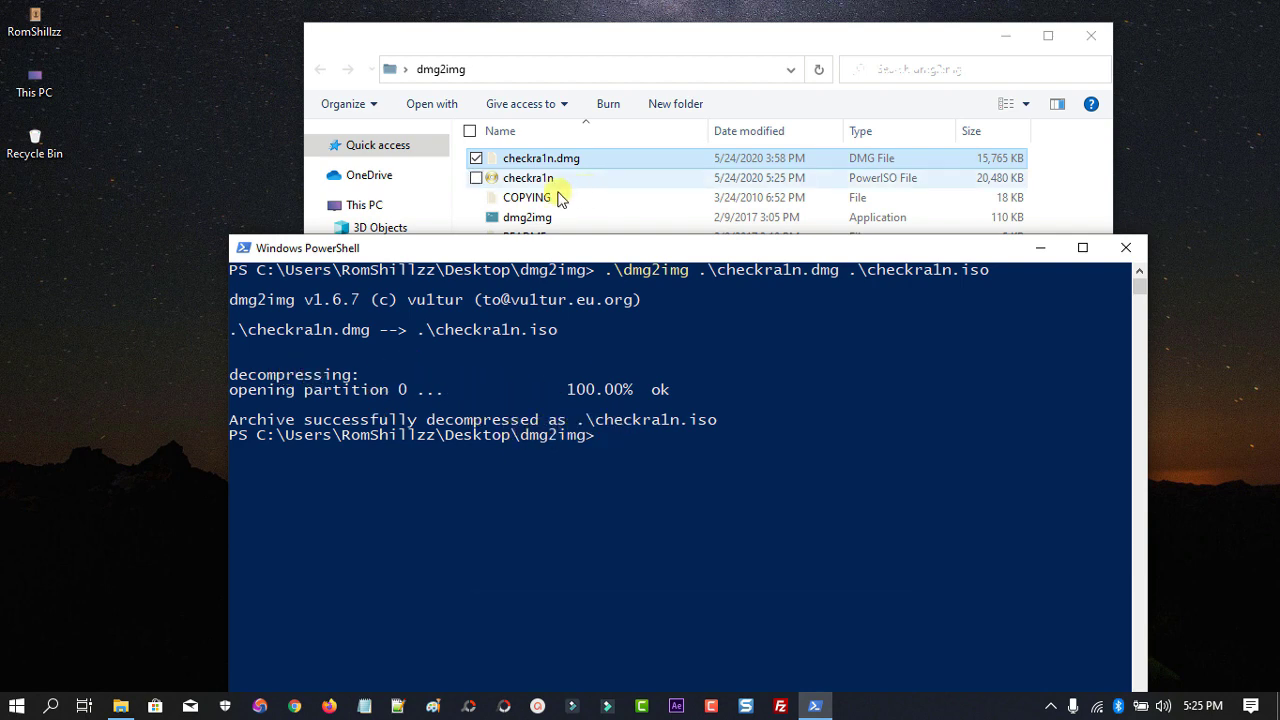
# Step: Check the converted checkra1n file's name and size in its detailed properties, and close the properties dialog
pyautogui.click(530, 180)
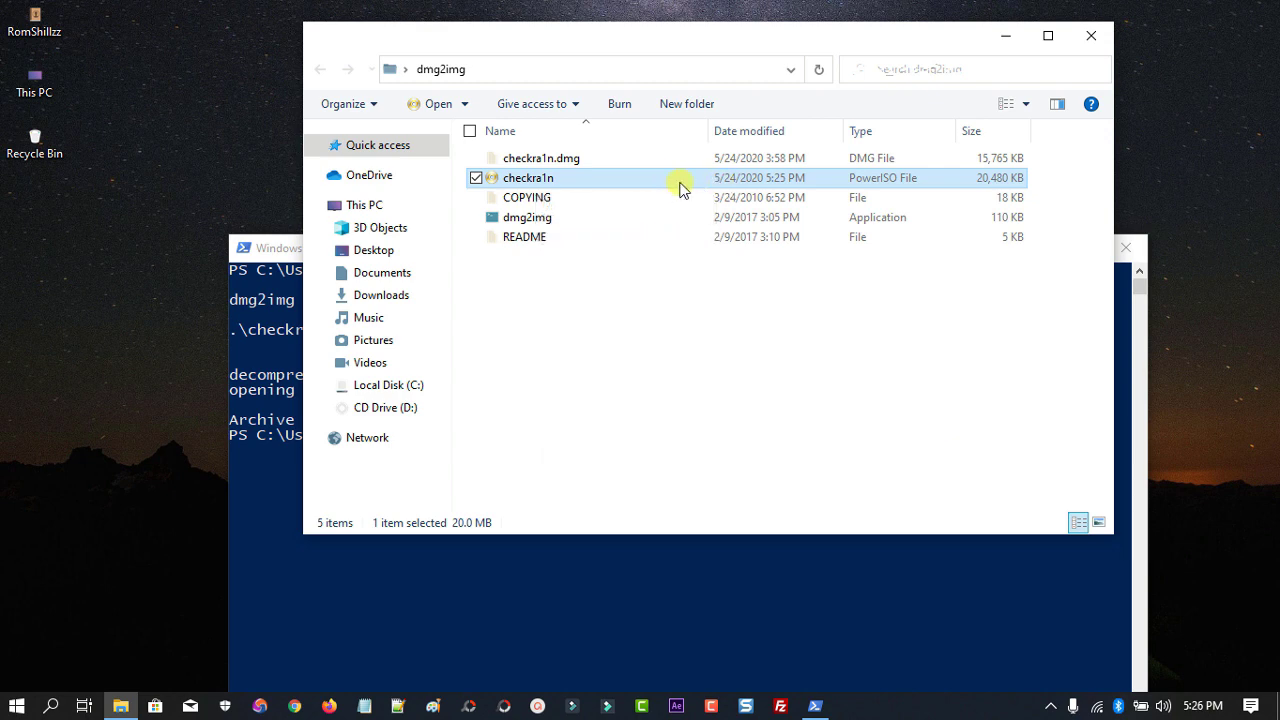
pyautogui.rightClick(575, 178)
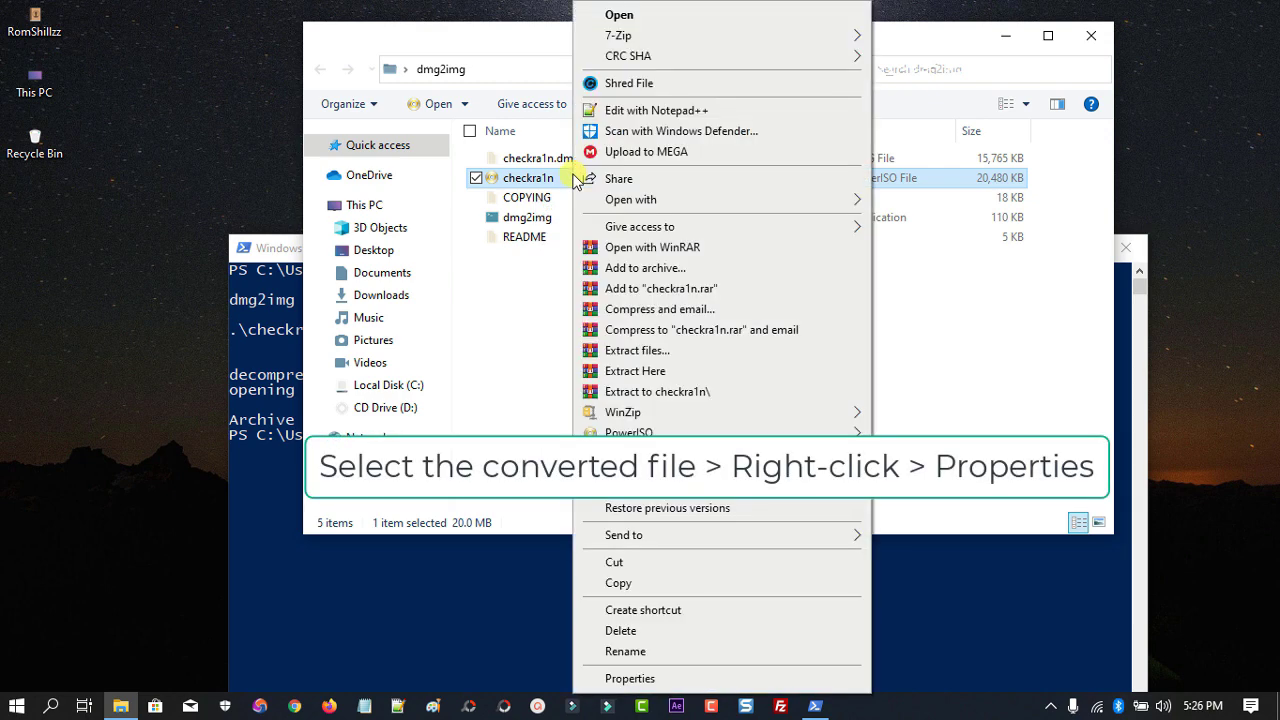
pyautogui.moveTo(634, 537)
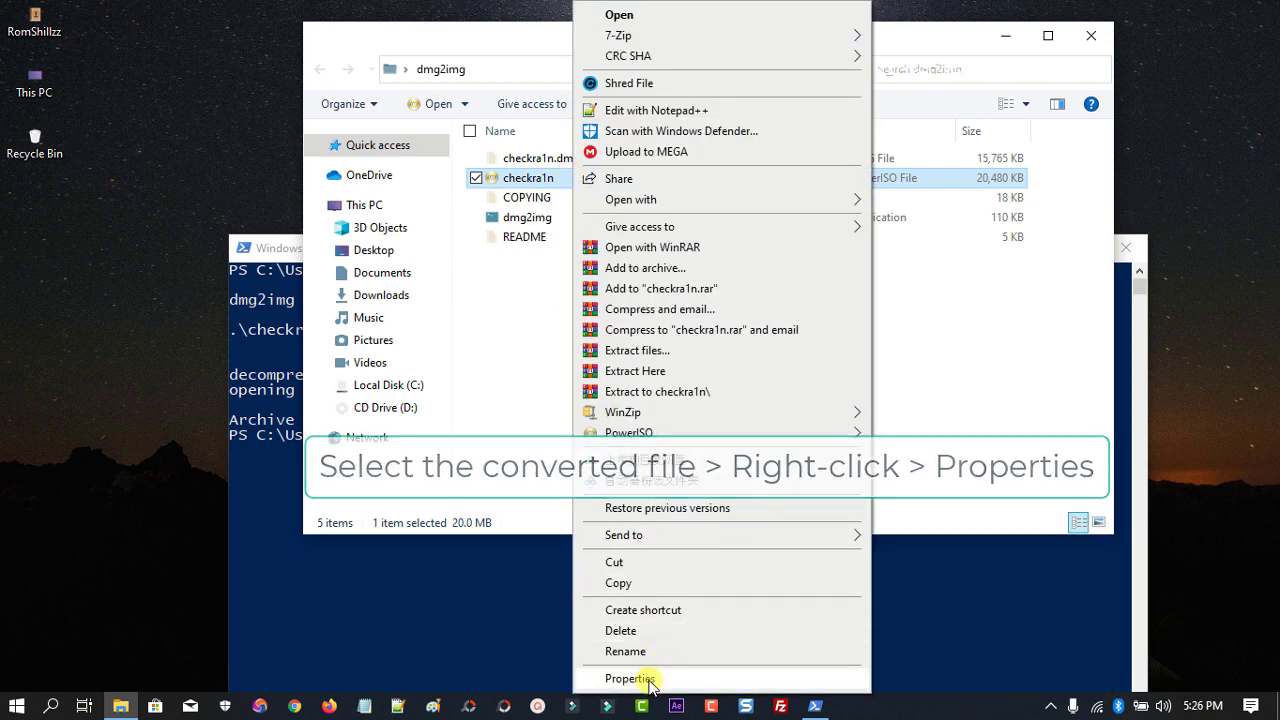
pyautogui.click(645, 680)
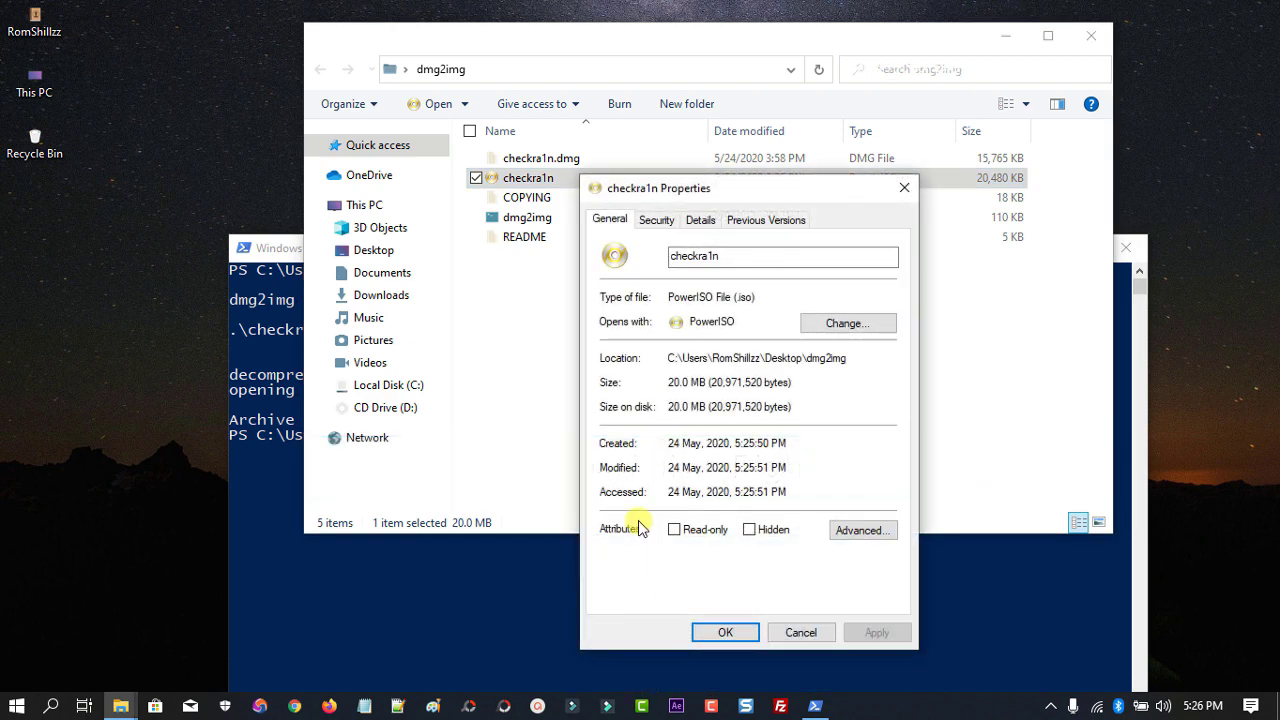
pyautogui.click(699, 221)
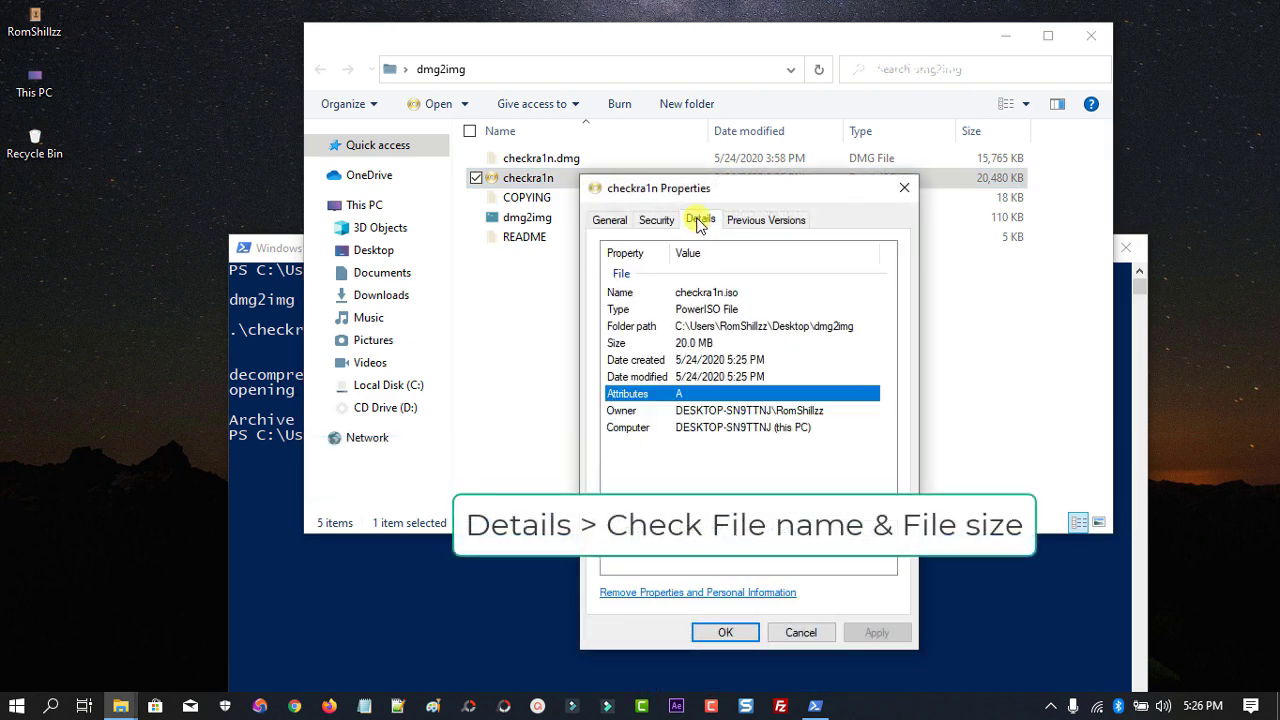
pyautogui.click(697, 295)
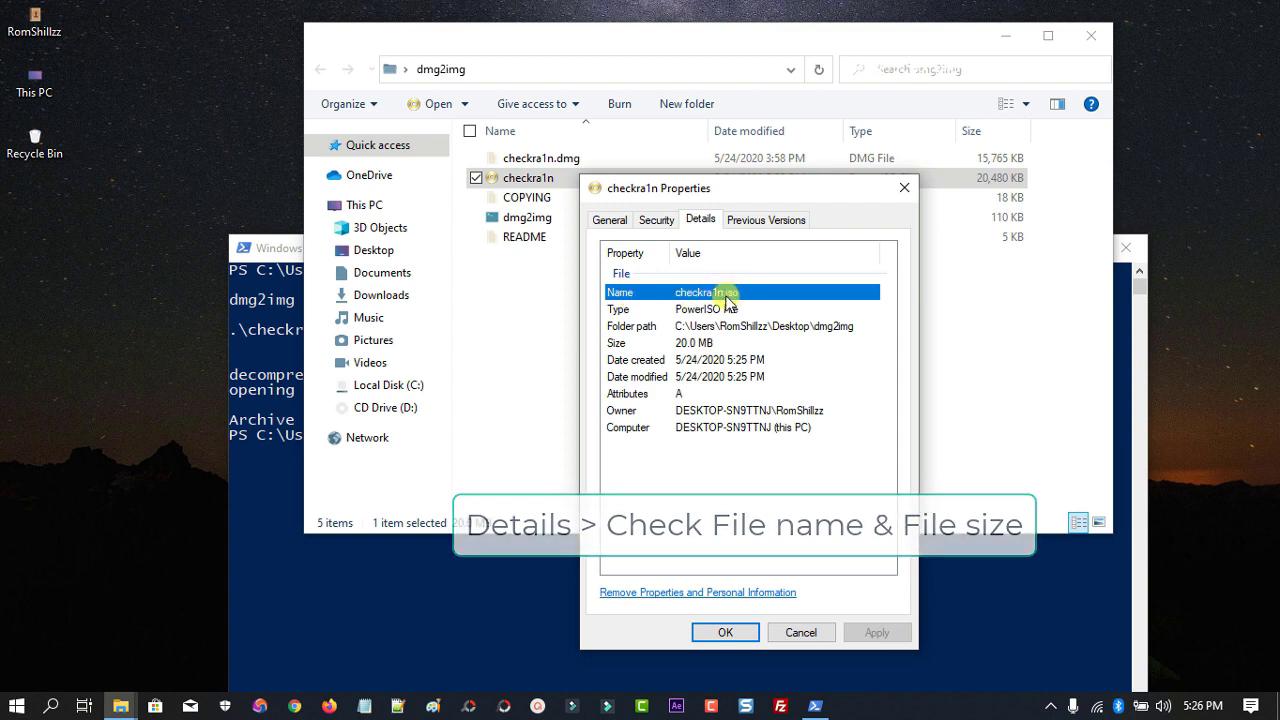
pyautogui.click(694, 343)
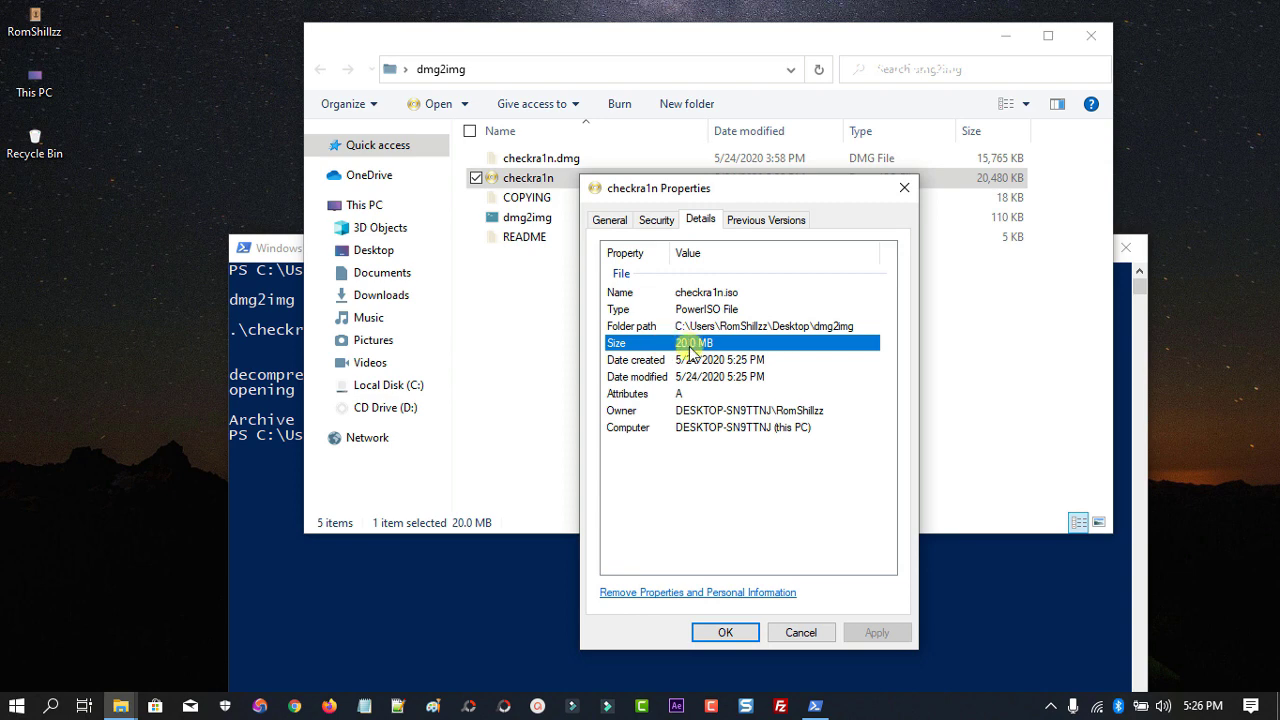
pyautogui.click(730, 633)
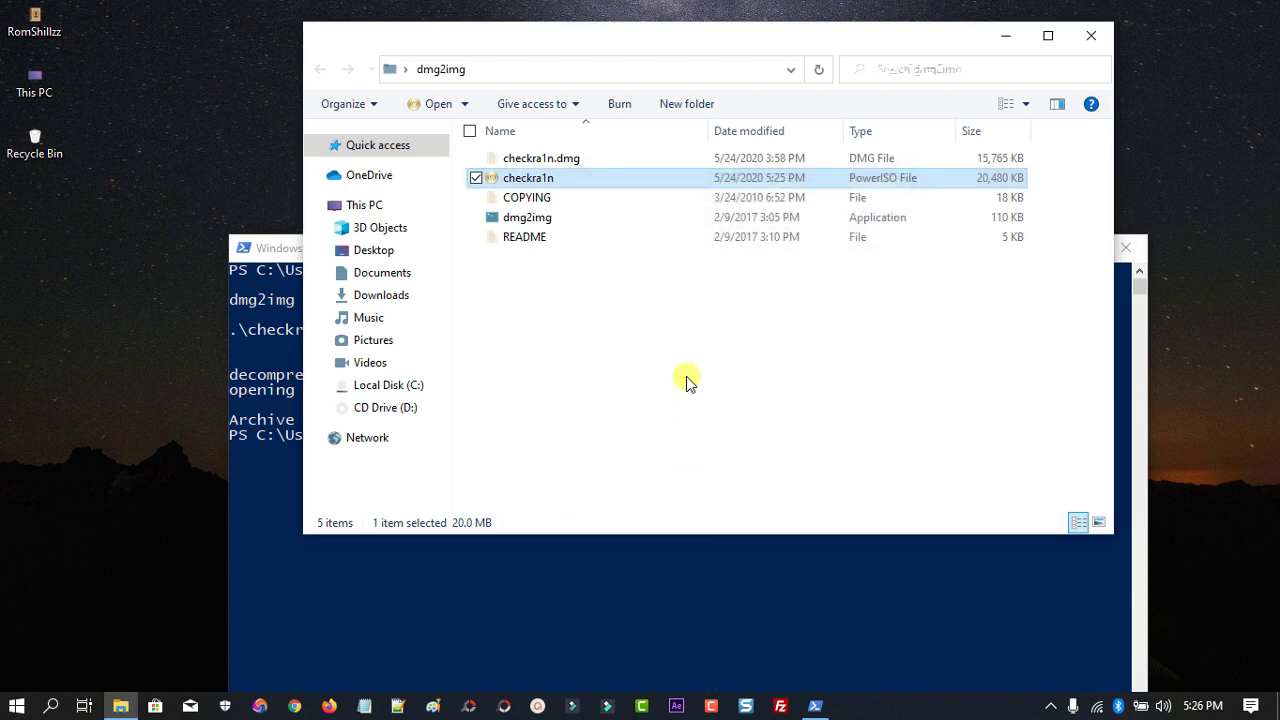
# Step: Delete the converted checkra1n ISO from the dmg2img folder and close the folder and PowerShell windows
pyautogui.rightClick(588, 180)
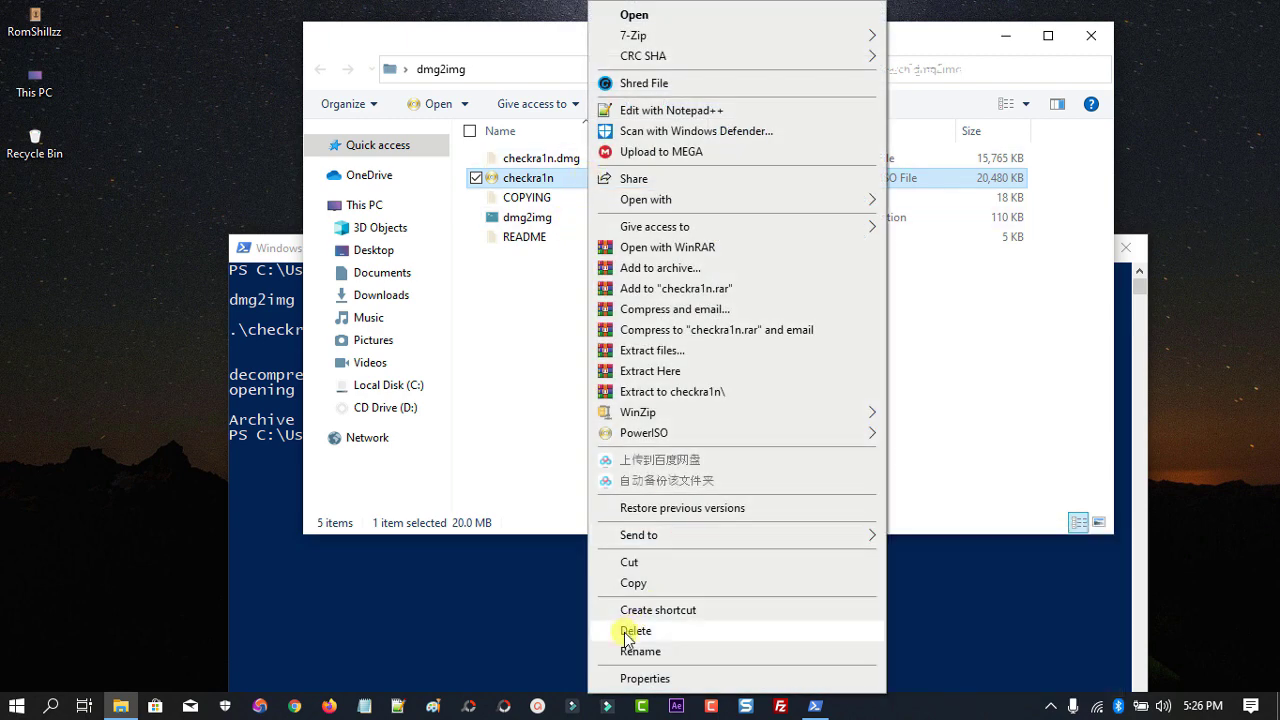
pyautogui.click(627, 632)
pyautogui.click(1093, 36)
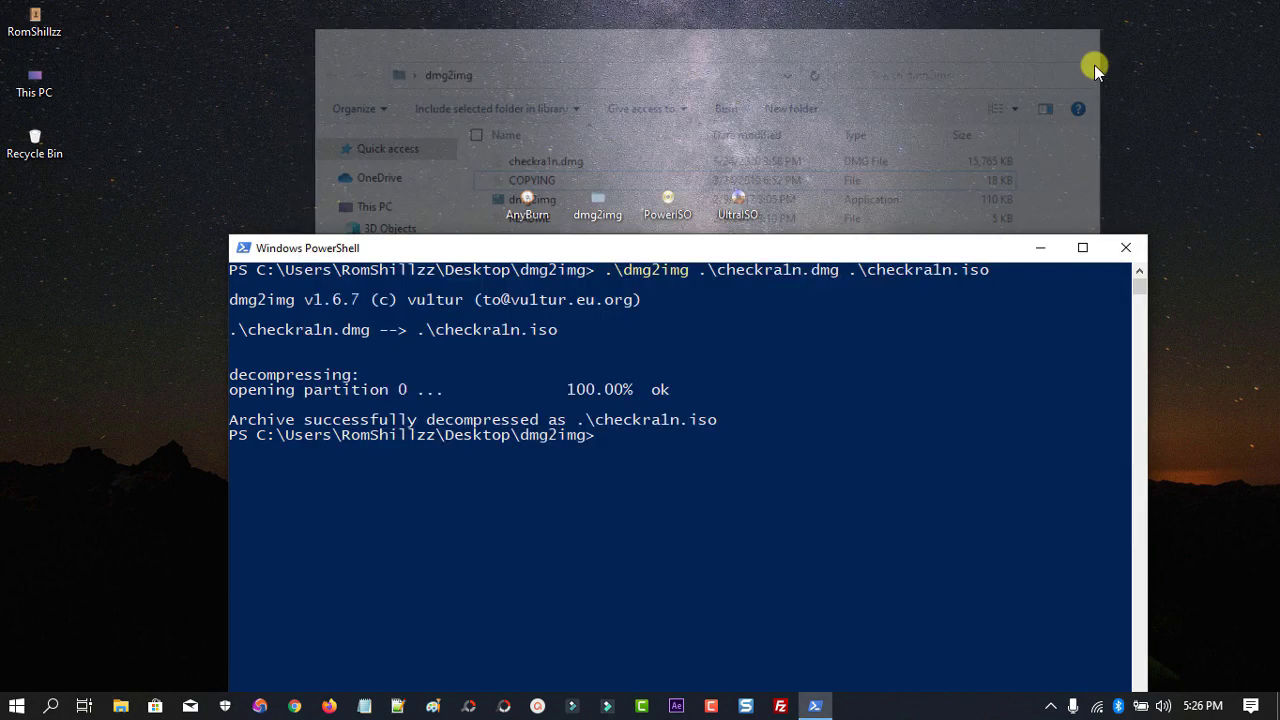
pyautogui.click(1127, 248)
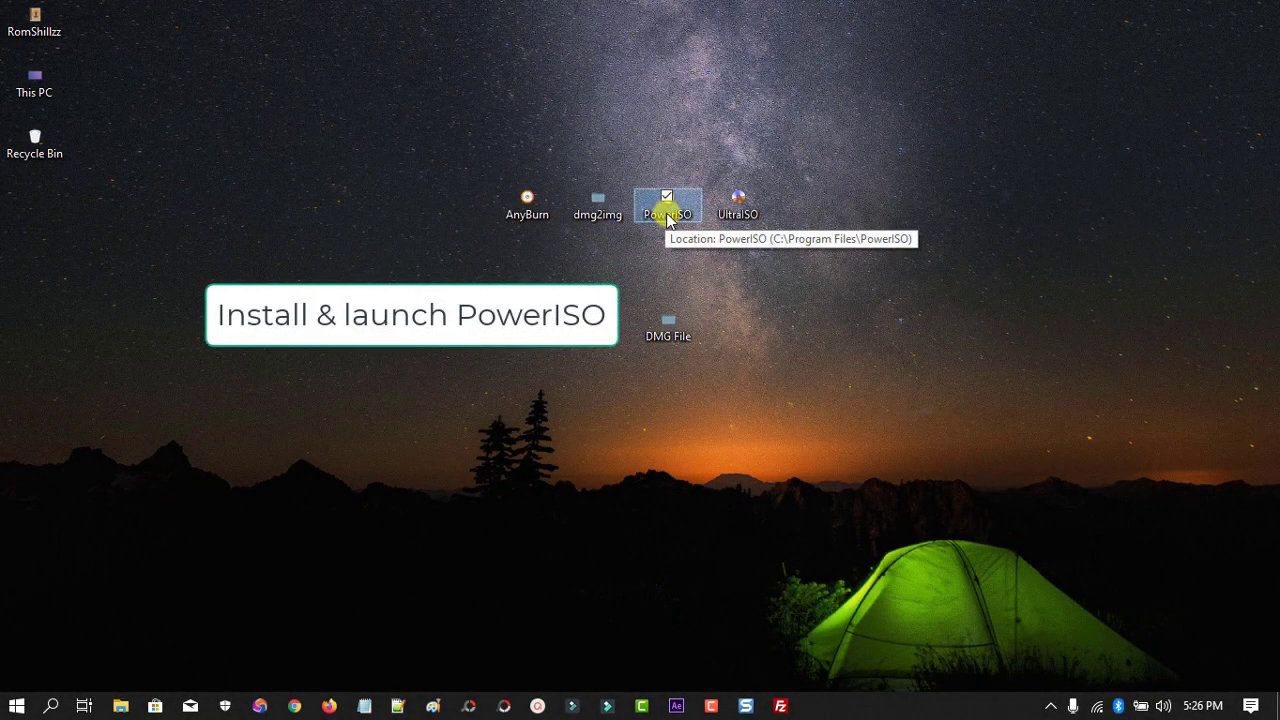
# Step: Launch PowerISO from the desktop and shift its window slightly upward
pyautogui.doubleClick(668, 218)
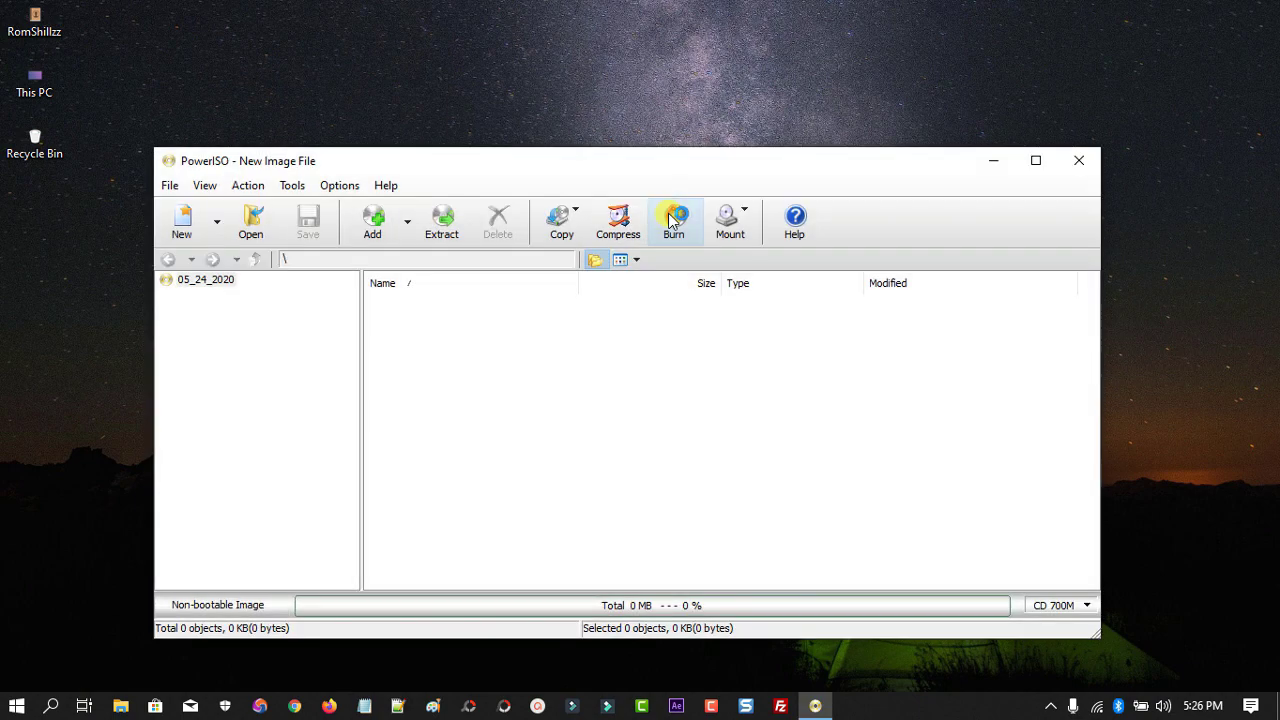
pyautogui.moveTo(598, 170); pyautogui.dragTo(605, 150)
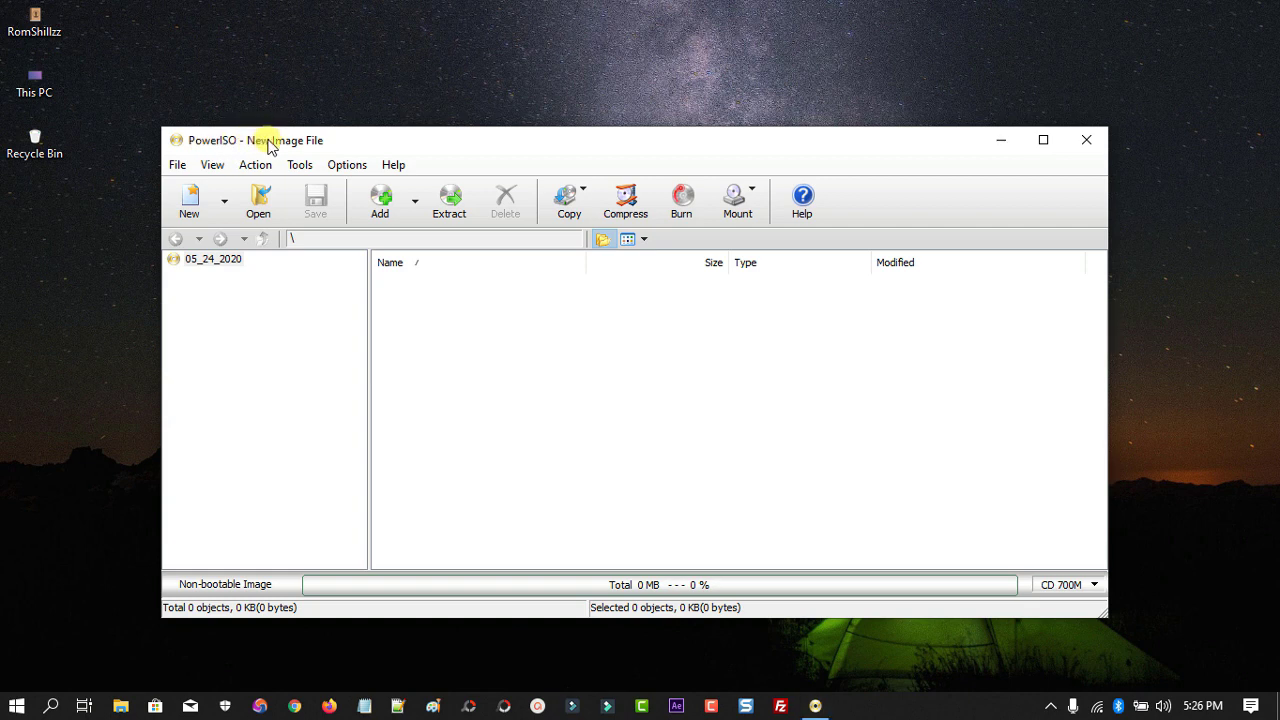
# Step: Open the image file converter and select checkra1n.dmg from the Desktop's DMG File folder as the source file
pyautogui.click(302, 166)
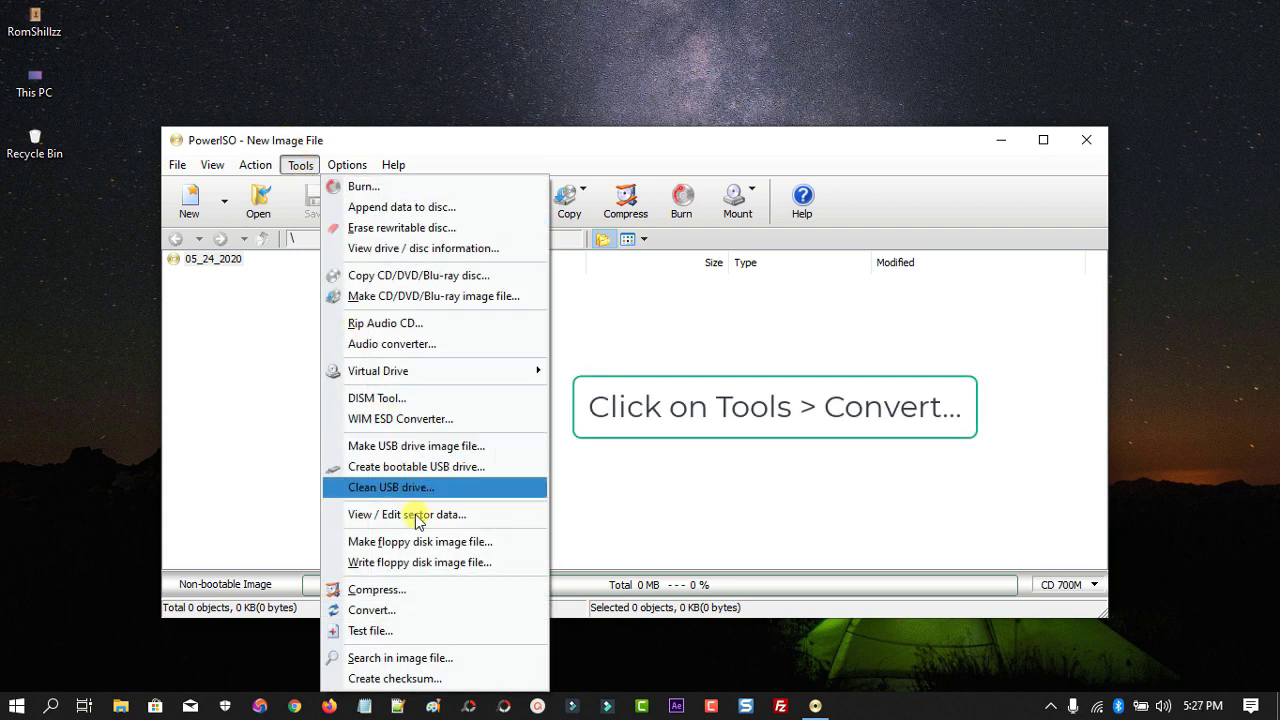
pyautogui.click(395, 612)
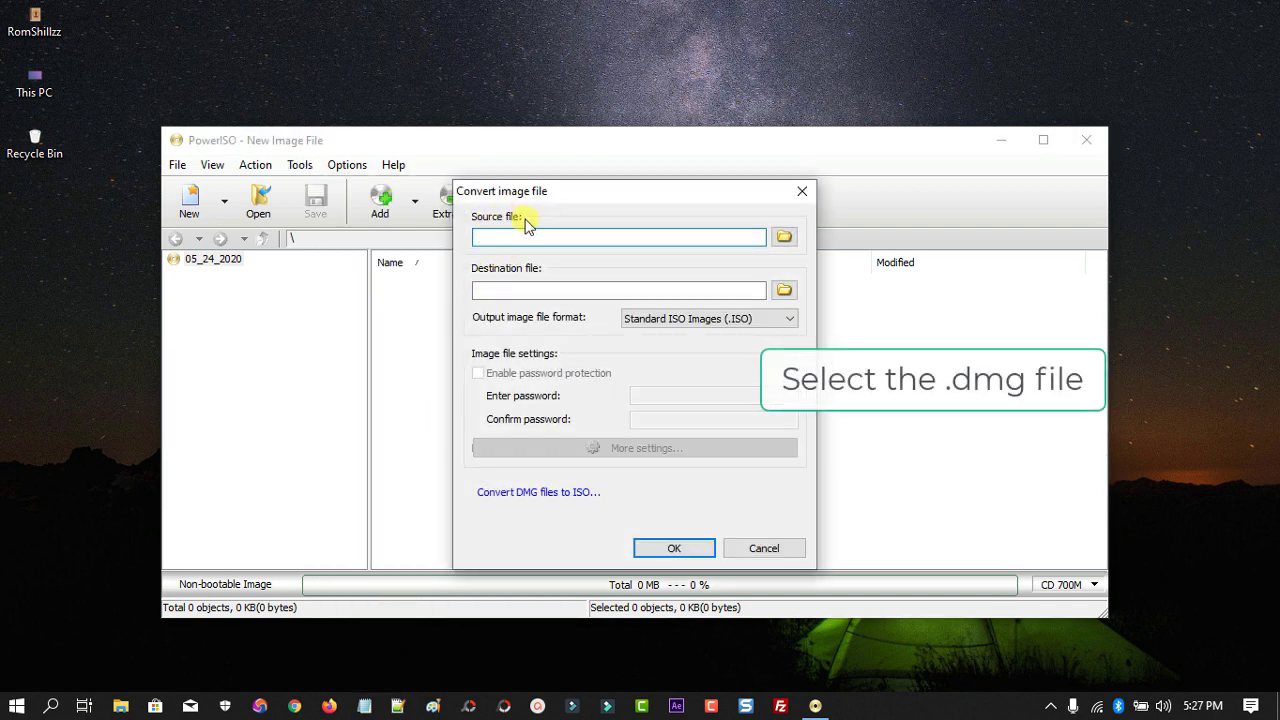
pyautogui.click(784, 240)
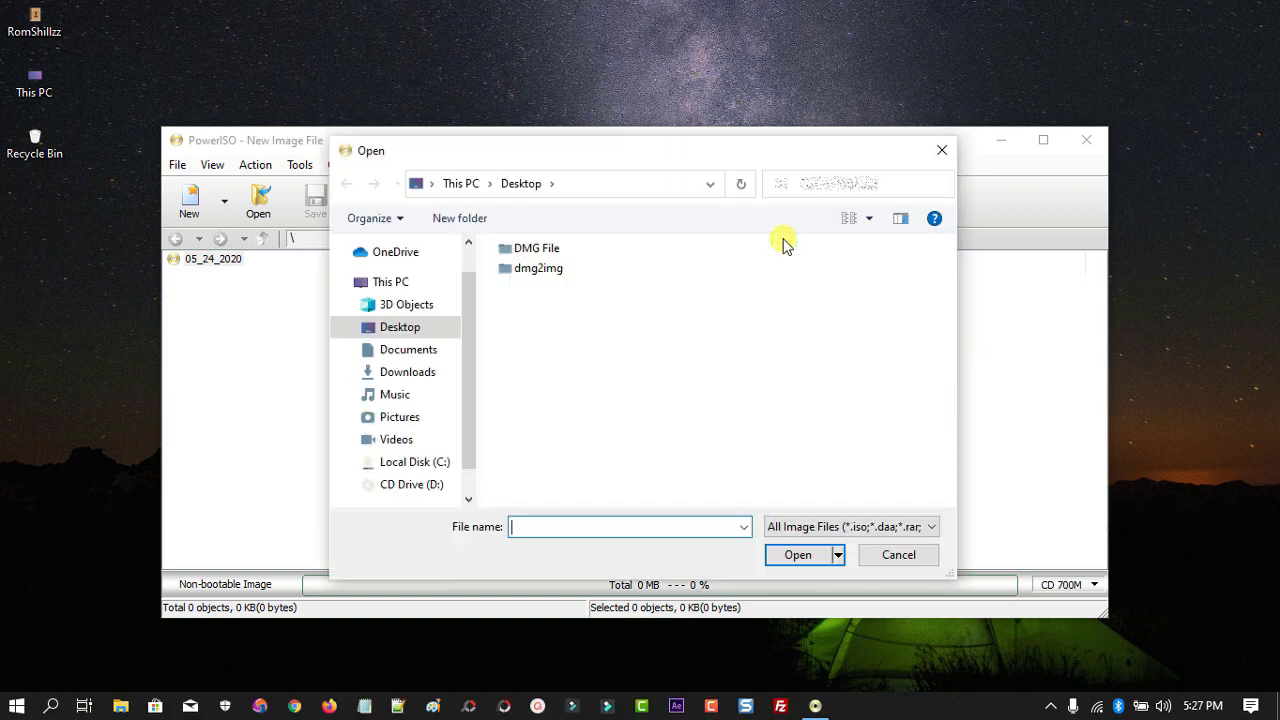
pyautogui.click(417, 338)
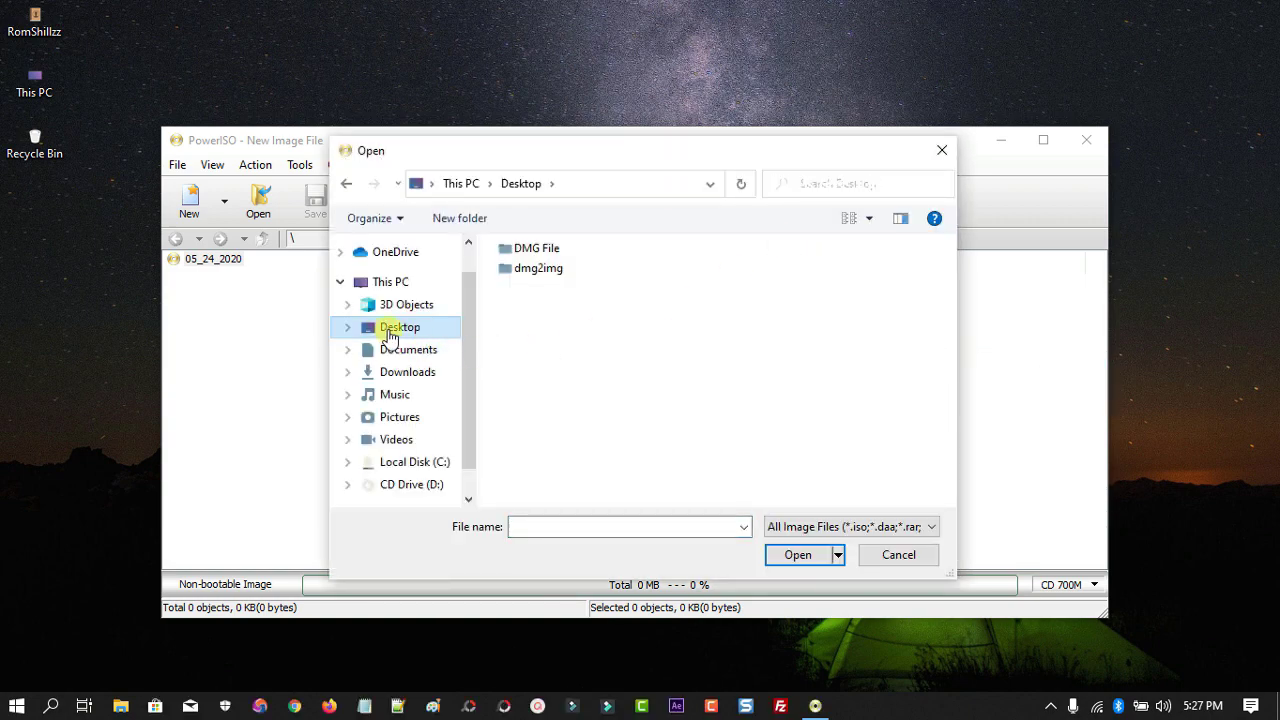
pyautogui.click(538, 250)
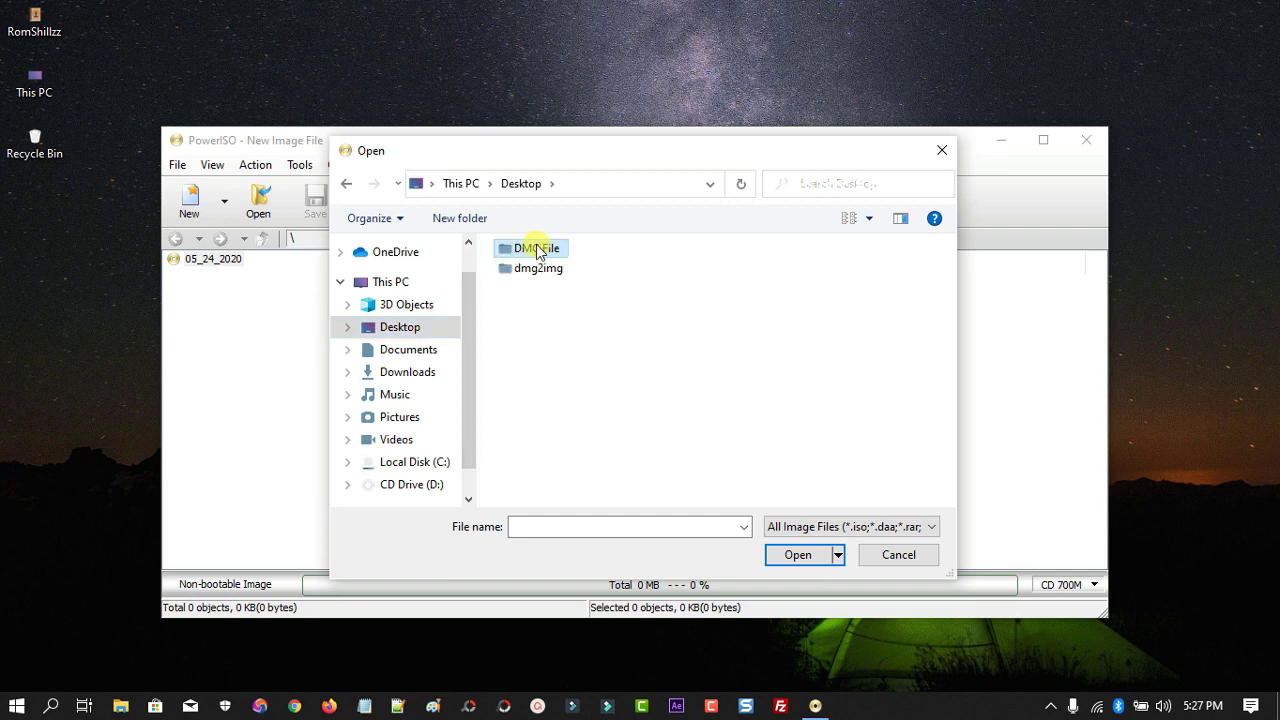
pyautogui.doubleClick(555, 254)
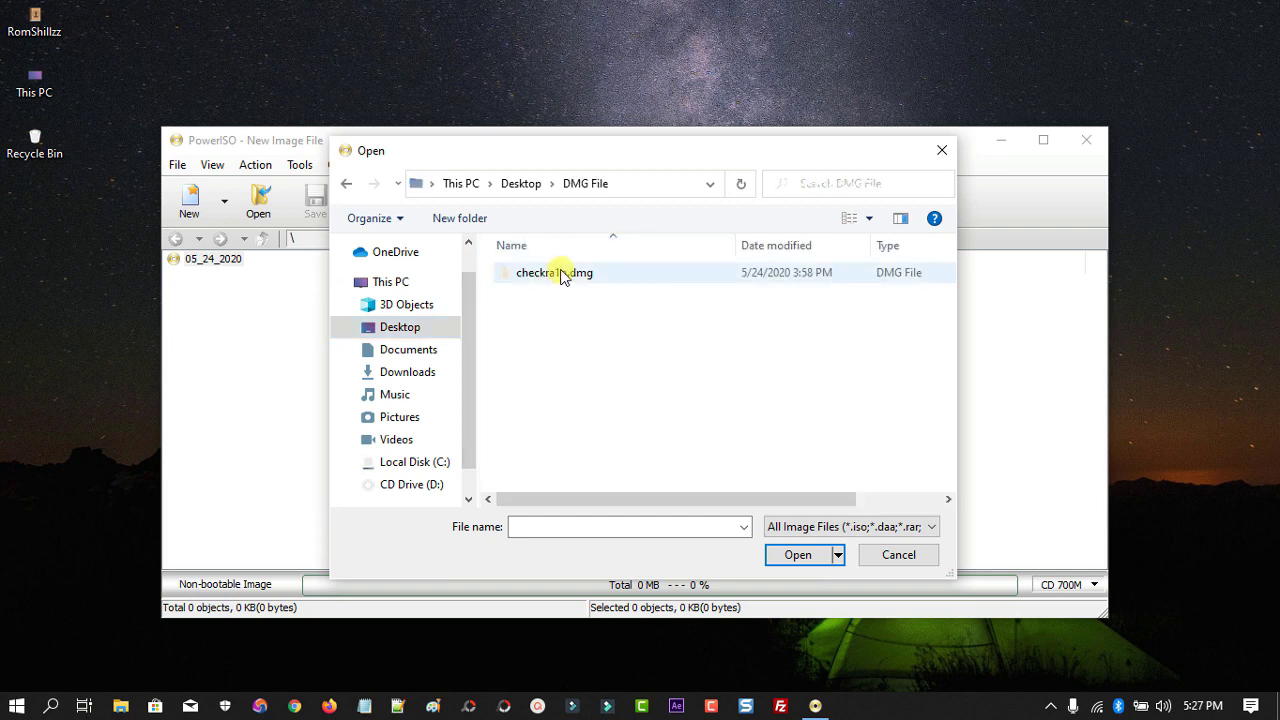
pyautogui.click(562, 278)
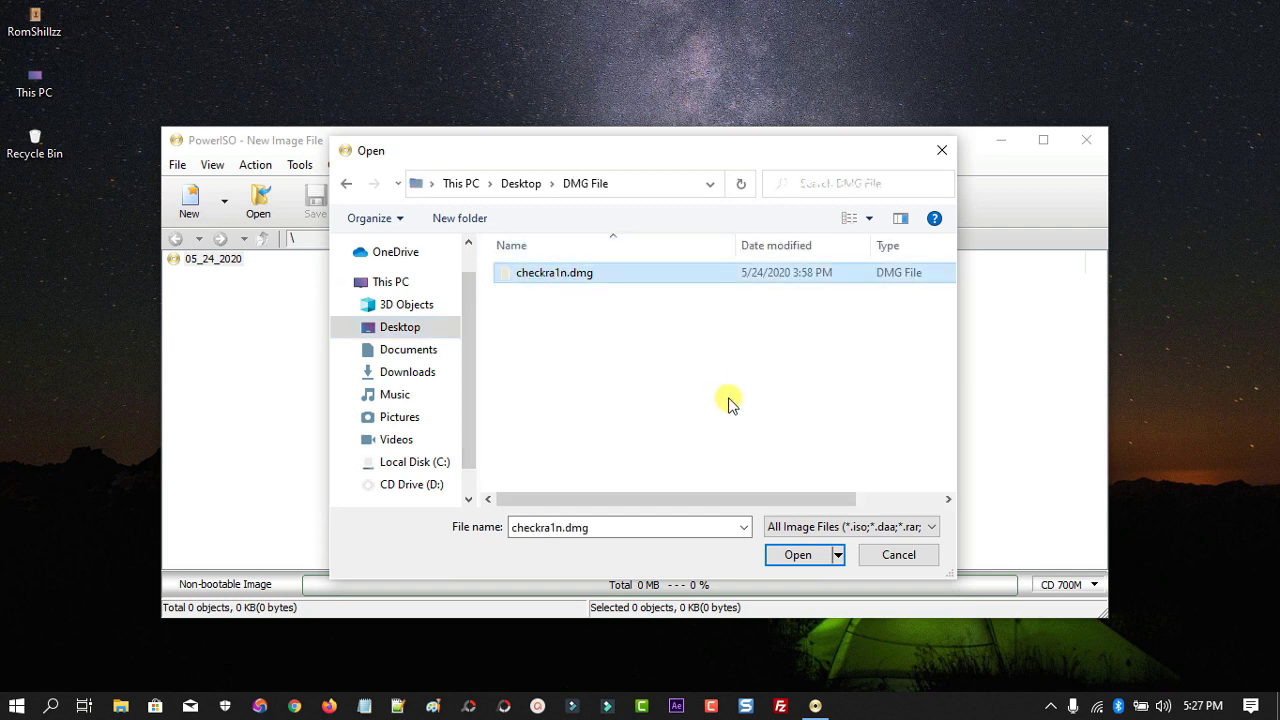
pyautogui.click(797, 556)
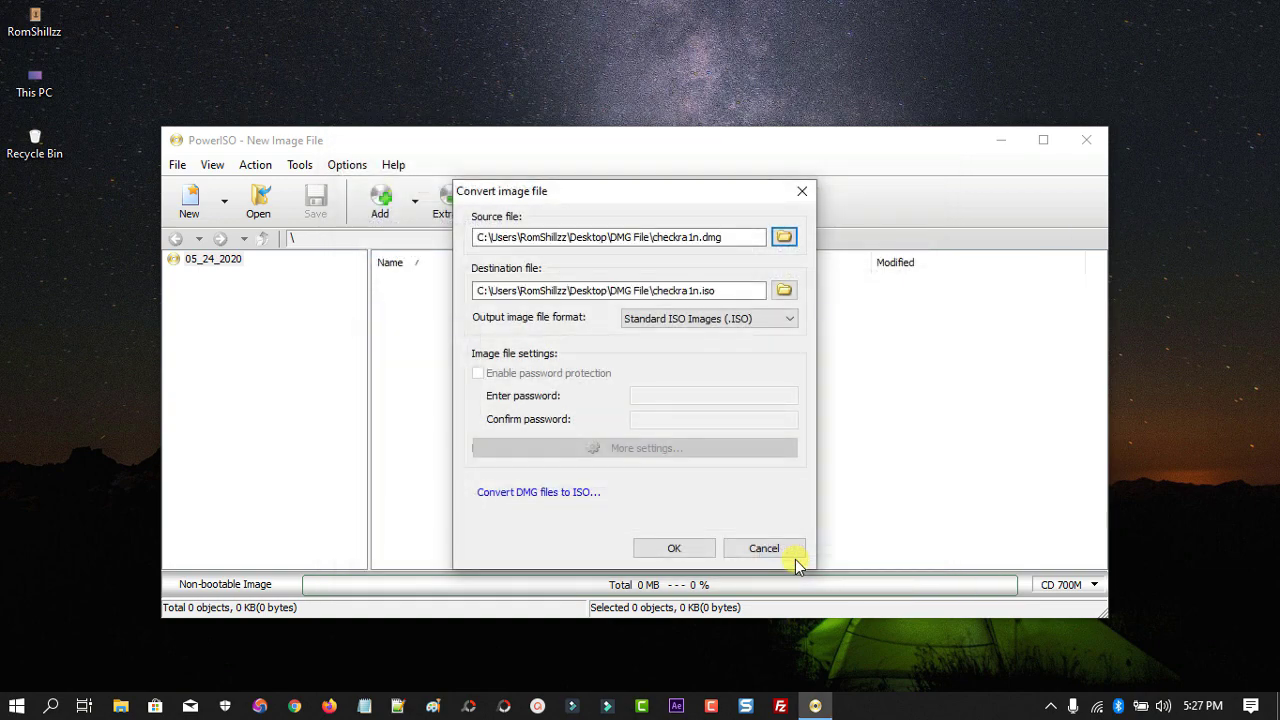
# Step: Set the conversion's destination to the Desktop, keeping checkra1n as the output file name
pyautogui.click(783, 290)
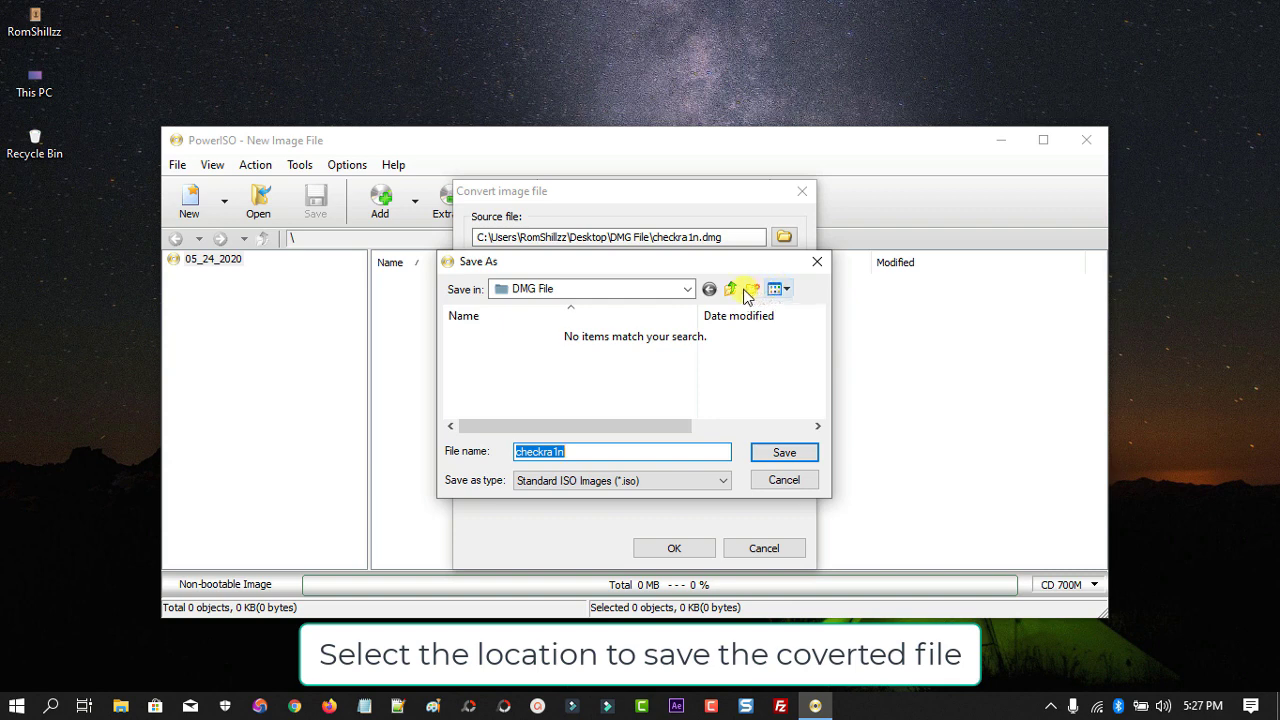
pyautogui.click(688, 289)
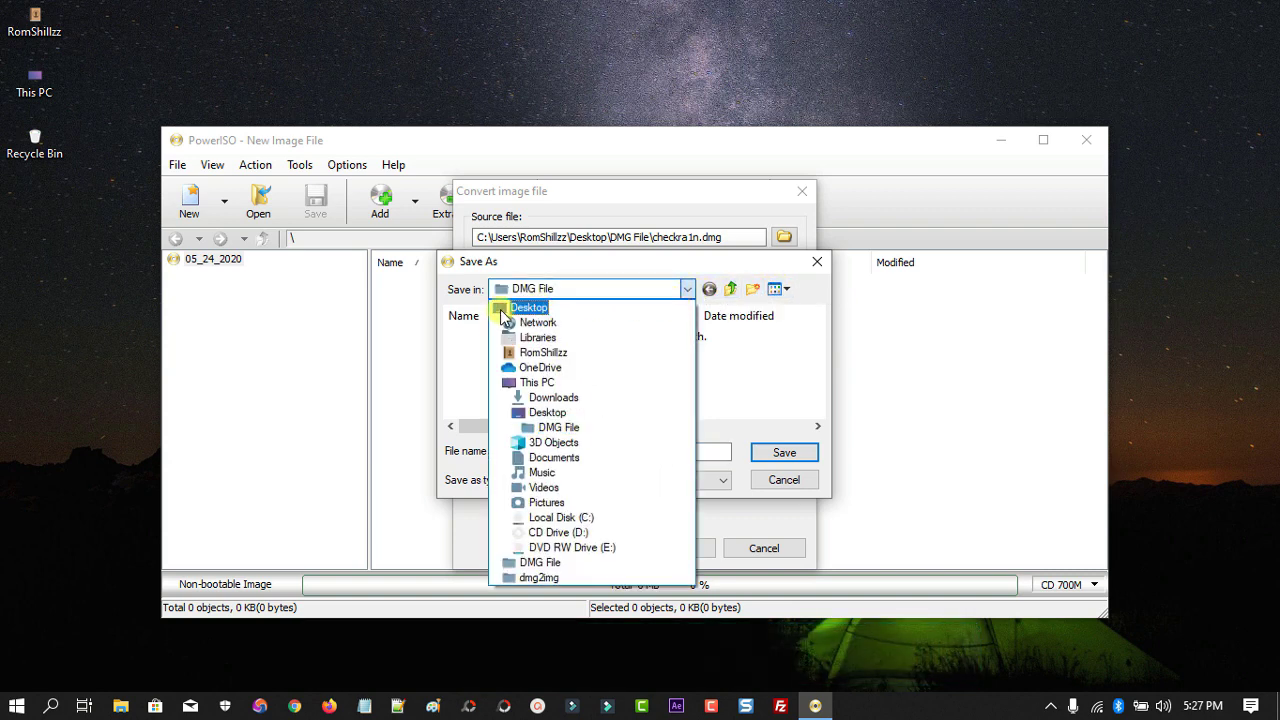
pyautogui.click(518, 310)
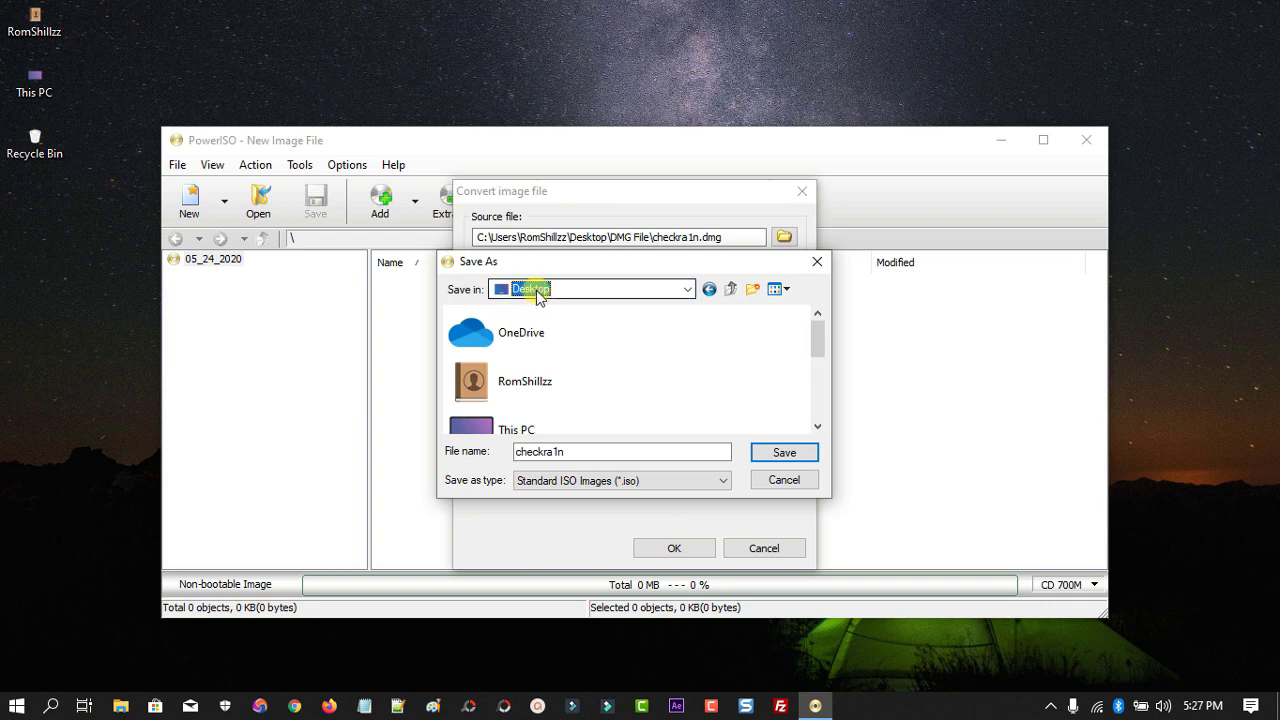
pyautogui.click(785, 453)
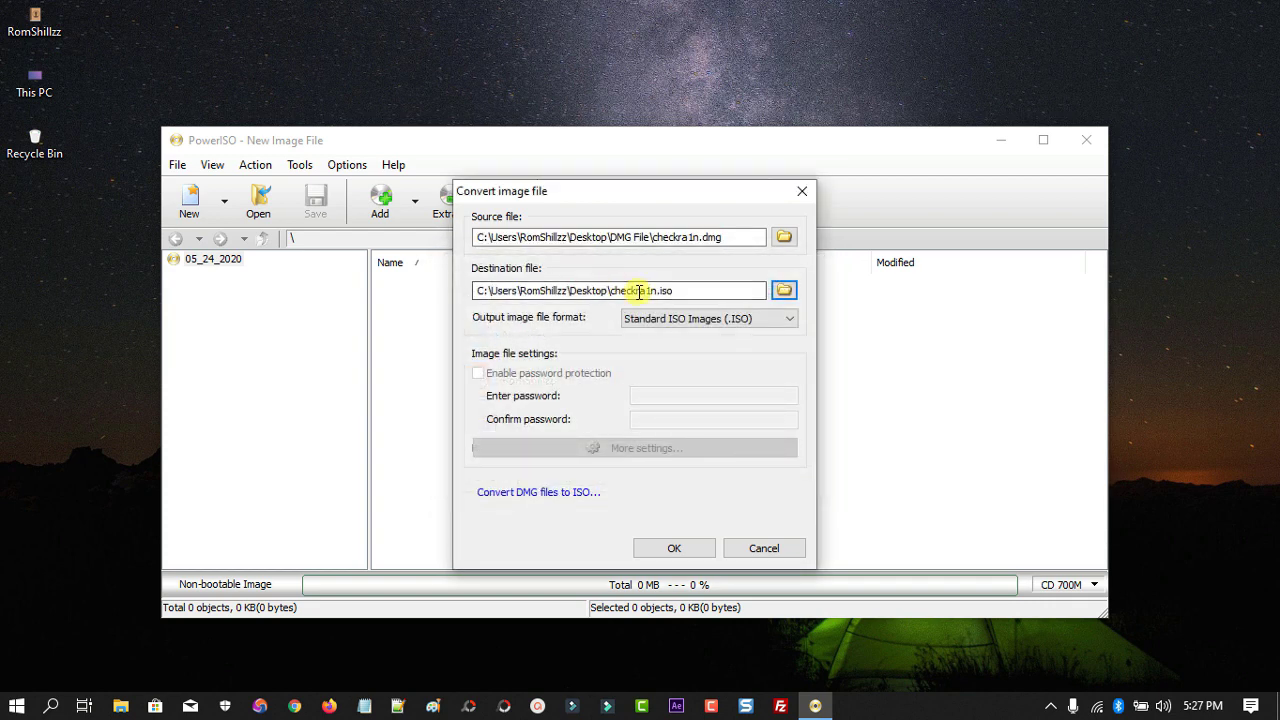
# Step: Choose Standard ISO Images (.ISO) as the output format, run the conversion and dismiss the completion message
pyautogui.click(777, 323)
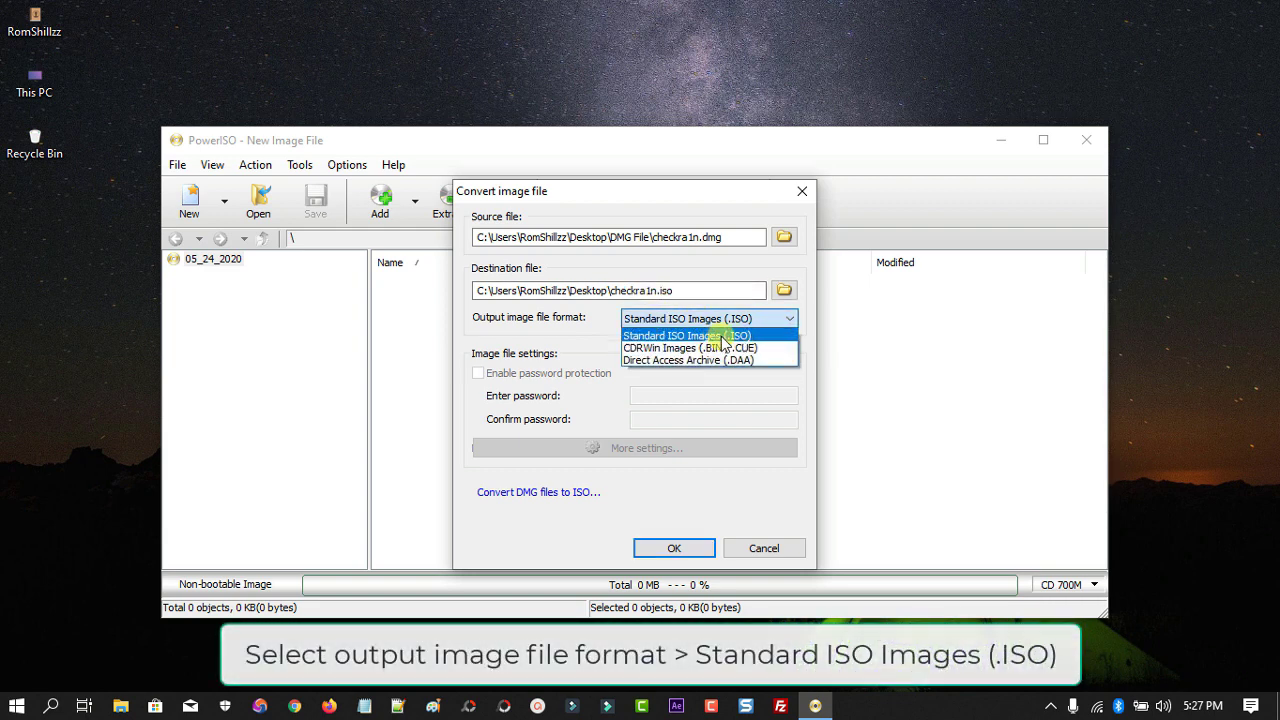
pyautogui.click(733, 336)
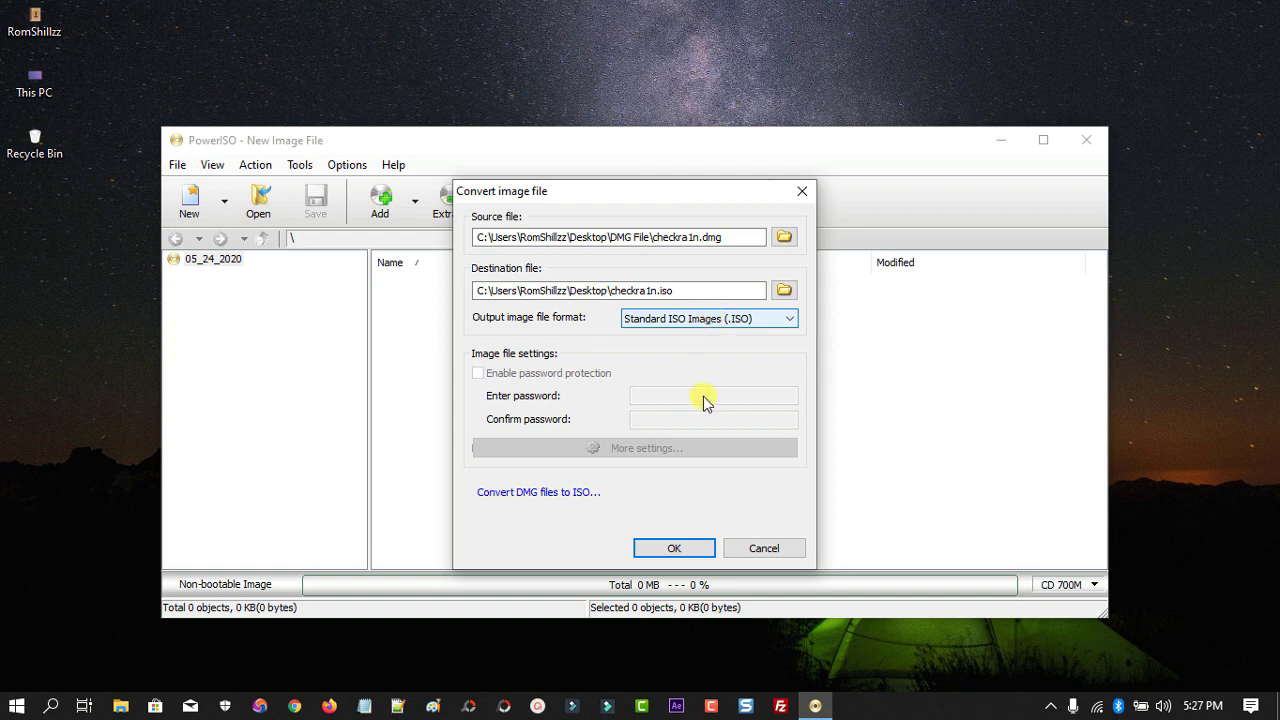
pyautogui.click(671, 545)
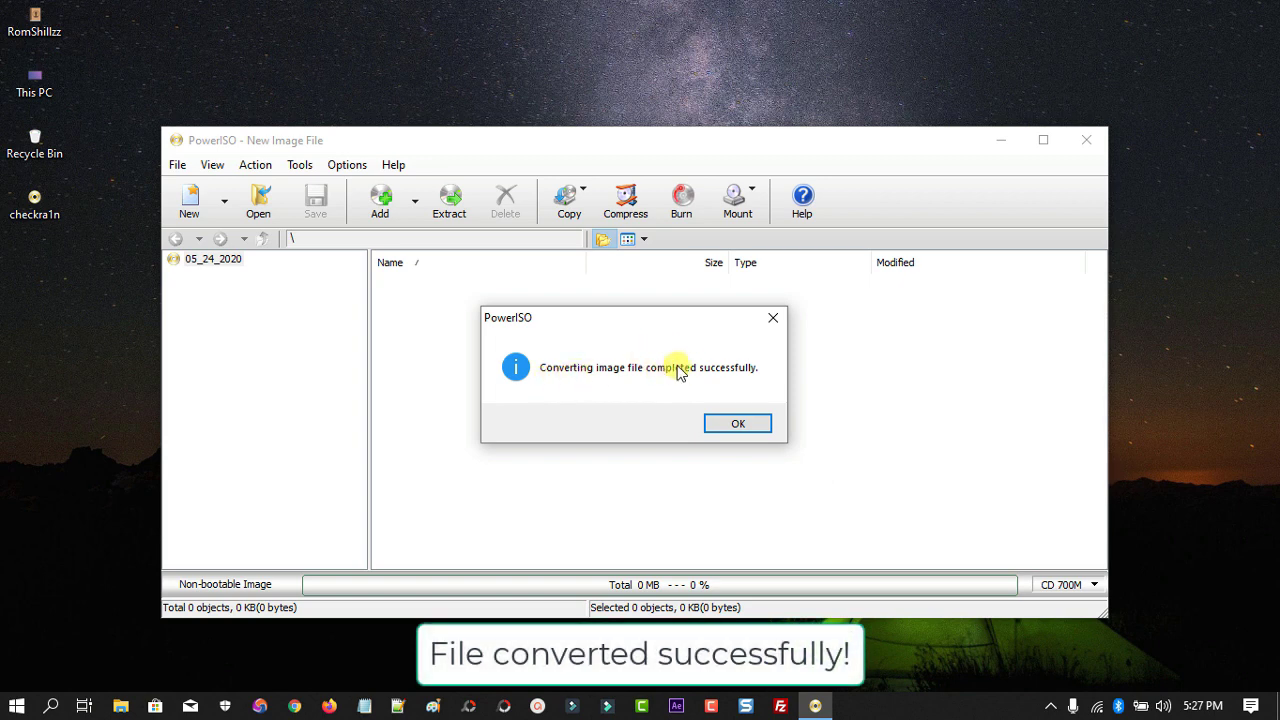
pyautogui.click(730, 426)
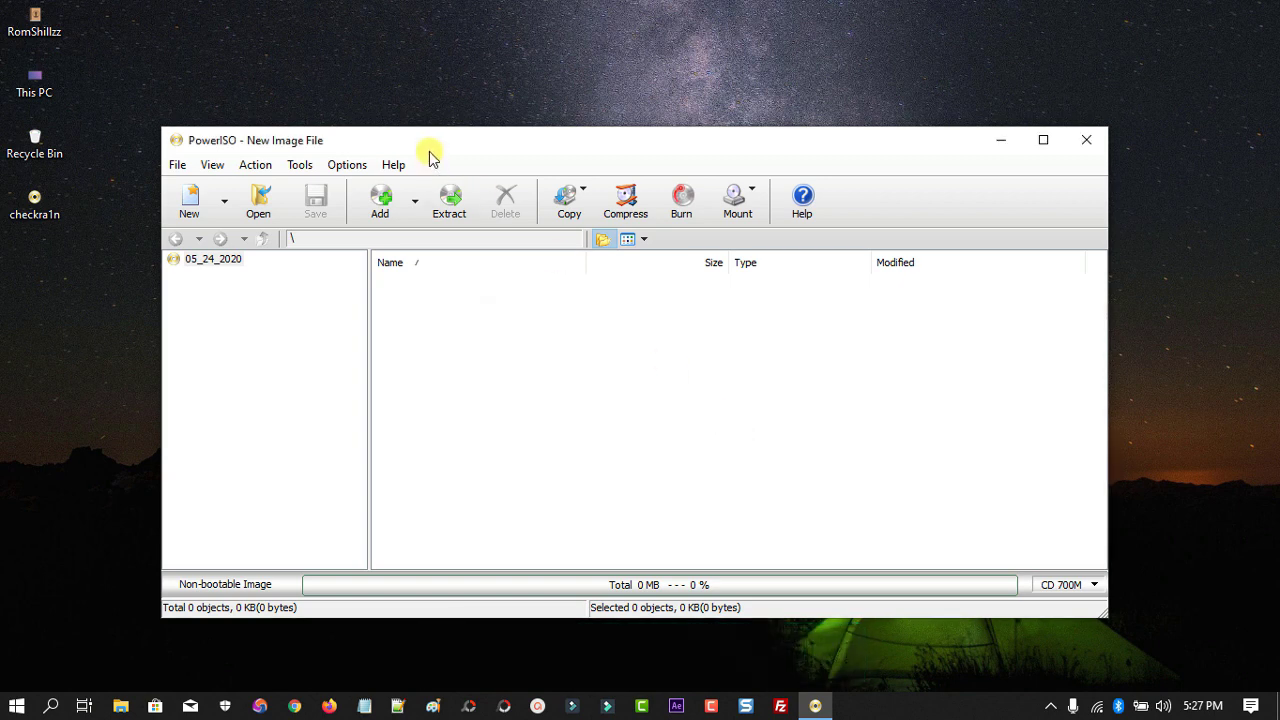
# Step: Check the name and size of the converted checkra1n file on the desktop in its detailed properties, and close the dialog
pyautogui.moveTo(429, 152); pyautogui.dragTo(554, 139)
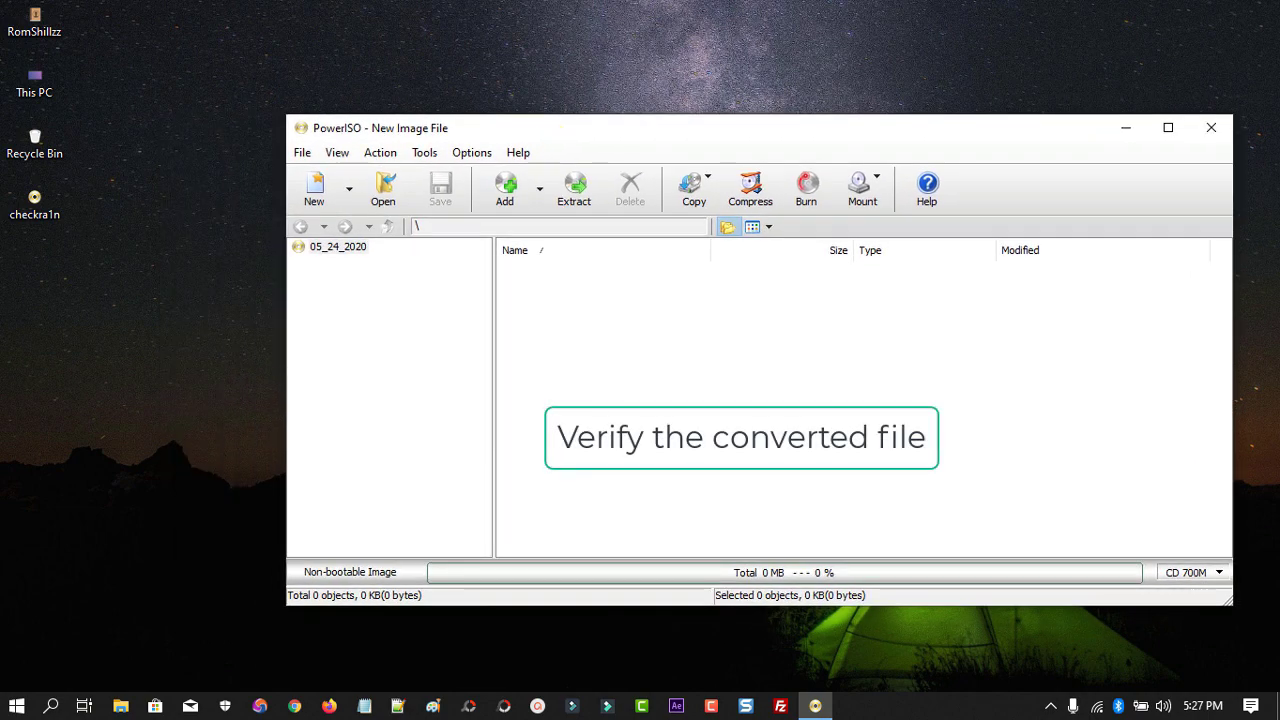
pyautogui.click(48, 218)
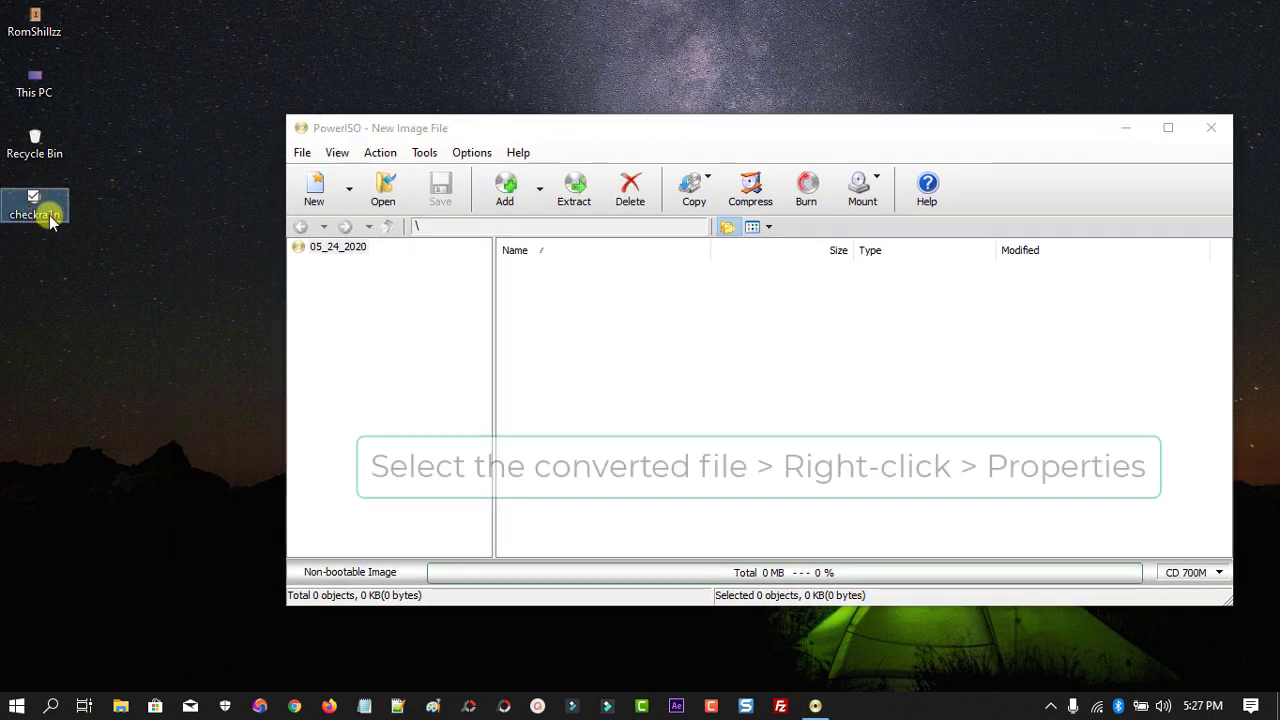
pyautogui.rightClick(48, 220)
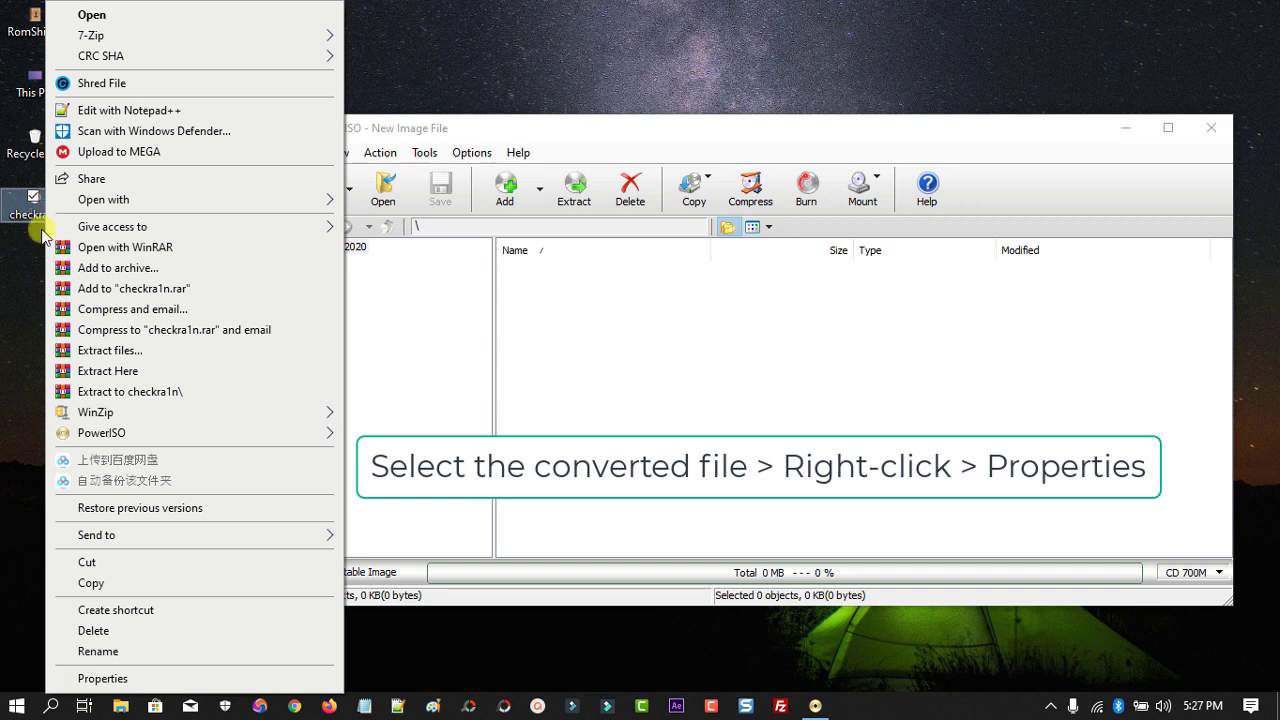
pyautogui.click(104, 678)
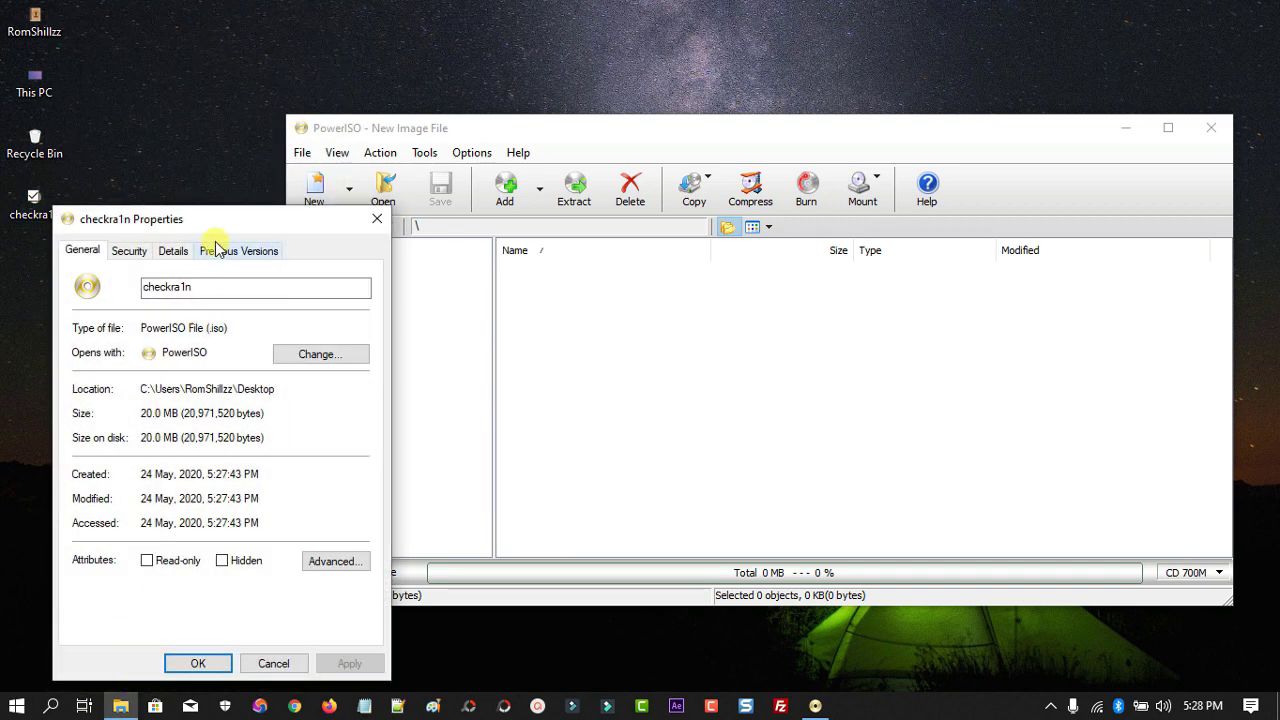
pyautogui.moveTo(217, 228); pyautogui.dragTo(221, 196)
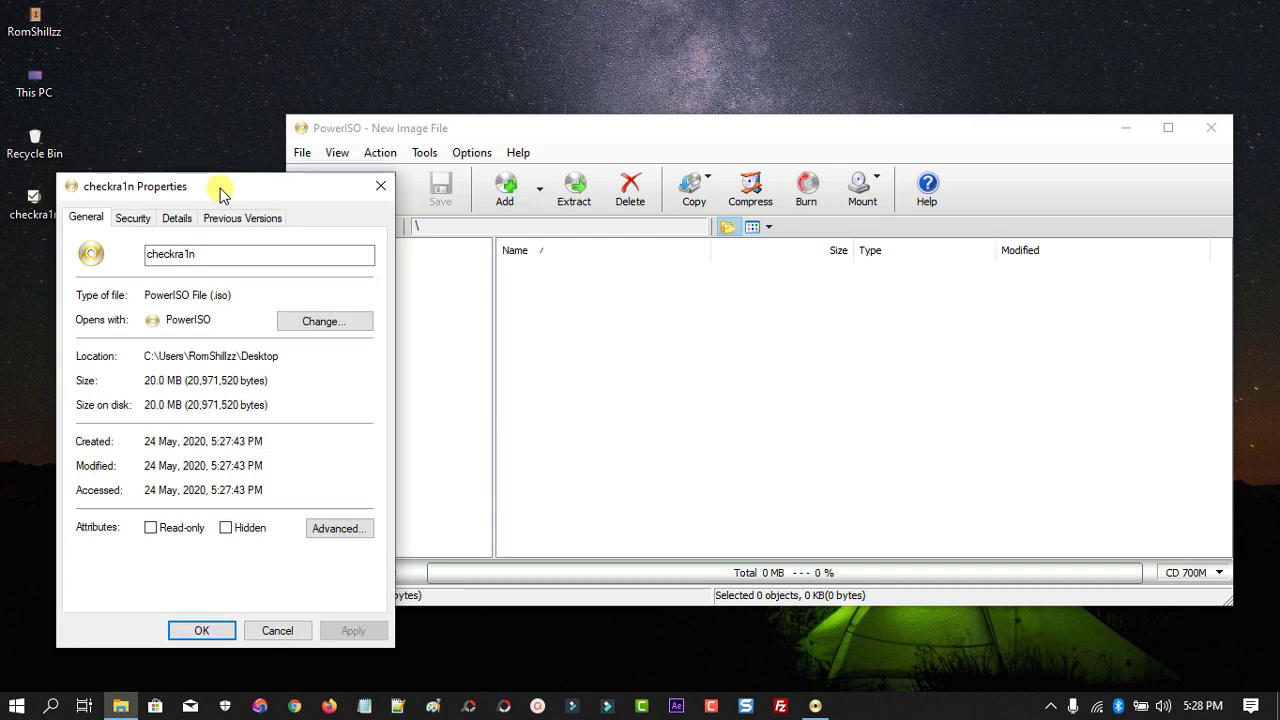
pyautogui.click(177, 219)
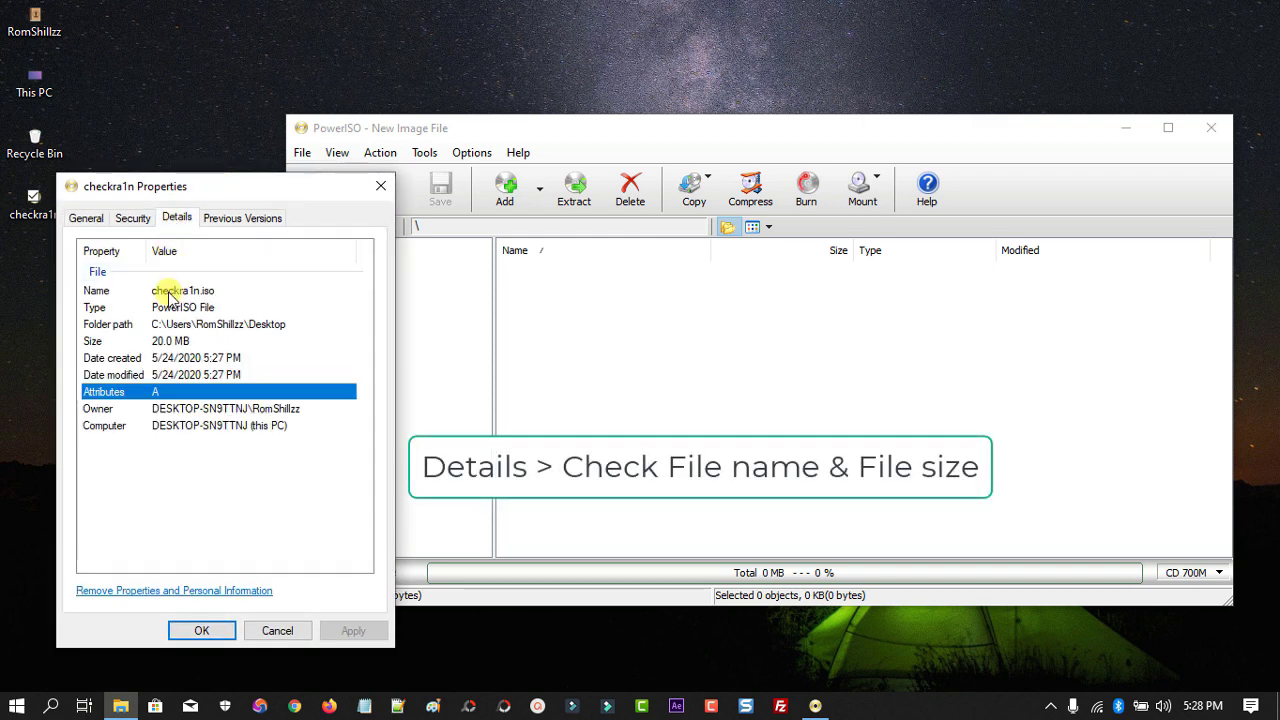
pyautogui.click(115, 291)
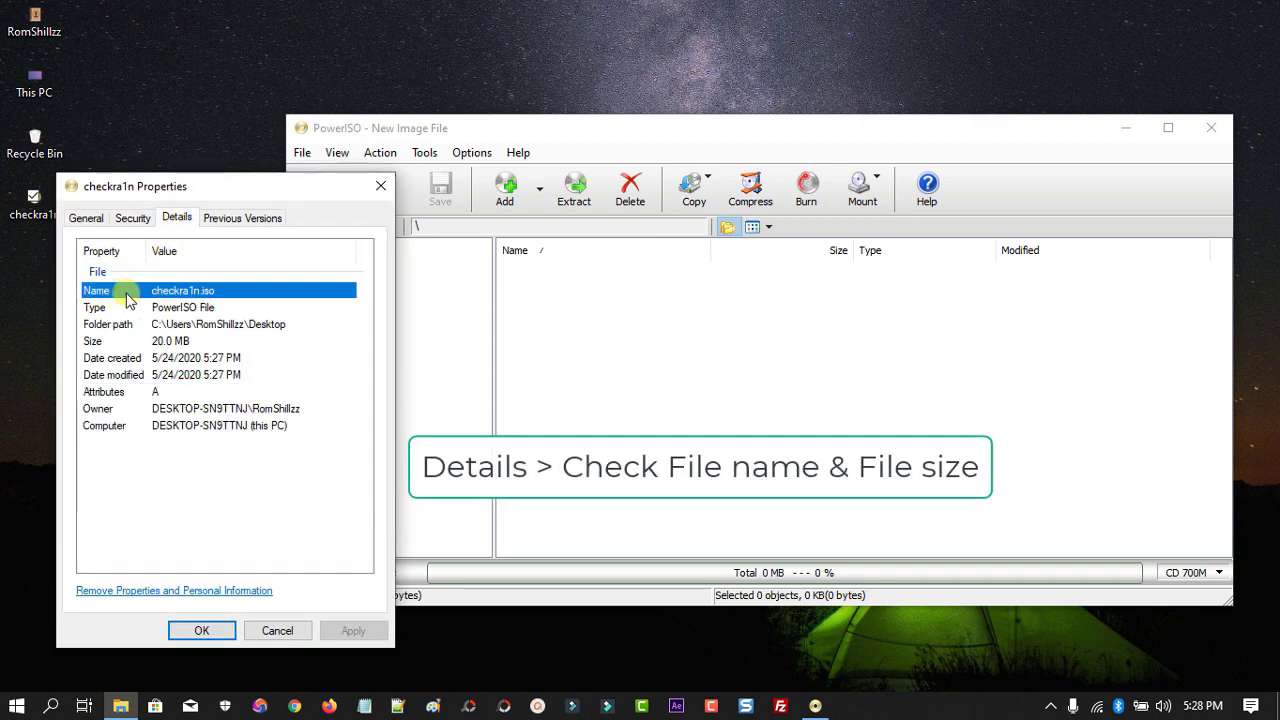
pyautogui.click(160, 341)
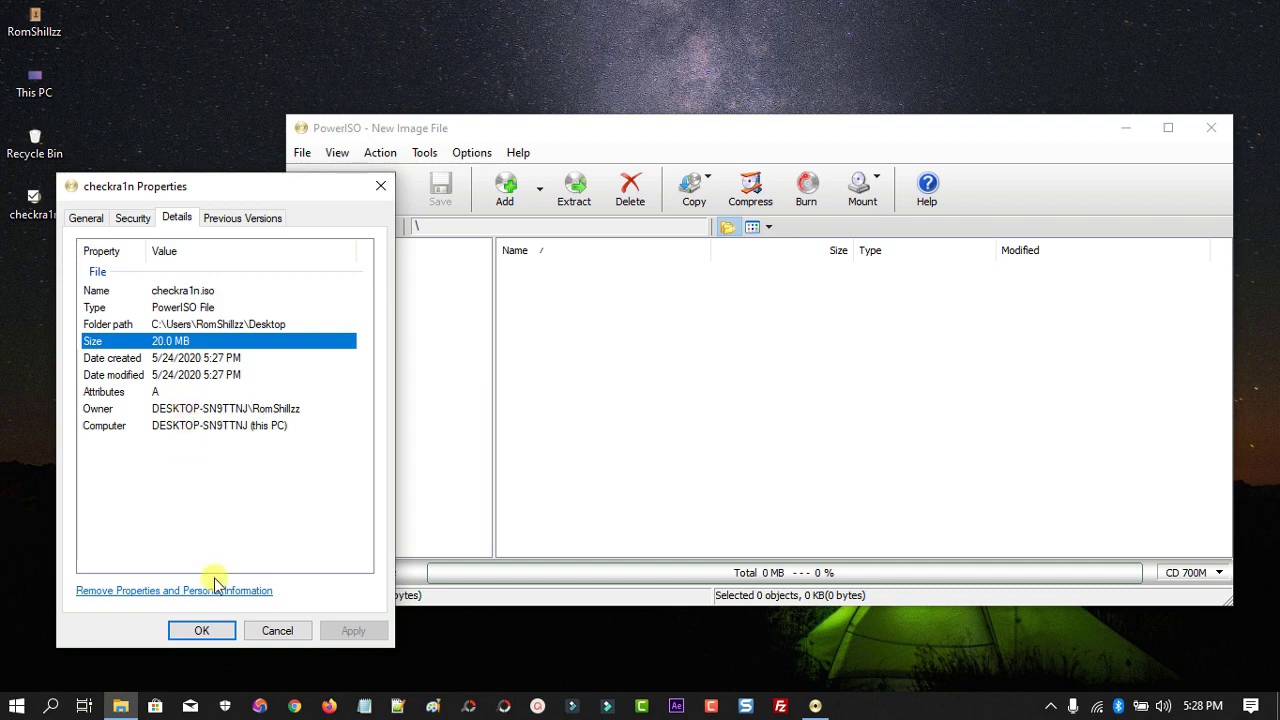
pyautogui.click(194, 634)
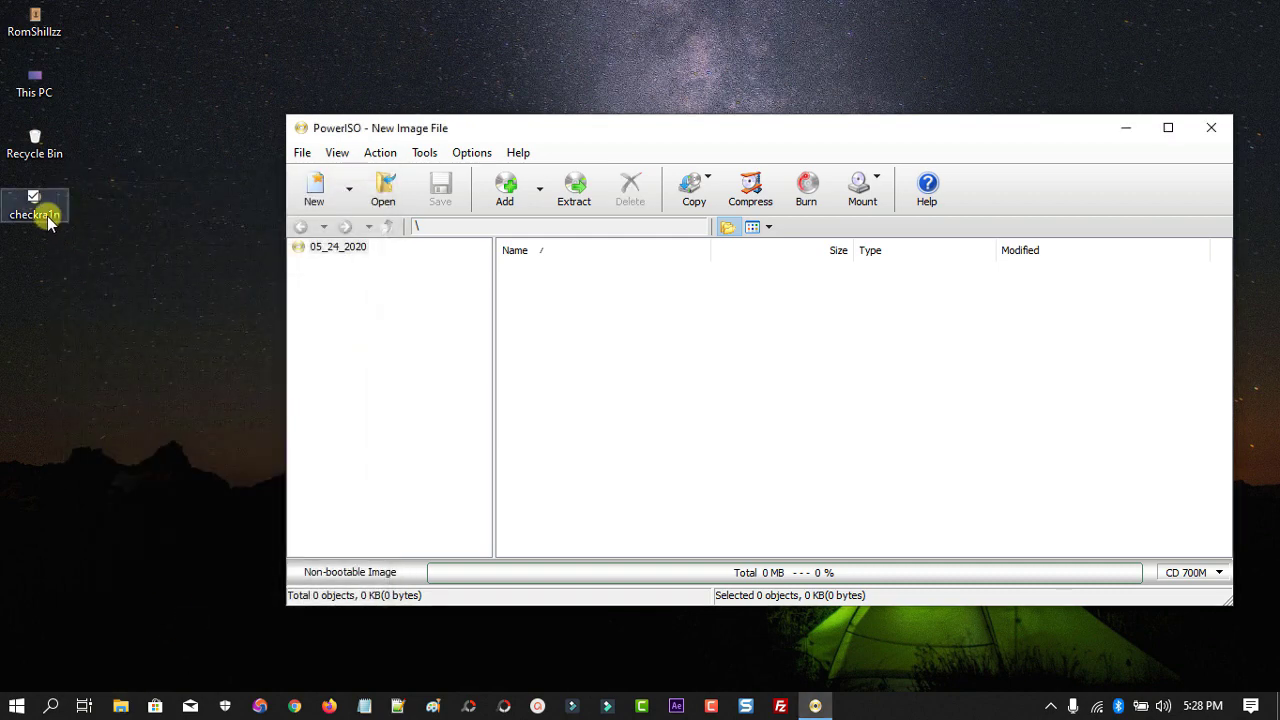
# Step: Delete the converted checkra1n file from the desktop and close PowerISO
pyautogui.rightClick(42, 210)
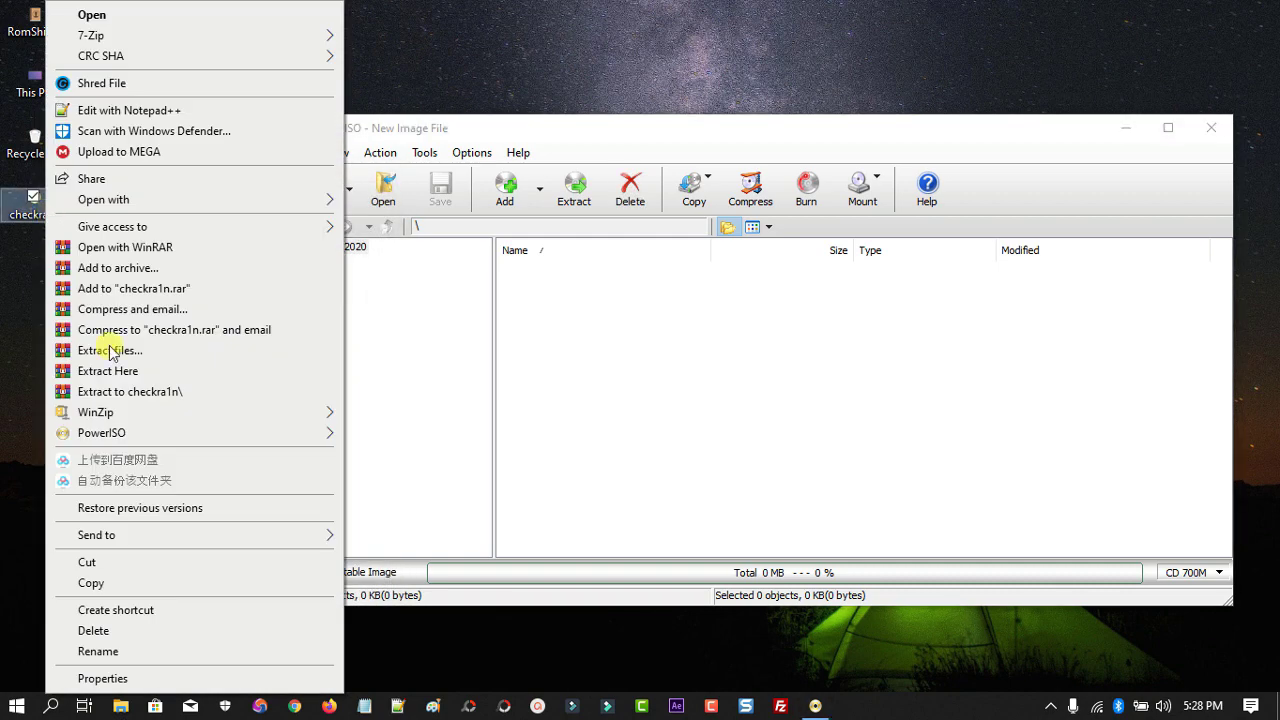
pyautogui.click(100, 630)
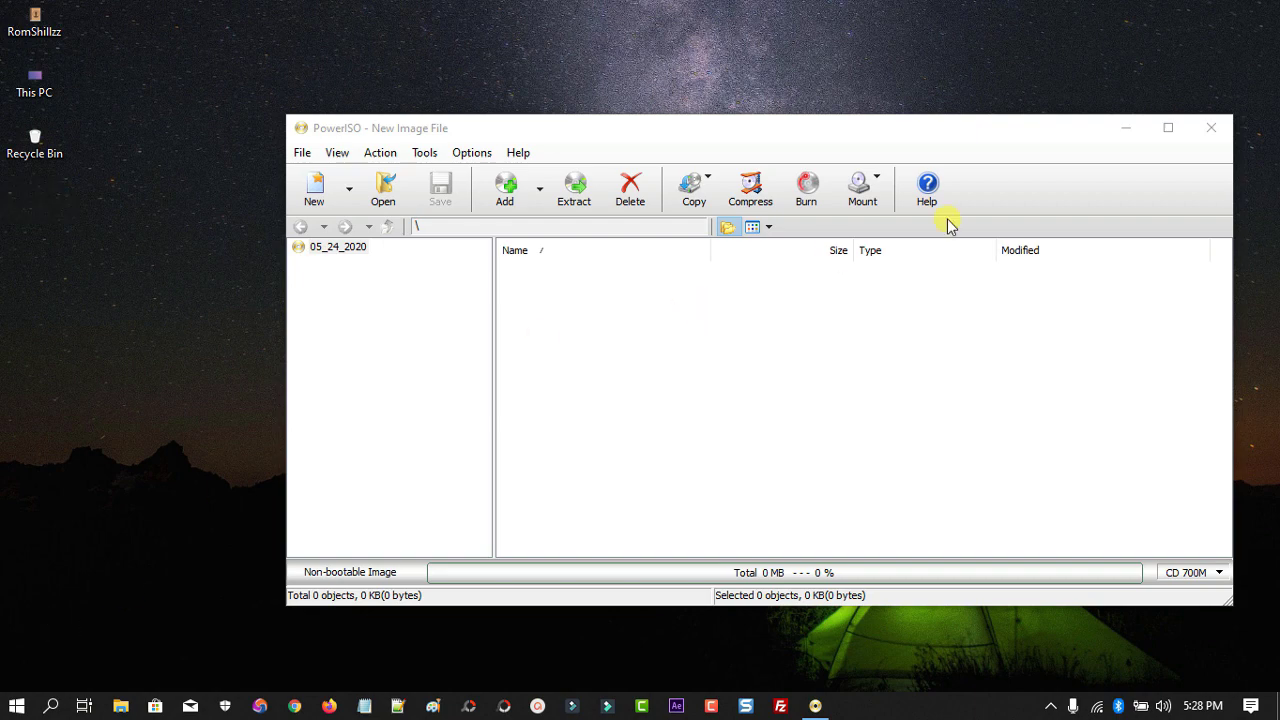
pyautogui.click(1211, 128)
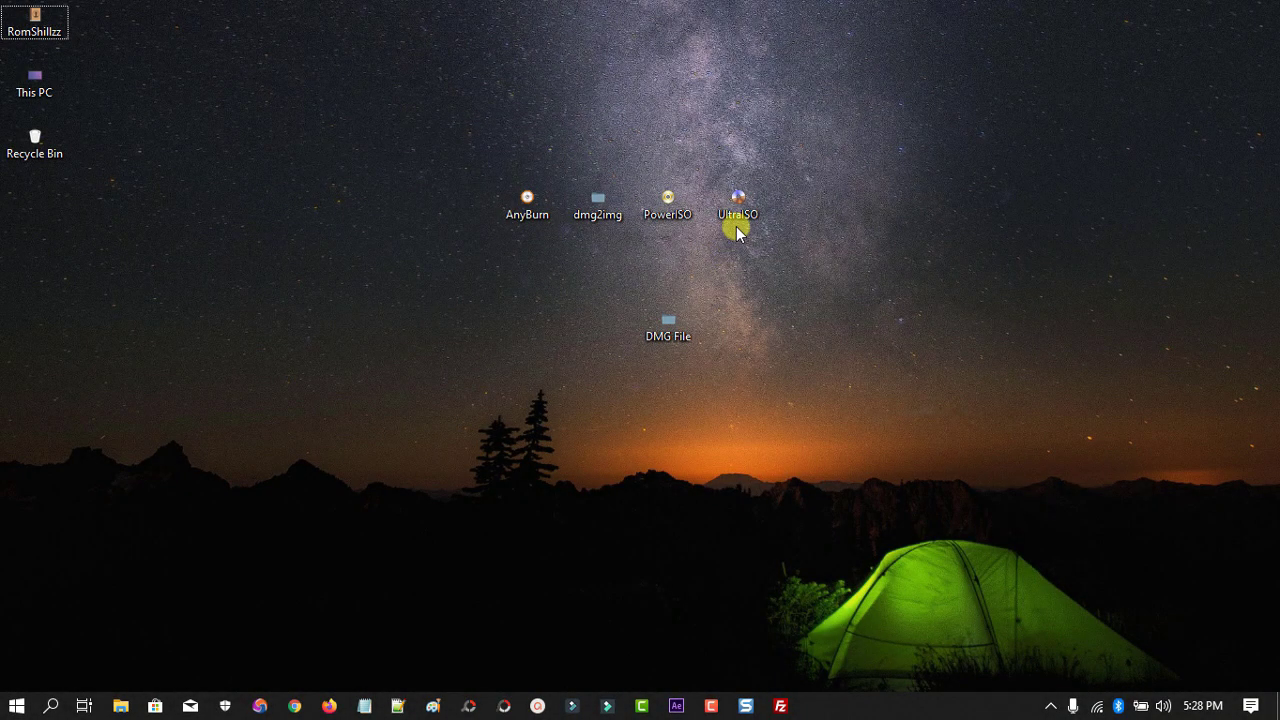
# Step: Launch UltraISO from the desktop and open its image conversion dialog
pyautogui.click(741, 213)
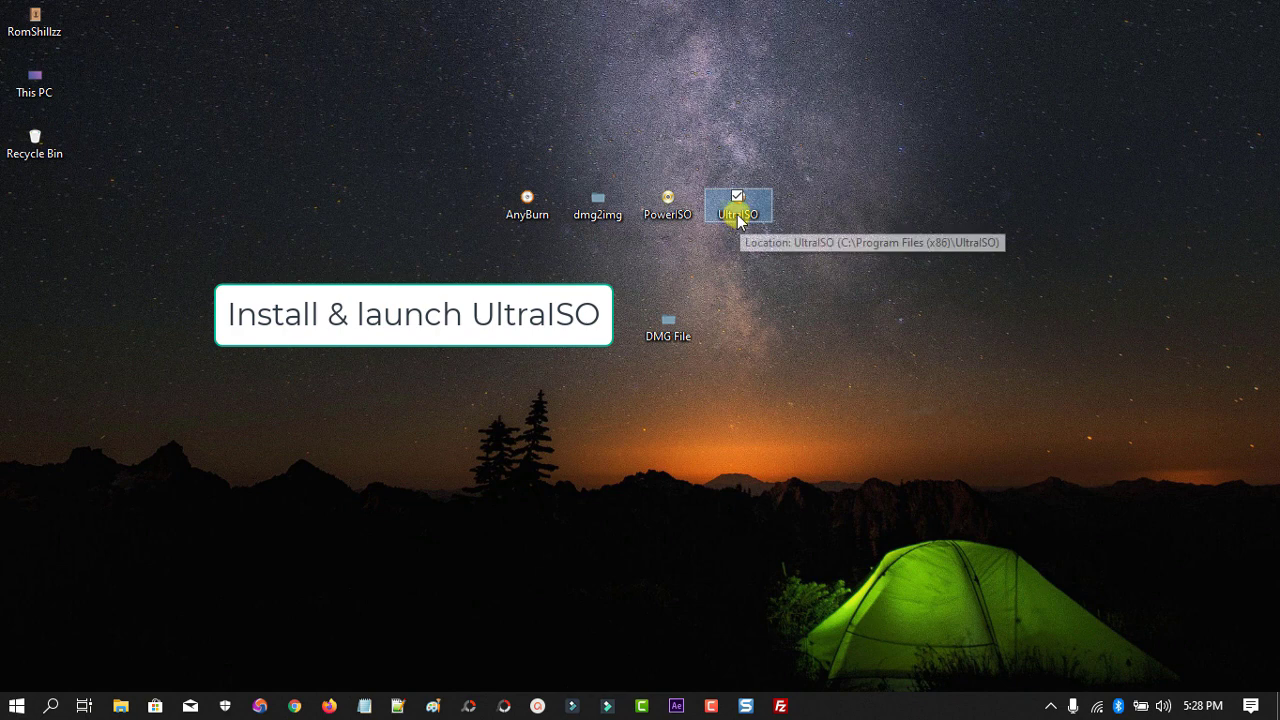
pyautogui.doubleClick(741, 213)
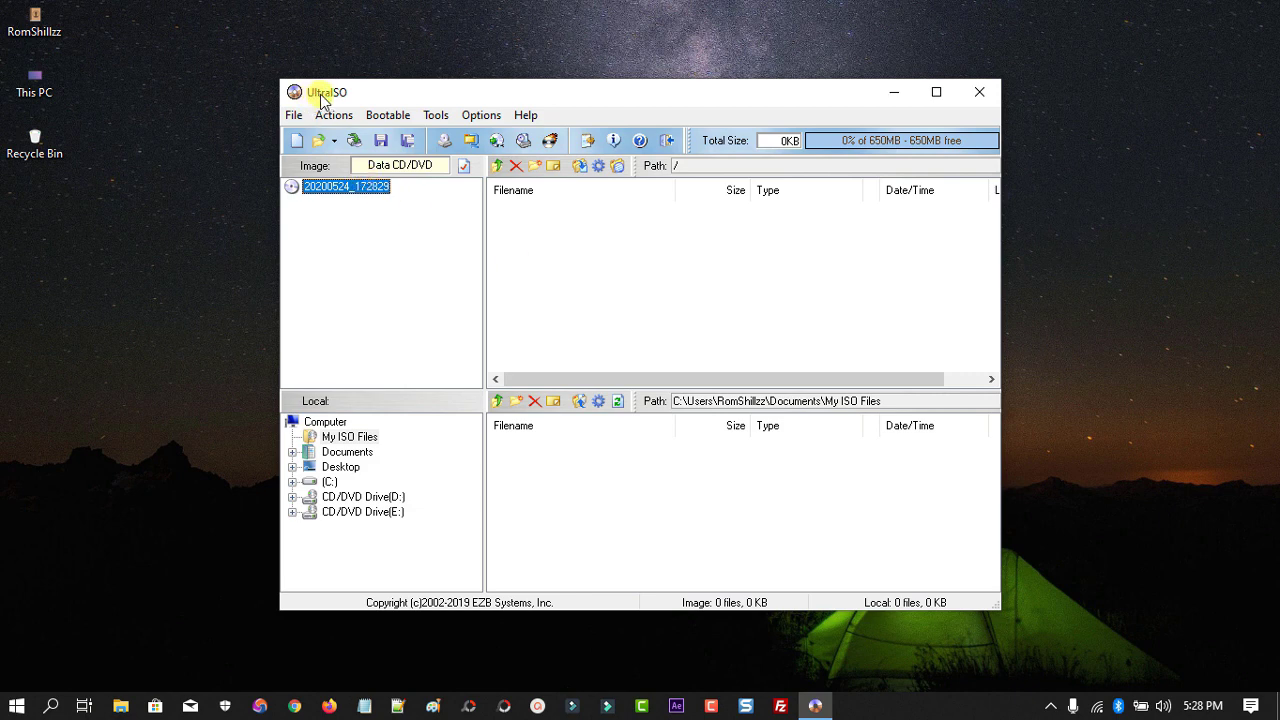
pyautogui.click(434, 117)
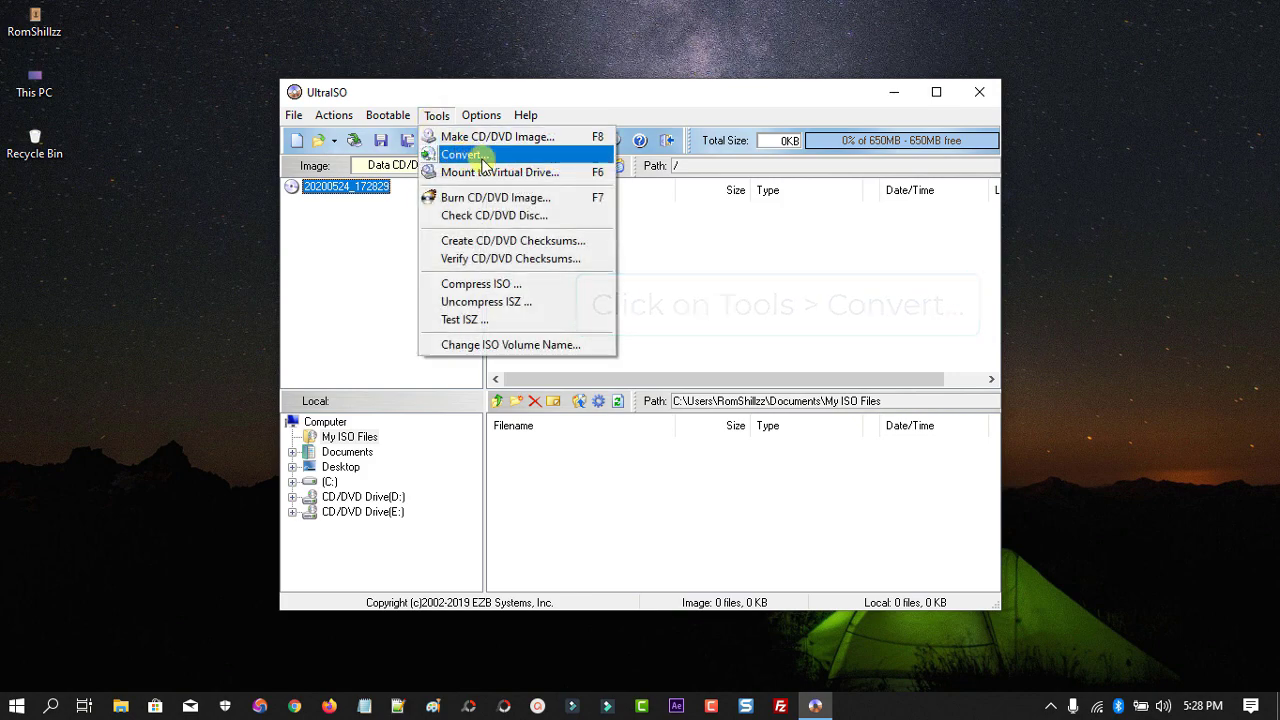
pyautogui.click(466, 157)
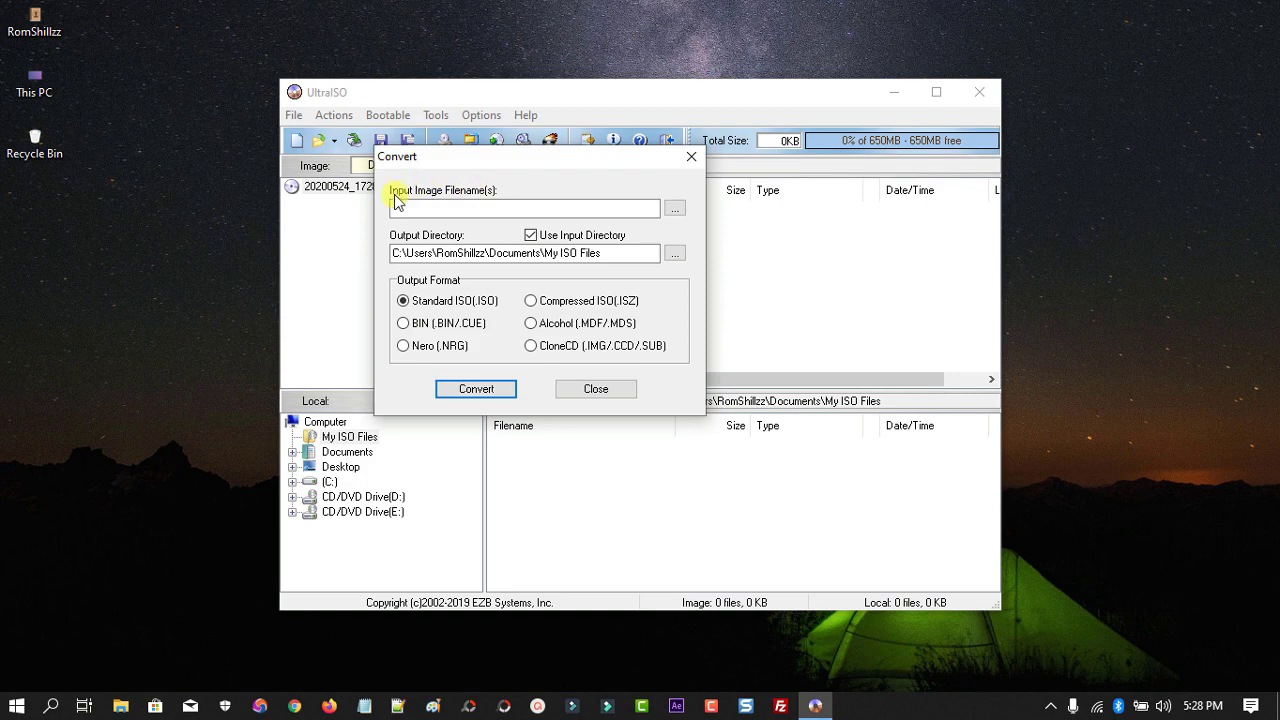
# Step: Load checkra1n.dmg from the DMG File folder on the desktop as the input image for the conversion
pyautogui.click(675, 210)
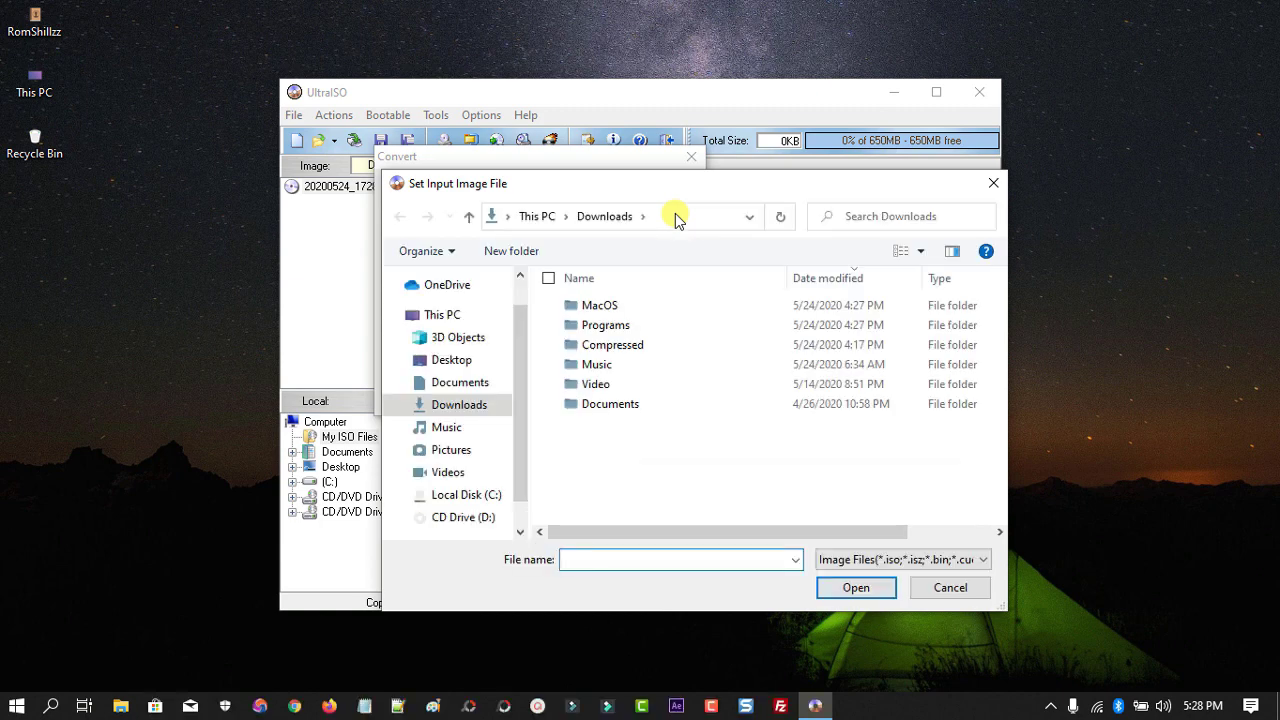
pyautogui.click(453, 362)
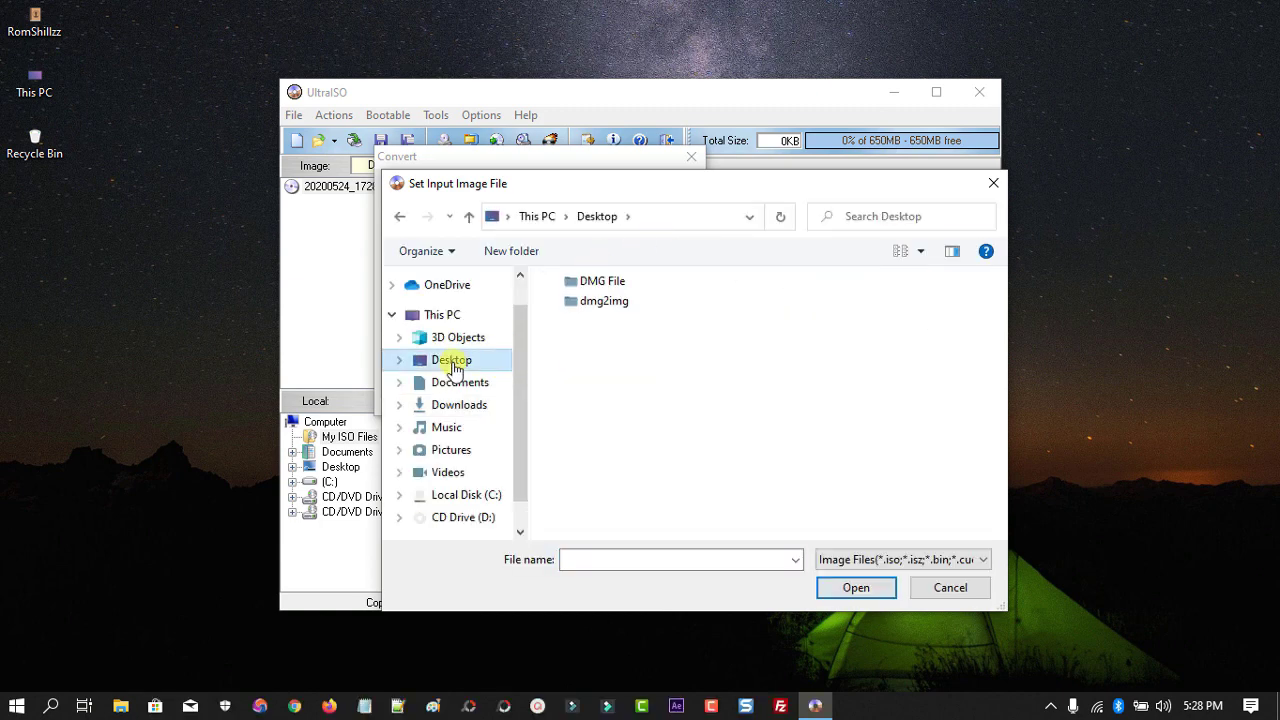
pyautogui.click(603, 285)
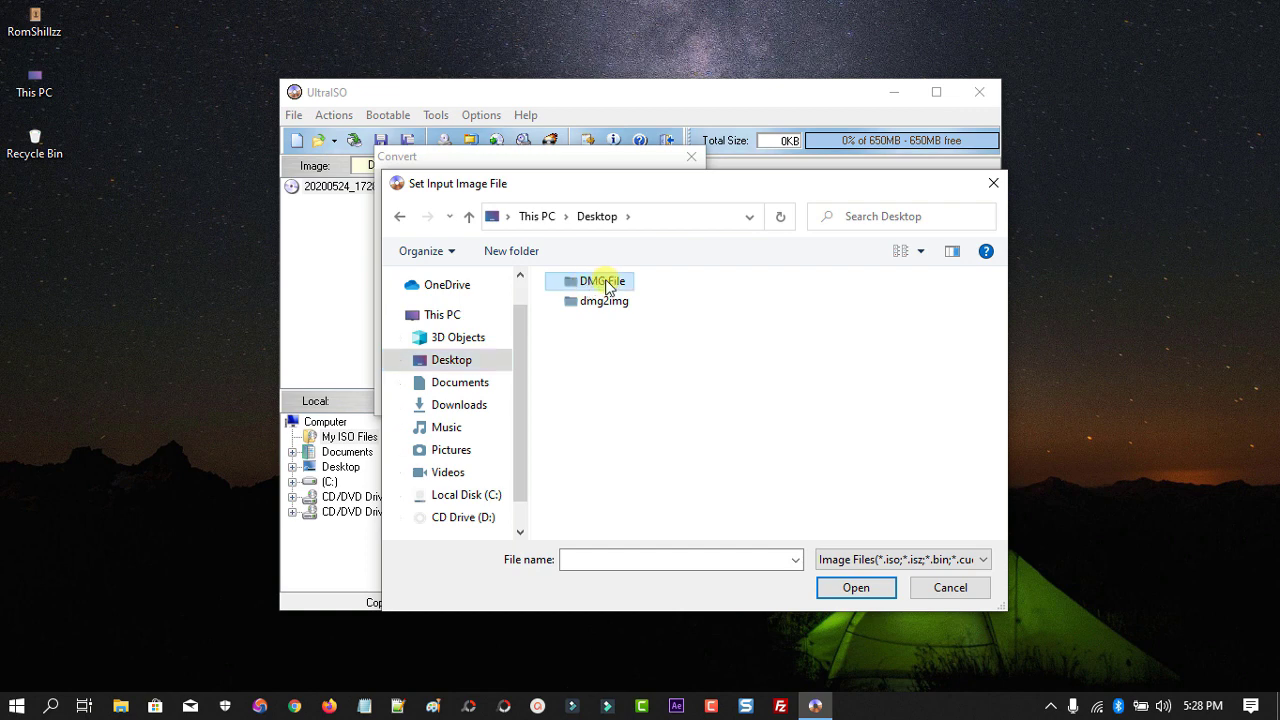
pyautogui.doubleClick(605, 284)
pyautogui.click(621, 308)
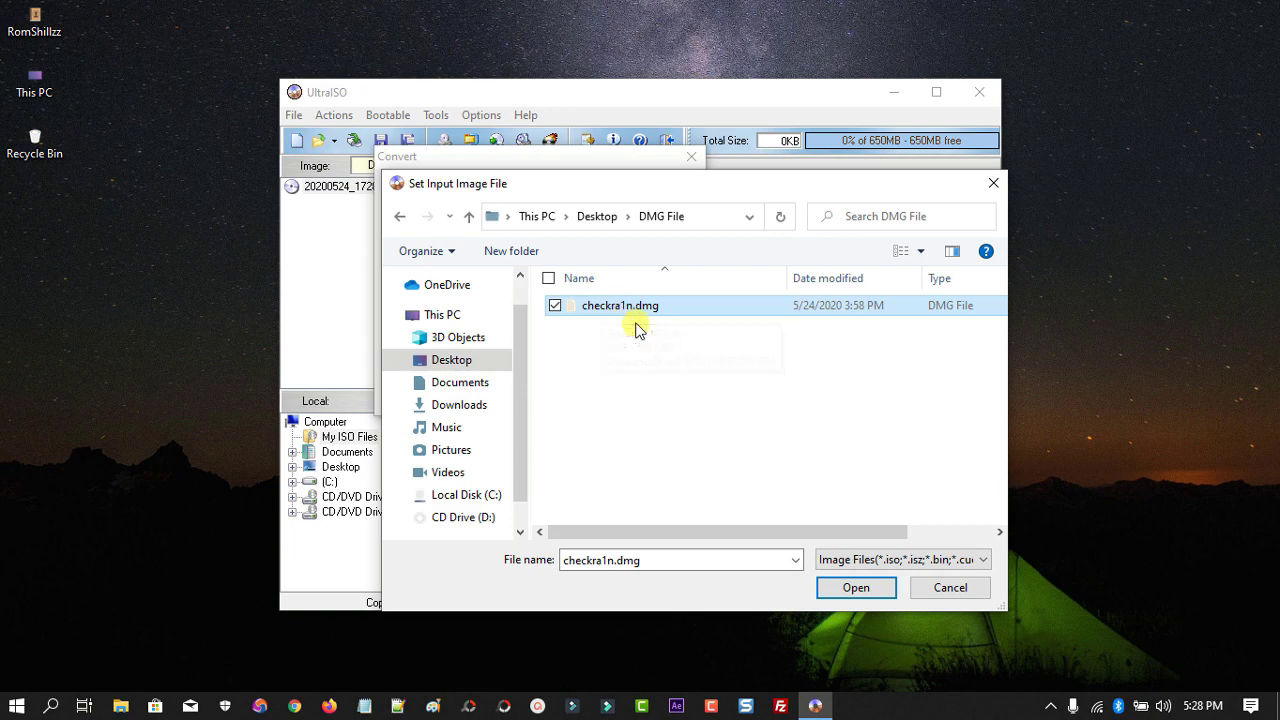
pyautogui.click(855, 594)
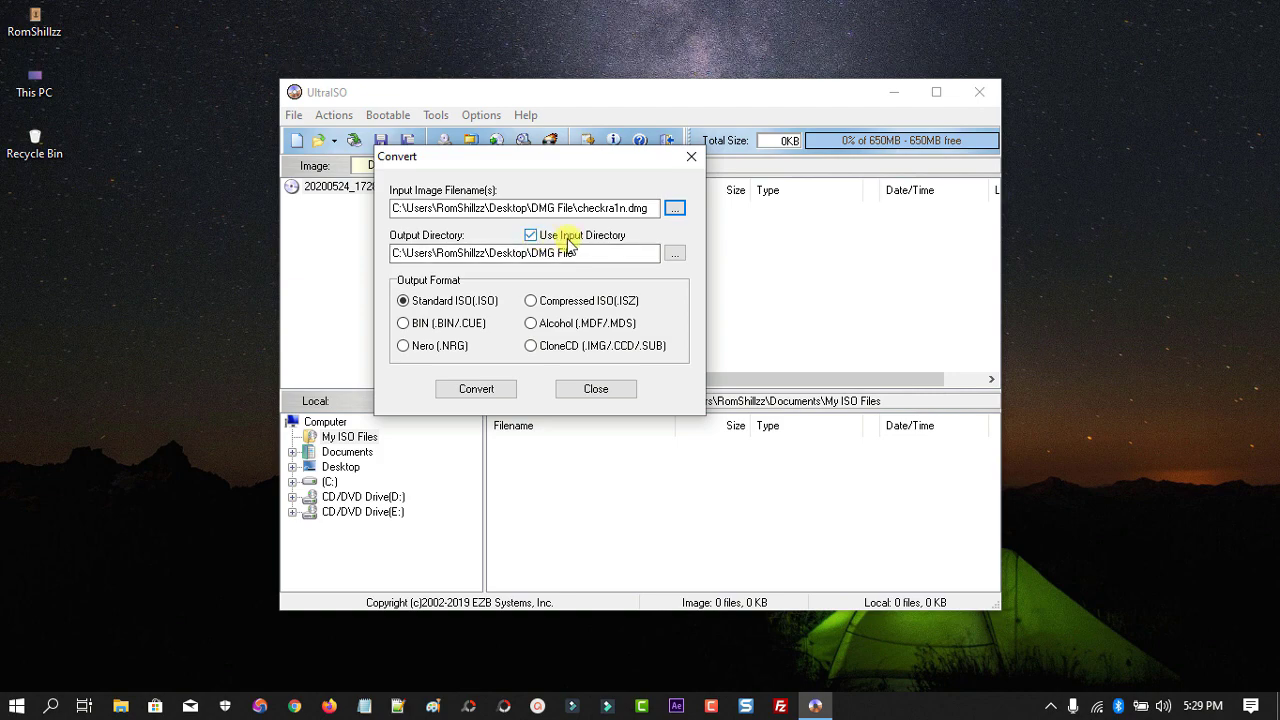
# Step: Set the output directory for the converted image to the Desktop
pyautogui.click(672, 257)
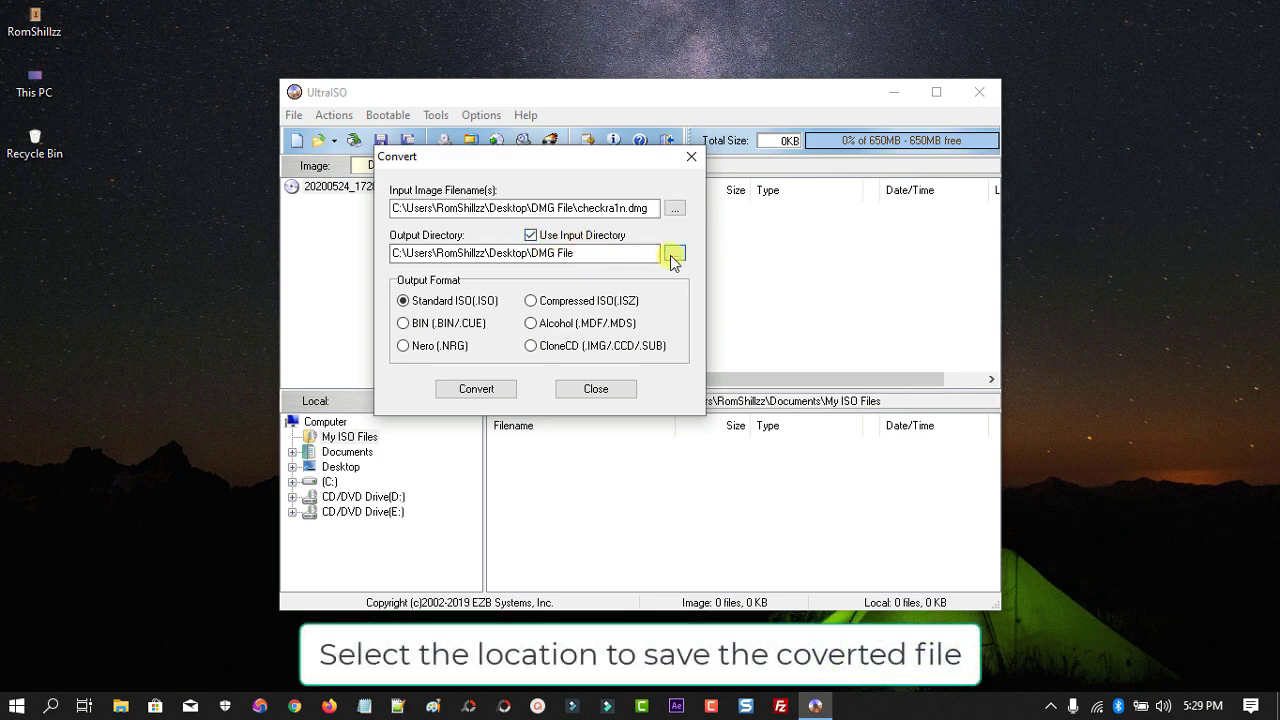
pyautogui.click(581, 300)
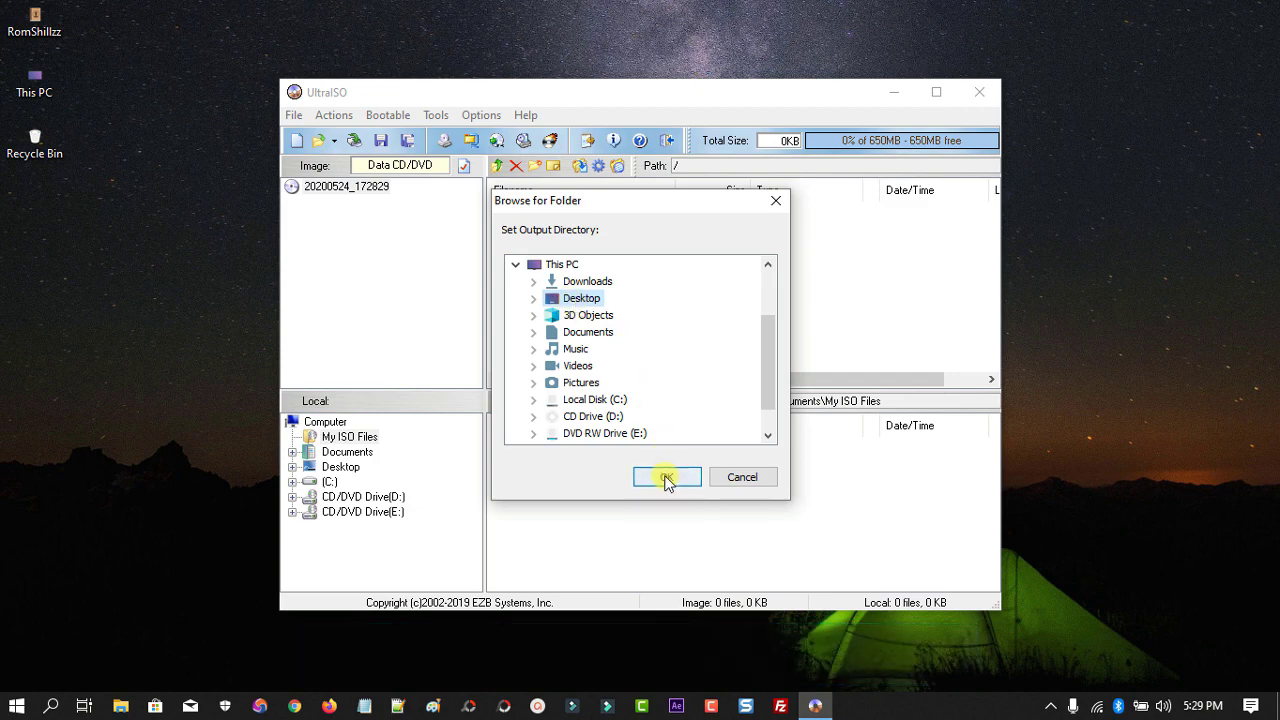
pyautogui.click(667, 479)
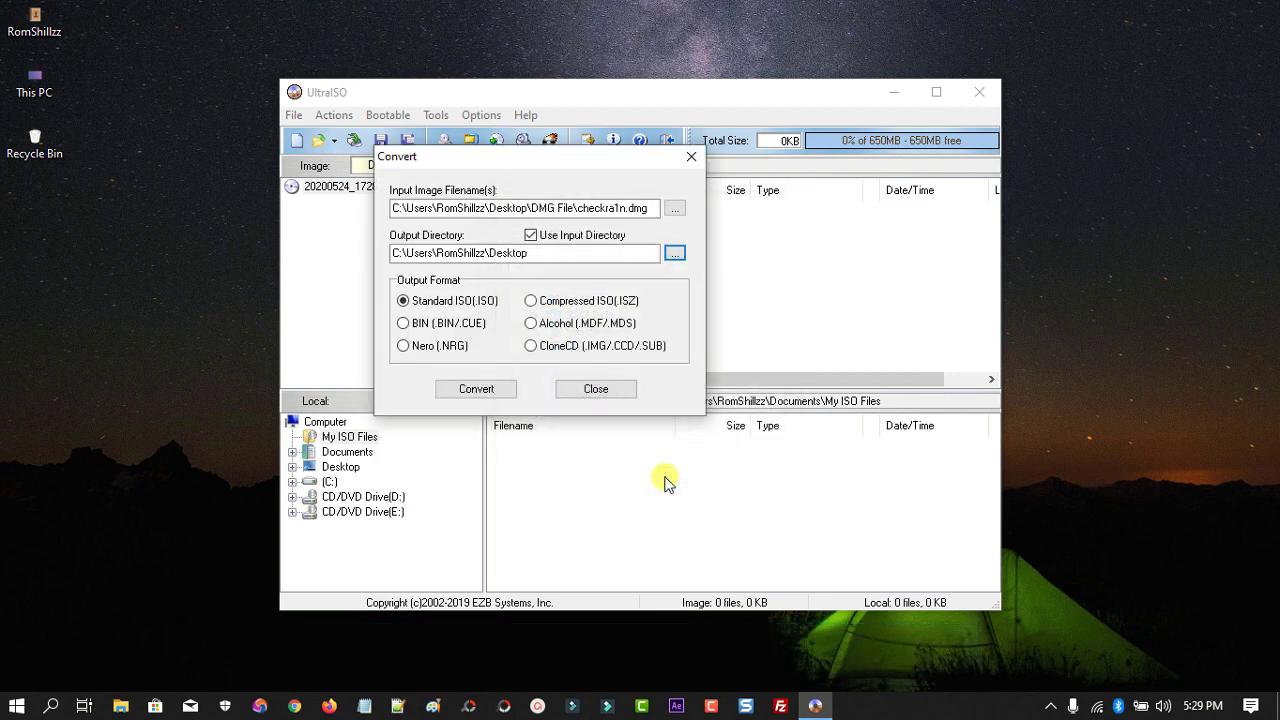
# Step: Convert the image with Standard ISO (.ISO) as the output format, dismiss the completion prompt and close the conversion dialog
pyautogui.click(434, 305)
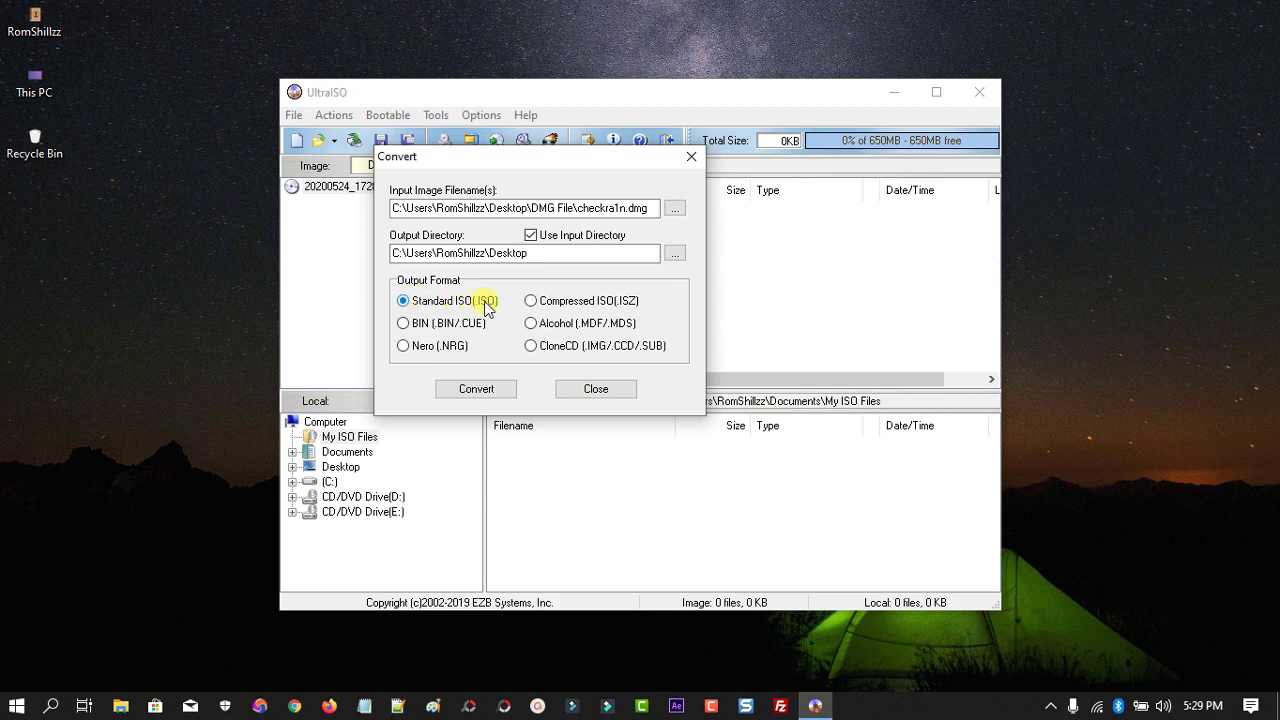
pyautogui.click(470, 390)
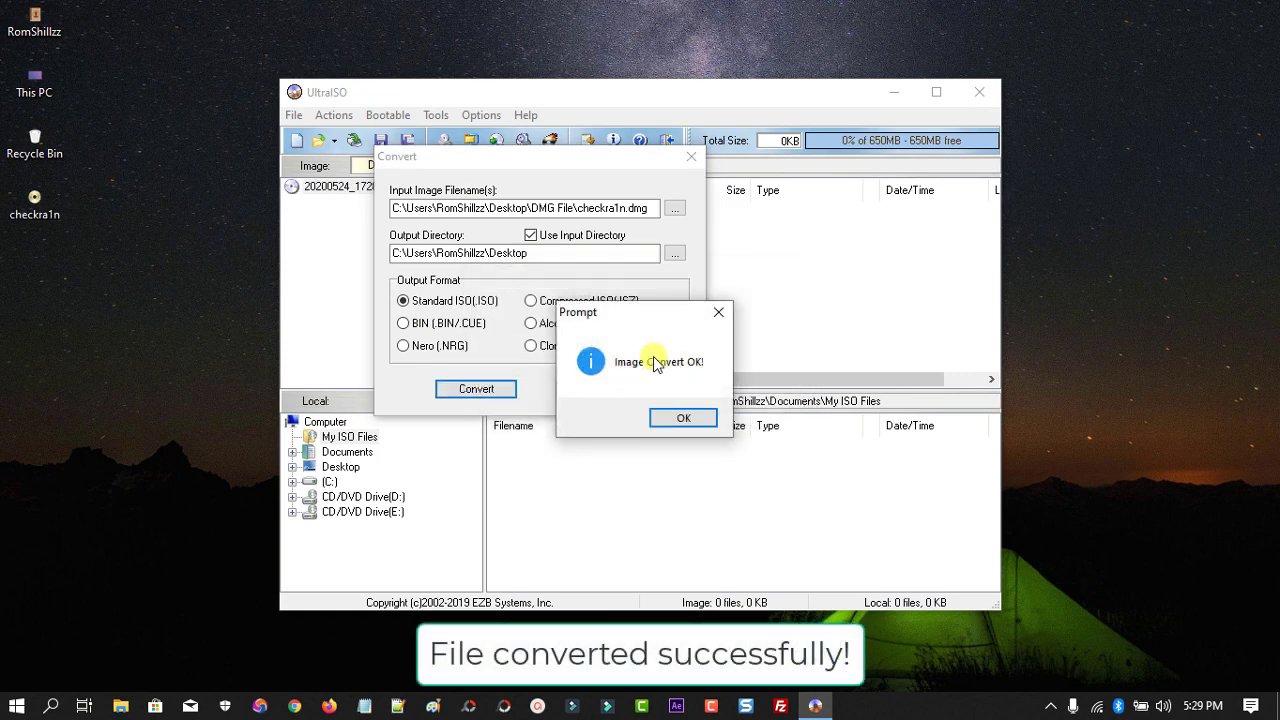
pyautogui.click(685, 418)
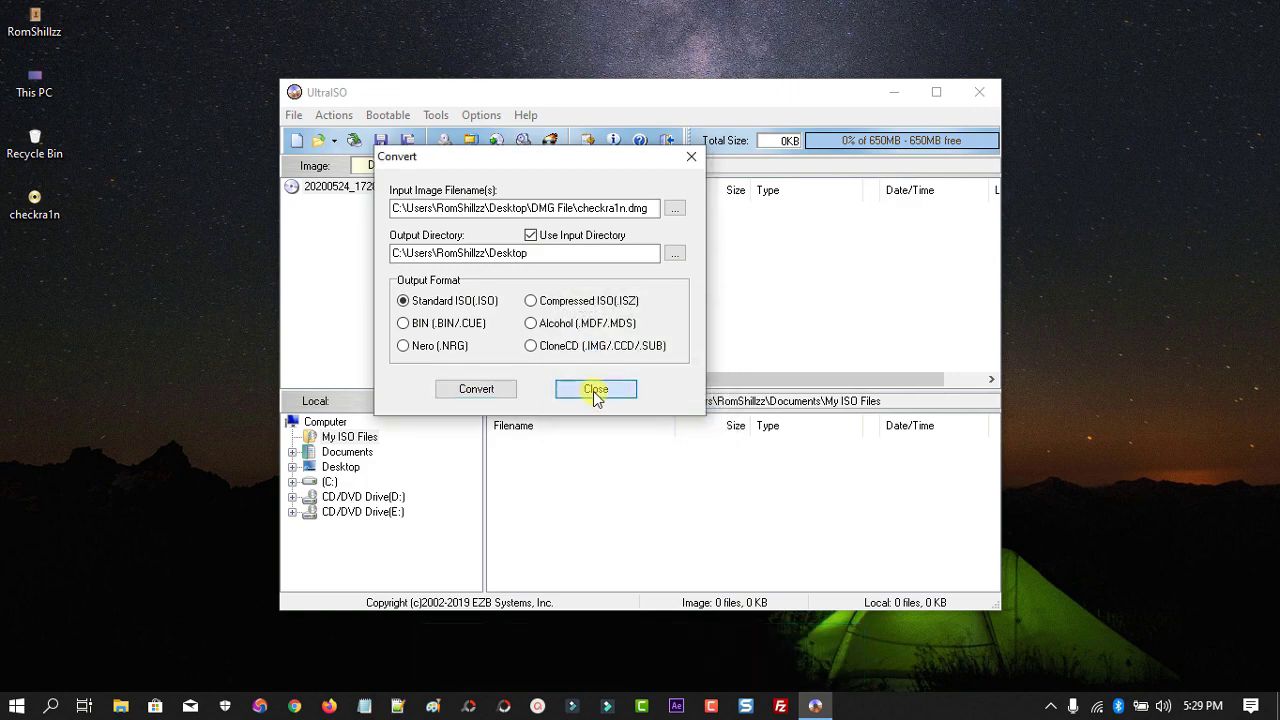
pyautogui.click(595, 389)
# Step: Inspect the name and size of the new checkra1n file on the desktop in its detailed properties, and close the properties dialog
pyautogui.moveTo(671, 94); pyautogui.dragTo(771, 94)
pyautogui.click(38, 218)
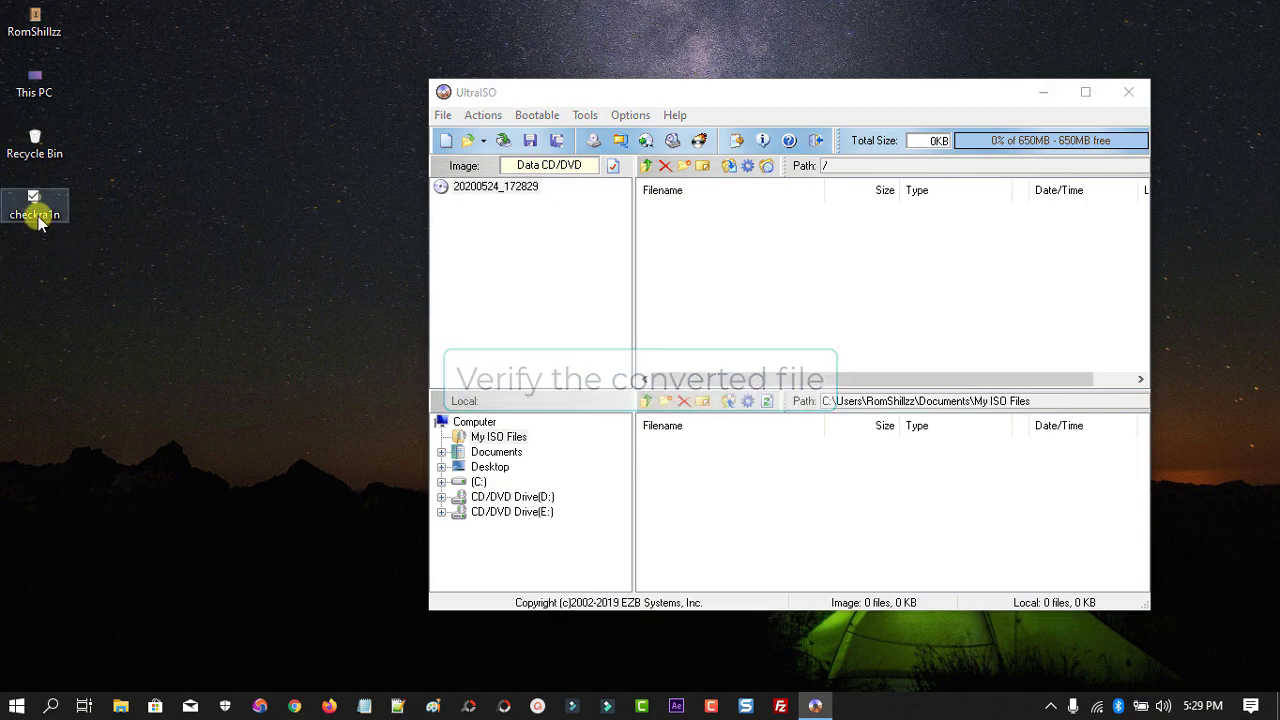
pyautogui.rightClick(38, 218)
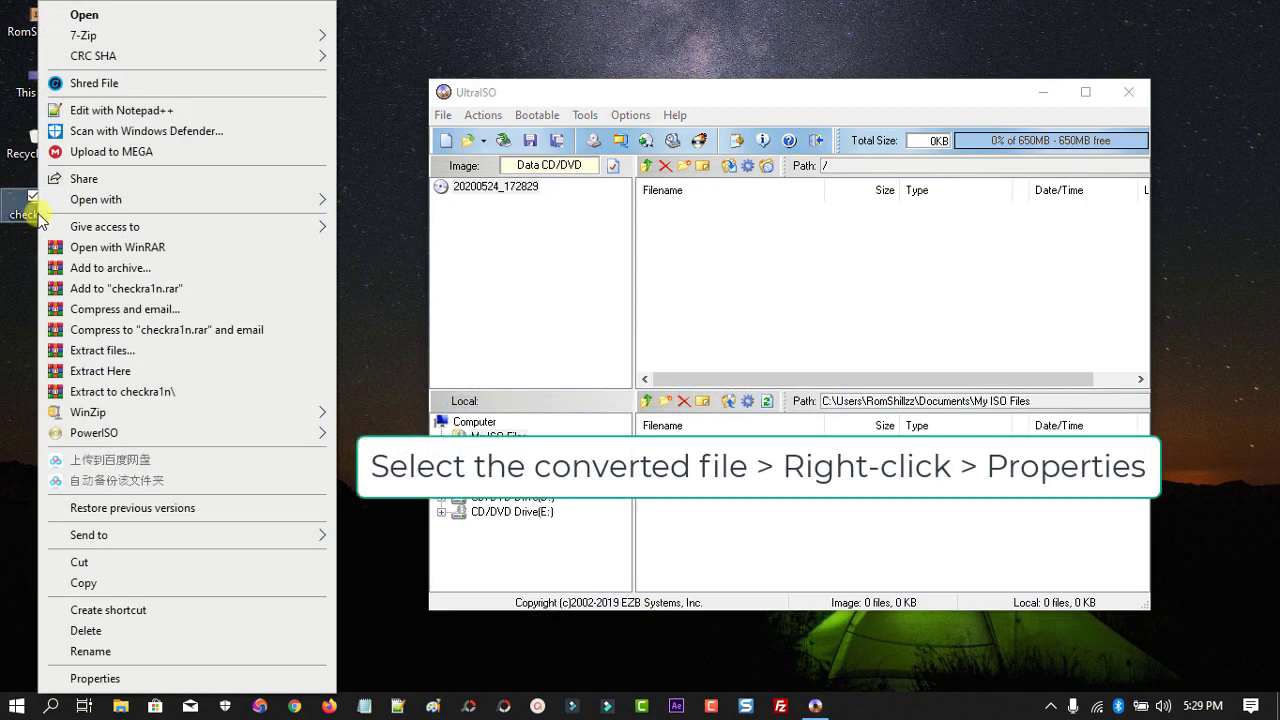
pyautogui.click(137, 678)
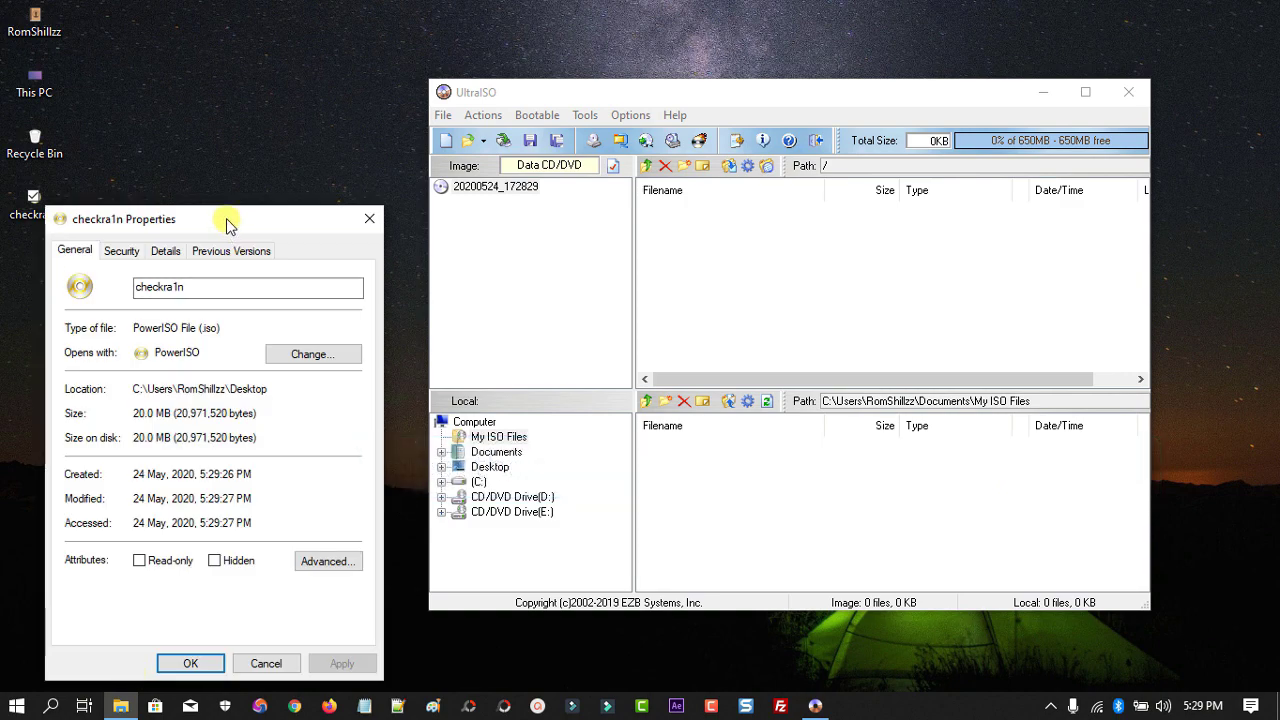
pyautogui.moveTo(226, 224); pyautogui.dragTo(251, 175)
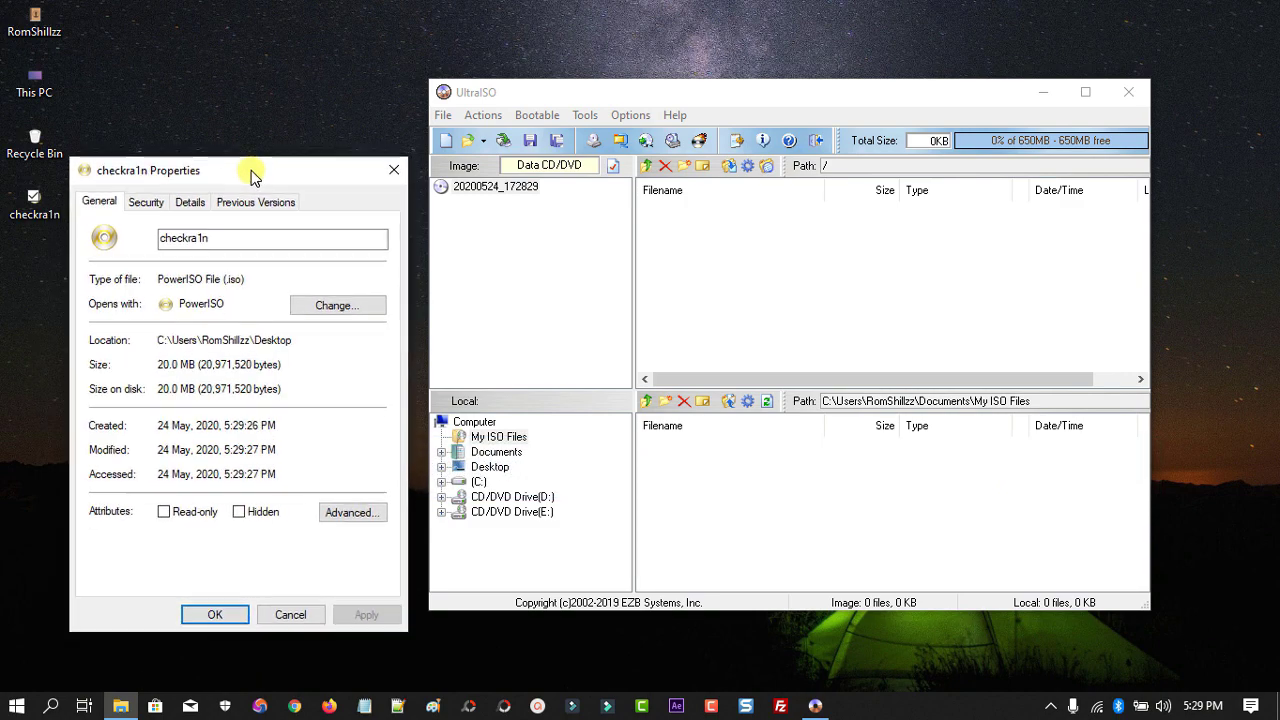
pyautogui.click(189, 203)
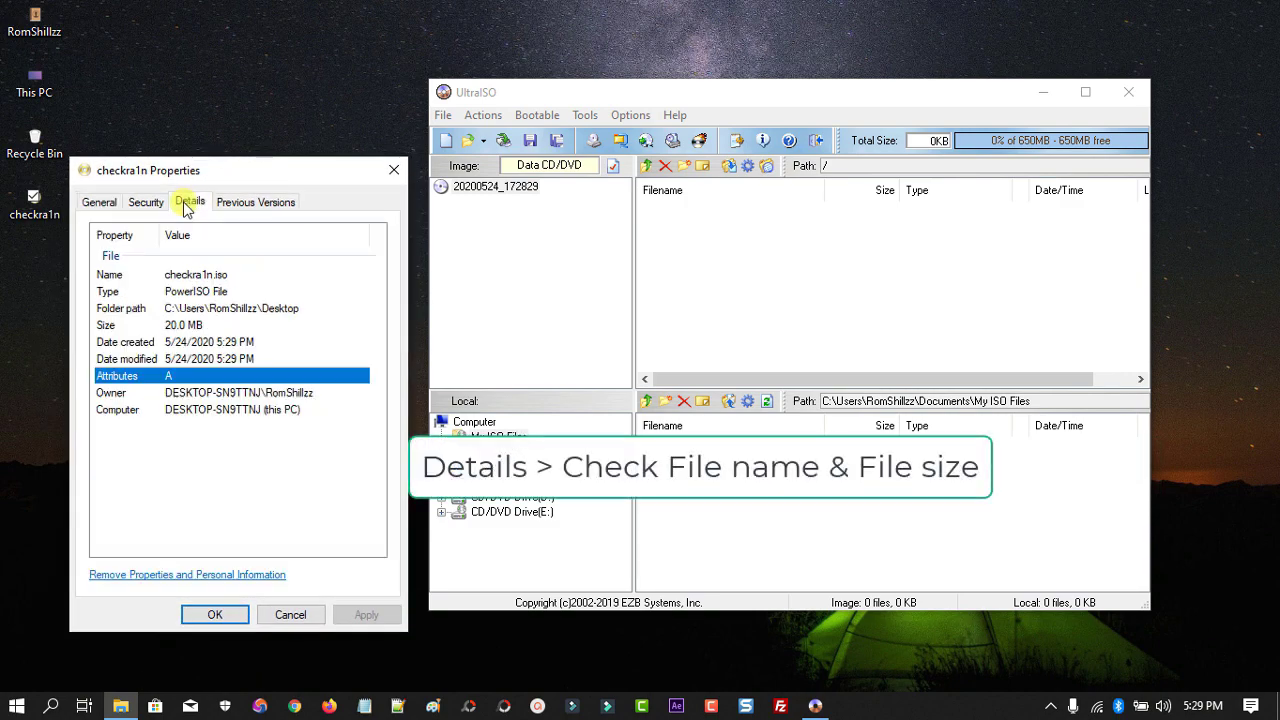
pyautogui.click(172, 278)
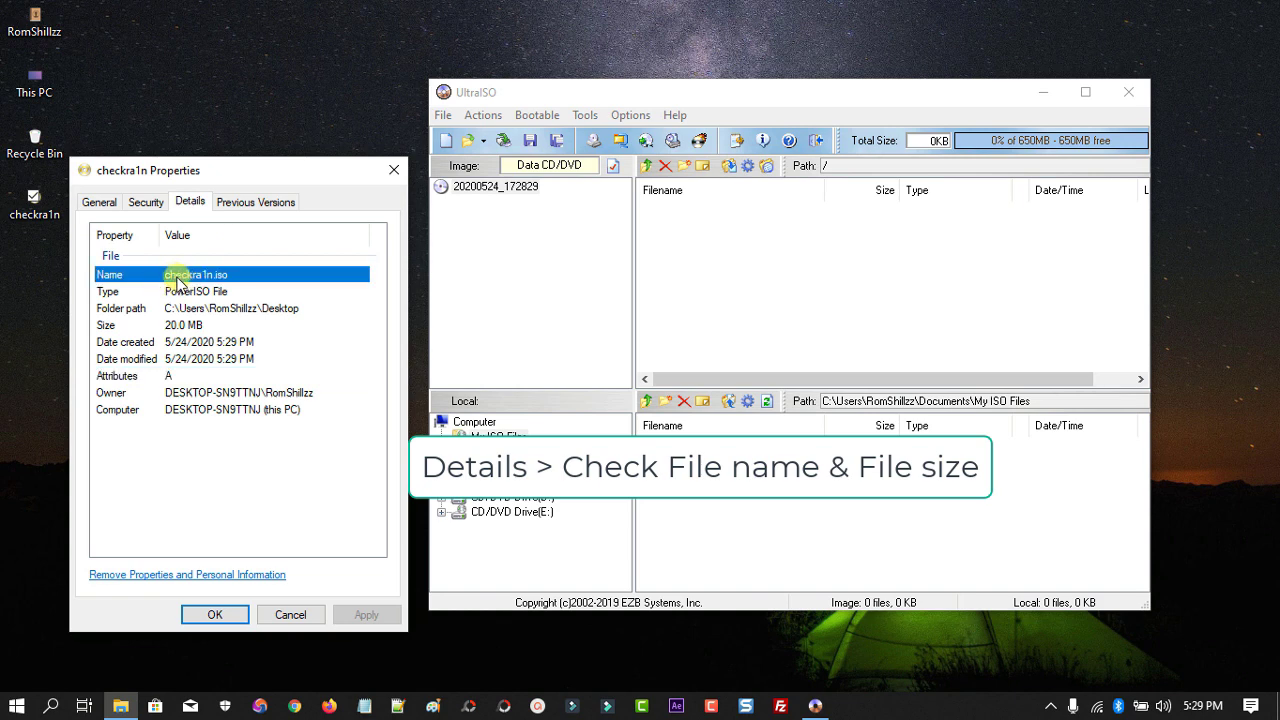
pyautogui.click(170, 325)
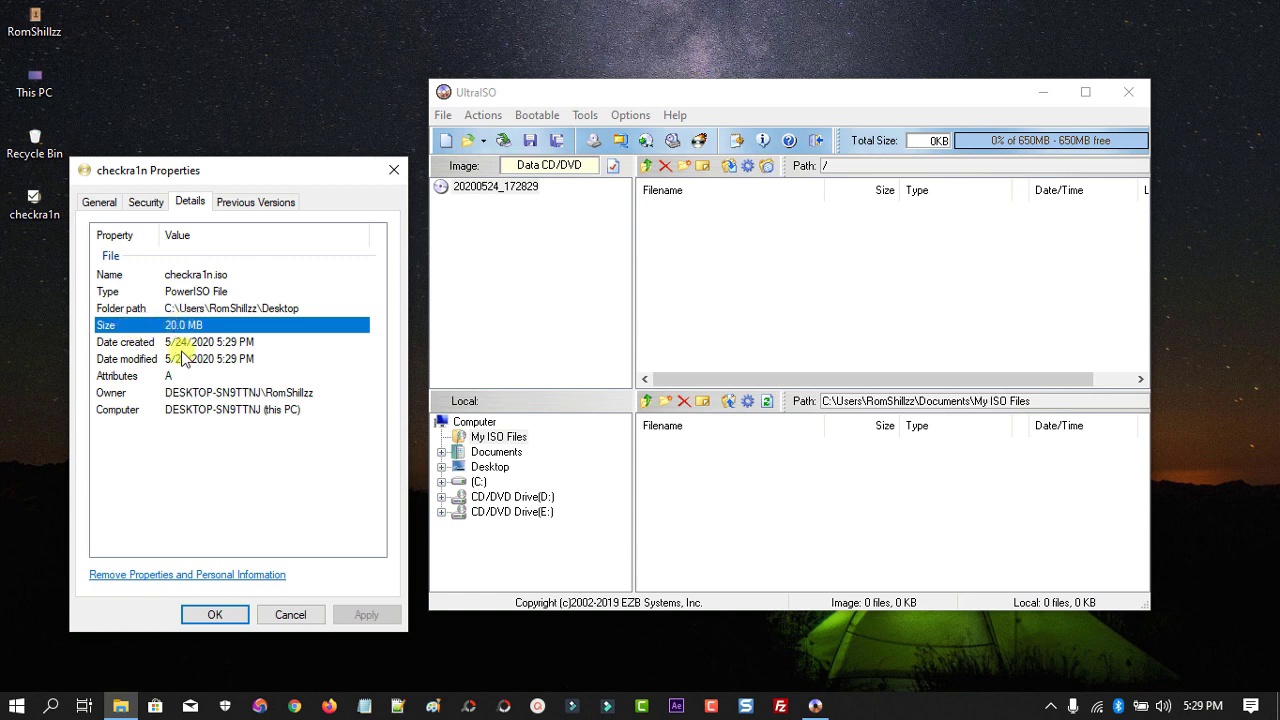
pyautogui.click(197, 618)
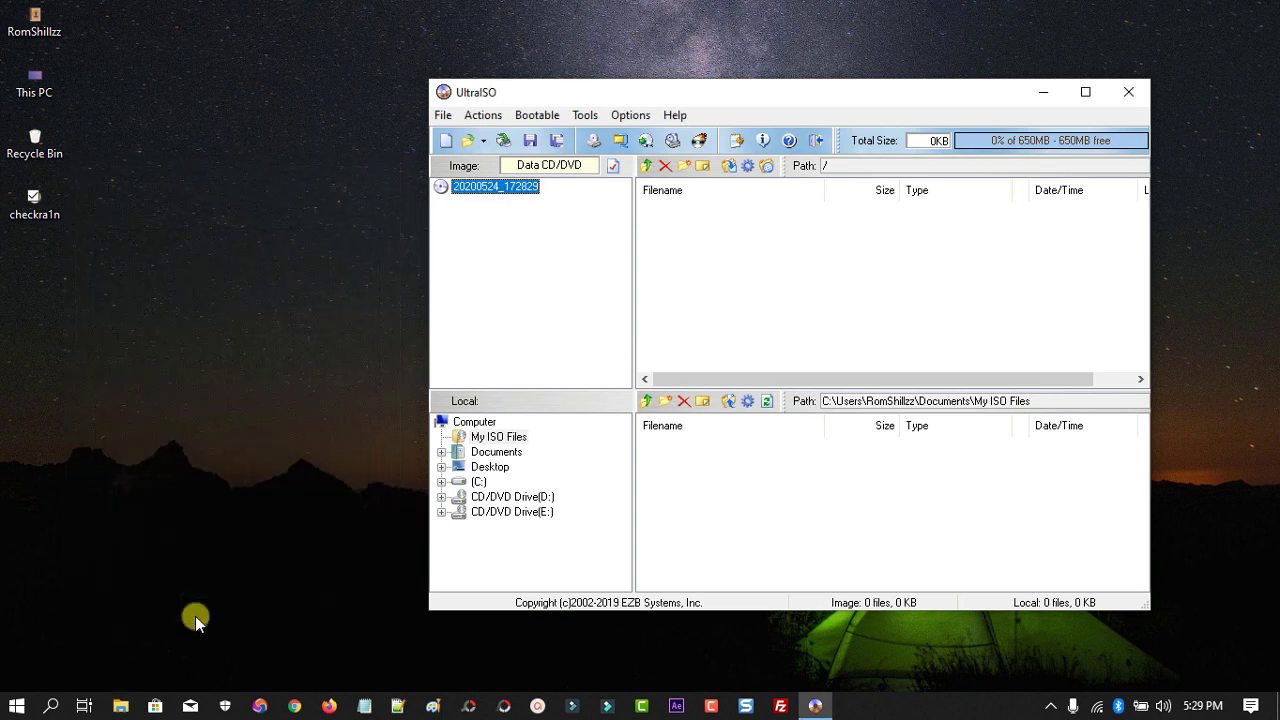